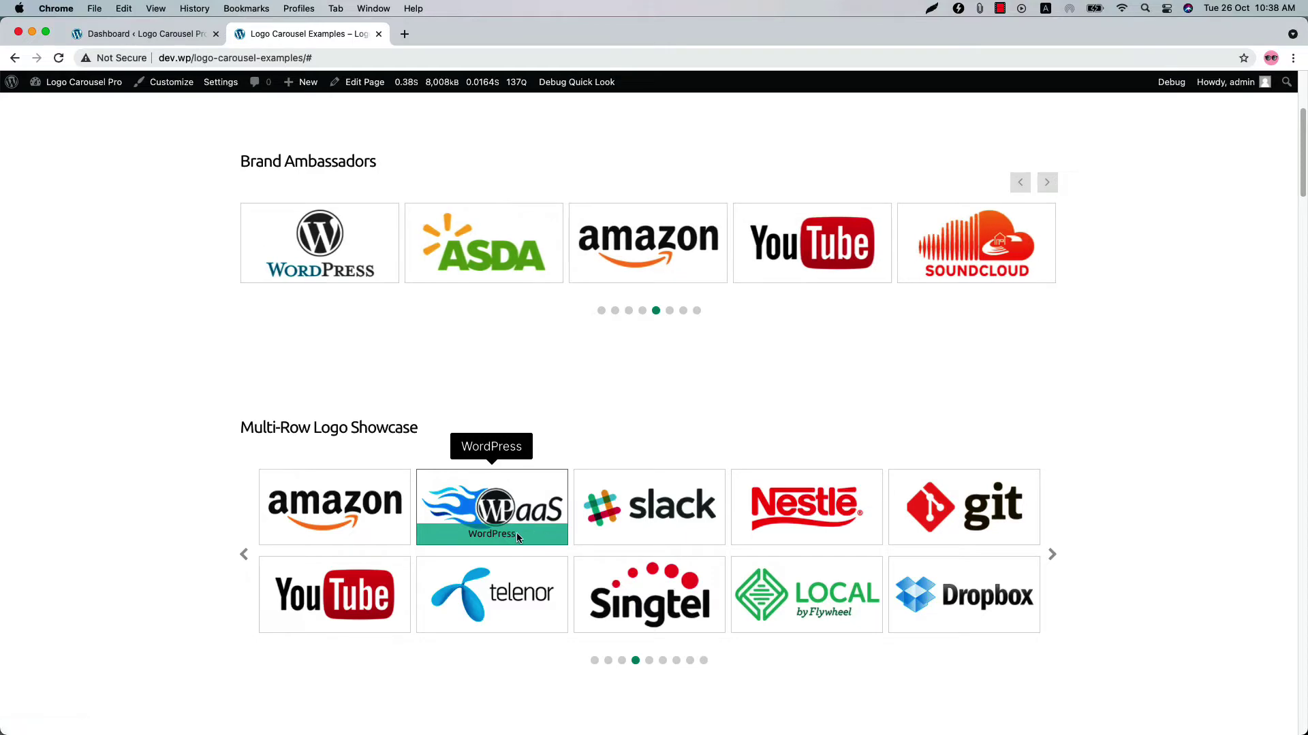
- Filter the isotope logo grid to Clients, then Brands, then show all logos again
scroll(505, 579, down, 6)
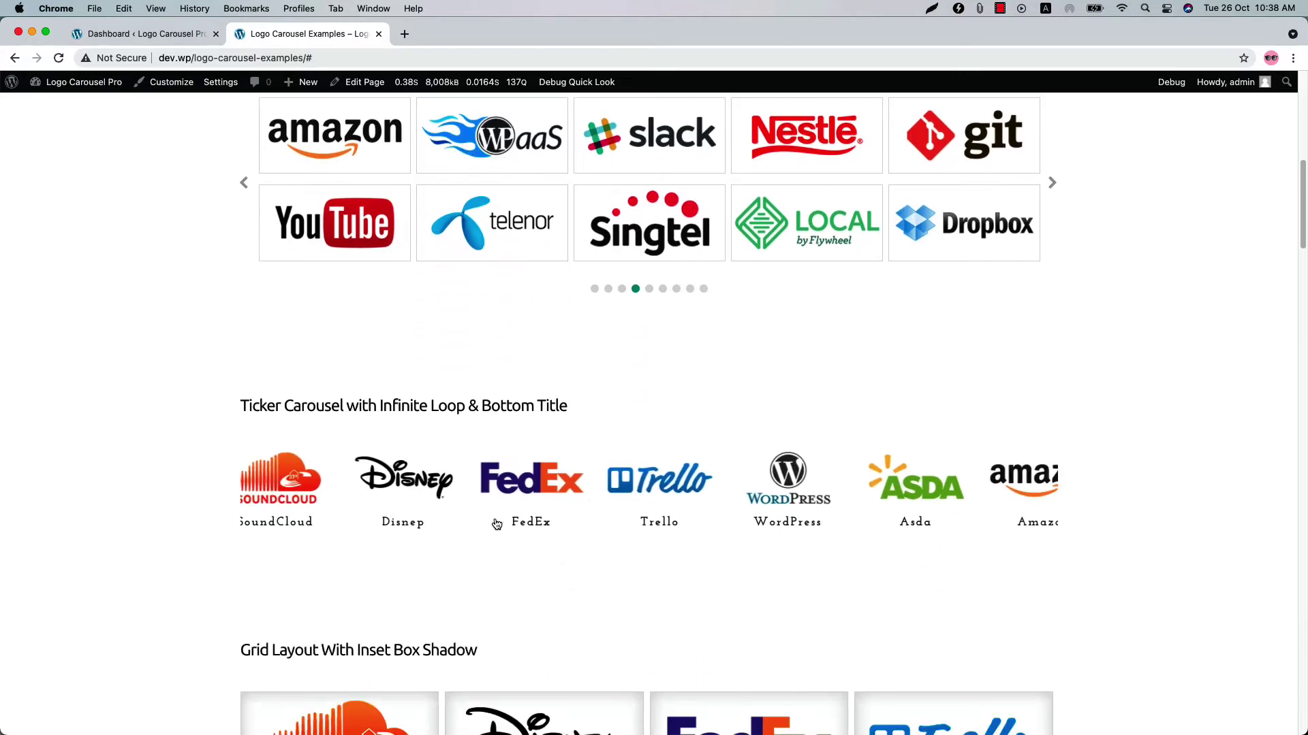
scroll(688, 633, down, 7)
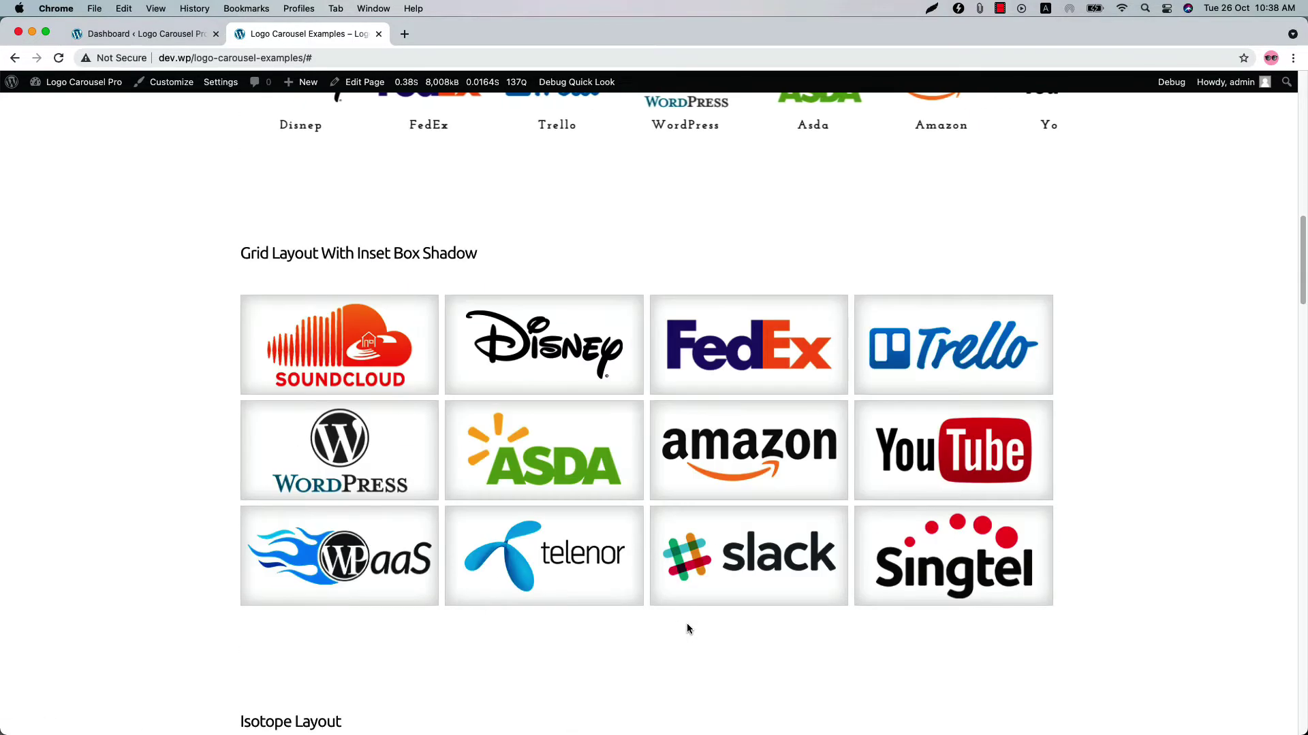
scroll(686, 629, down, 1)
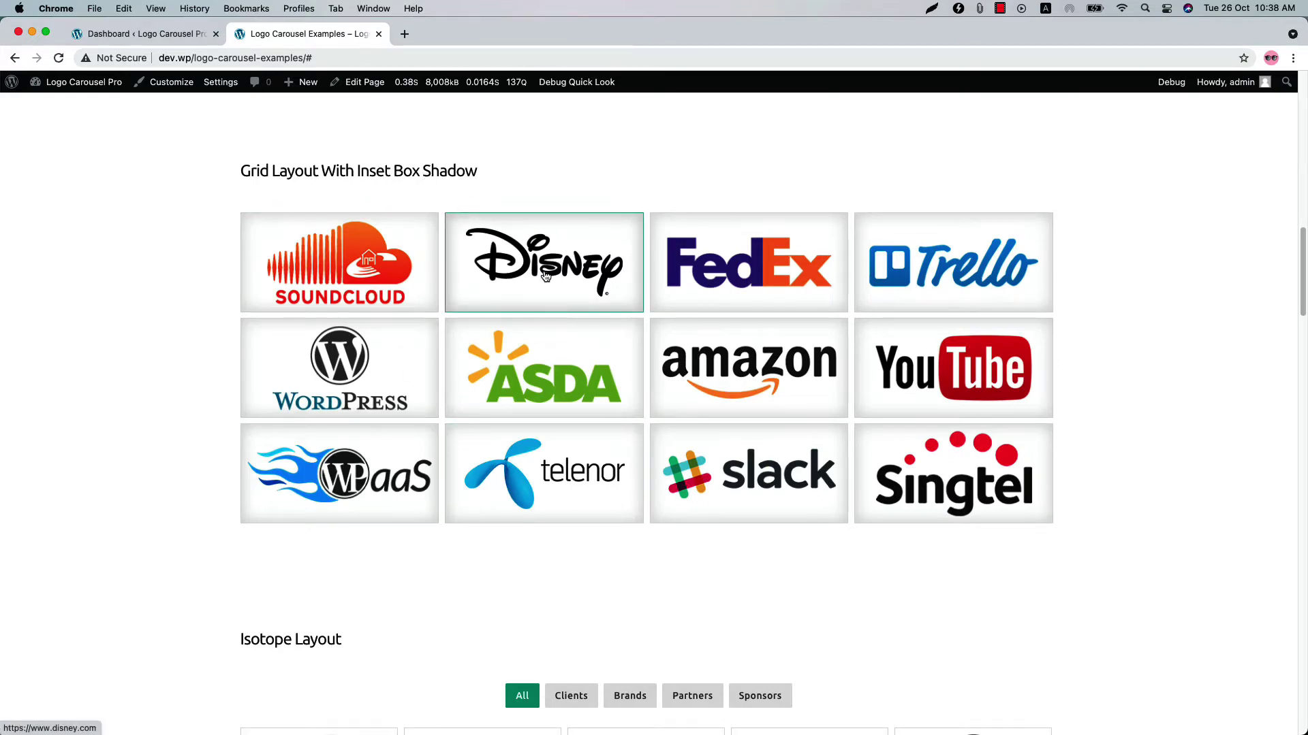
scroll(505, 525, down, 7)
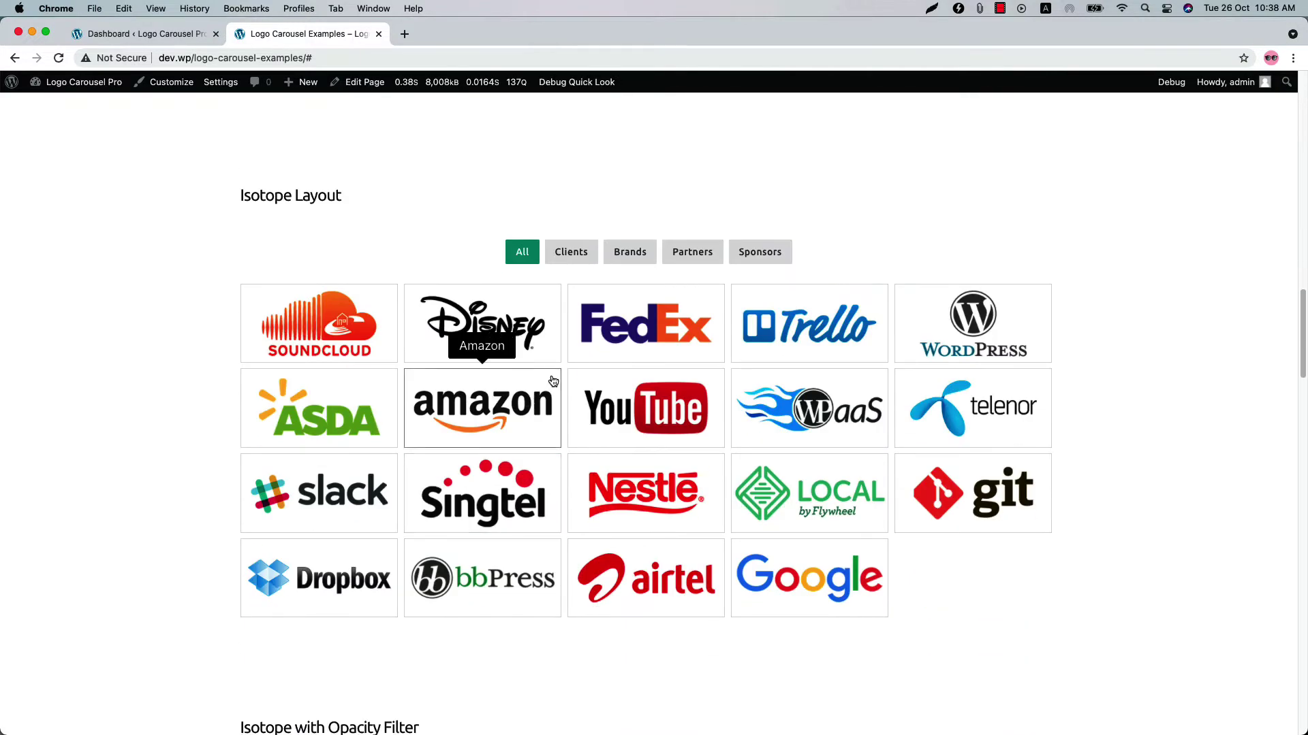
click(571, 252)
click(651, 255)
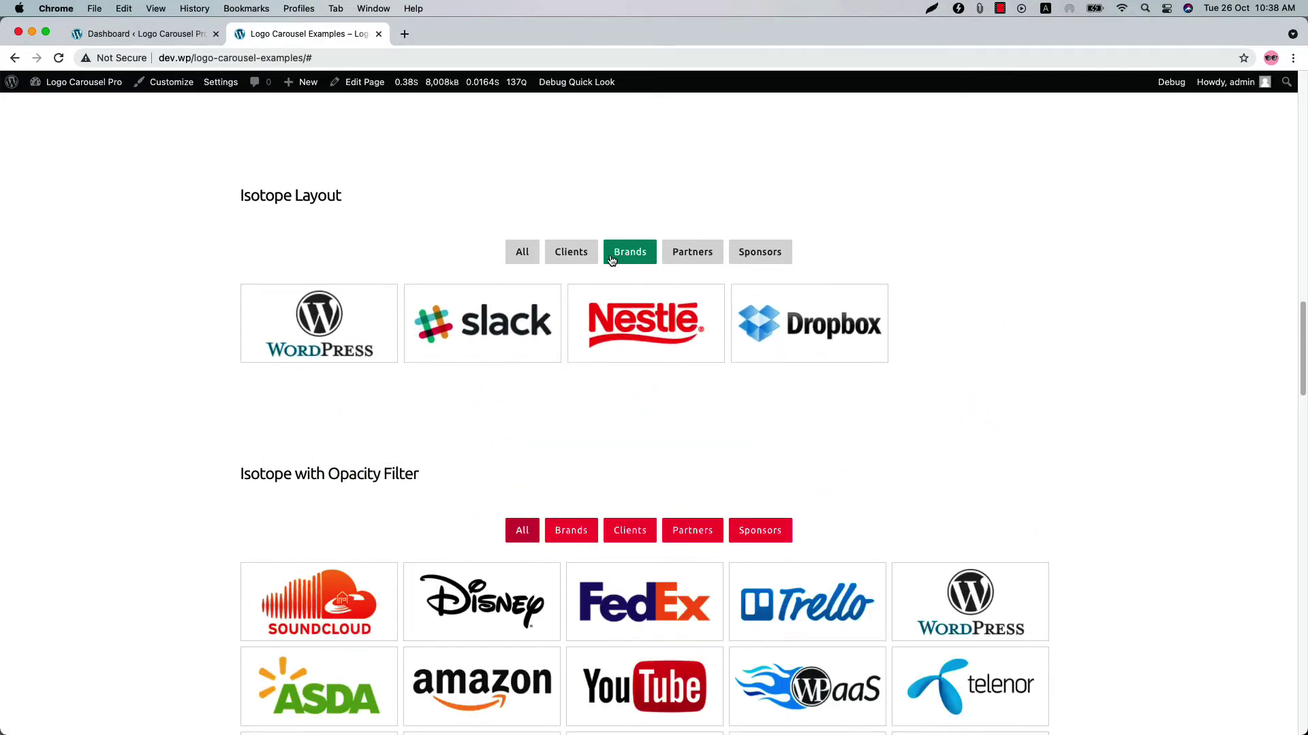
click(522, 252)
- Fade out logos outside Brands, Clients and Partners in turn, then restore full opacity
scroll(507, 476, down, 7)
scroll(504, 529, down, 3)
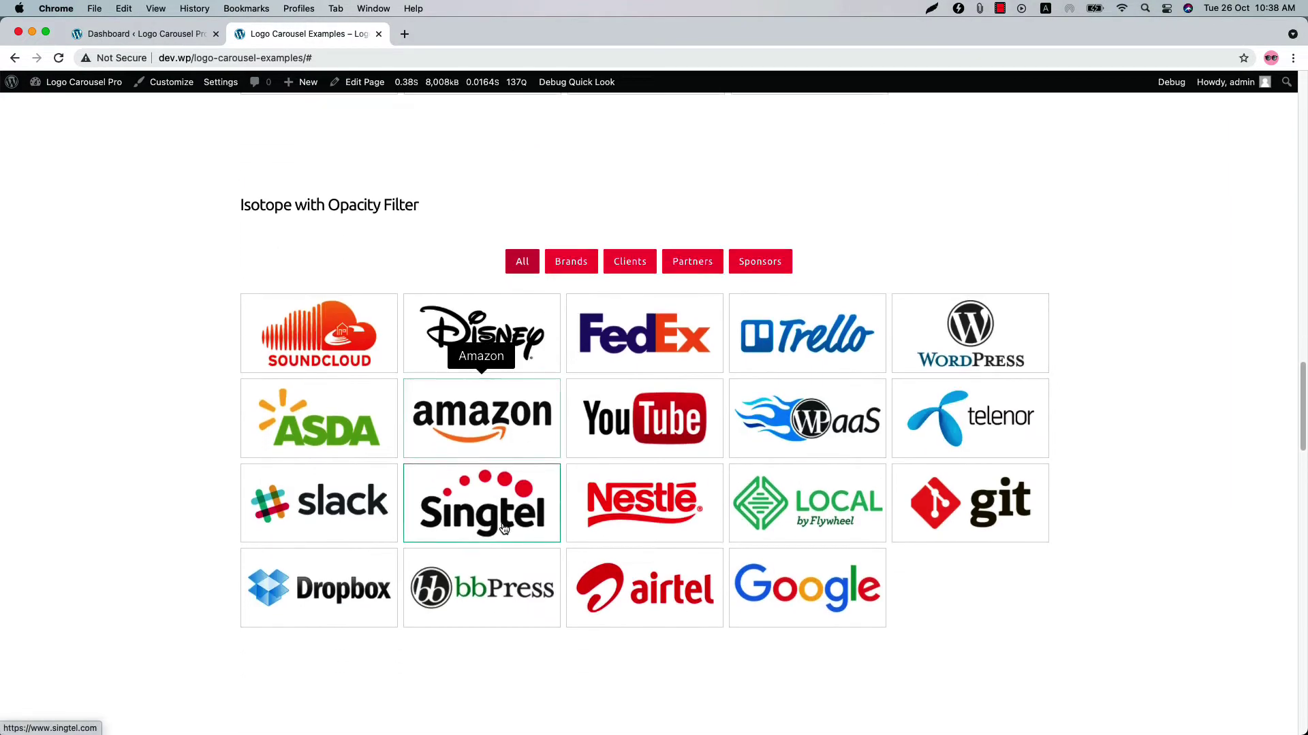
click(569, 258)
click(625, 258)
click(669, 262)
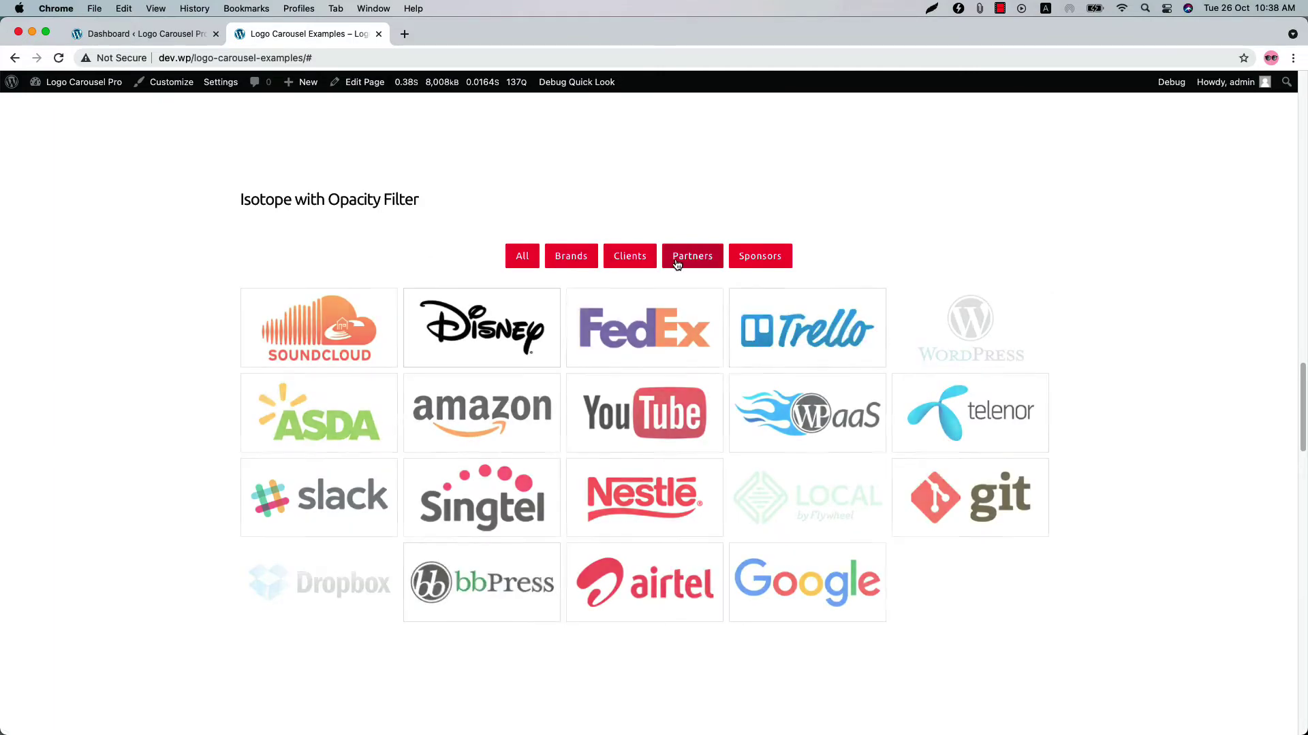
click(521, 257)
- View and close the SoundCloud logo's lightbox, then return to the WordPress Dashboard
scroll(545, 491, down, 1)
scroll(544, 489, down, 10)
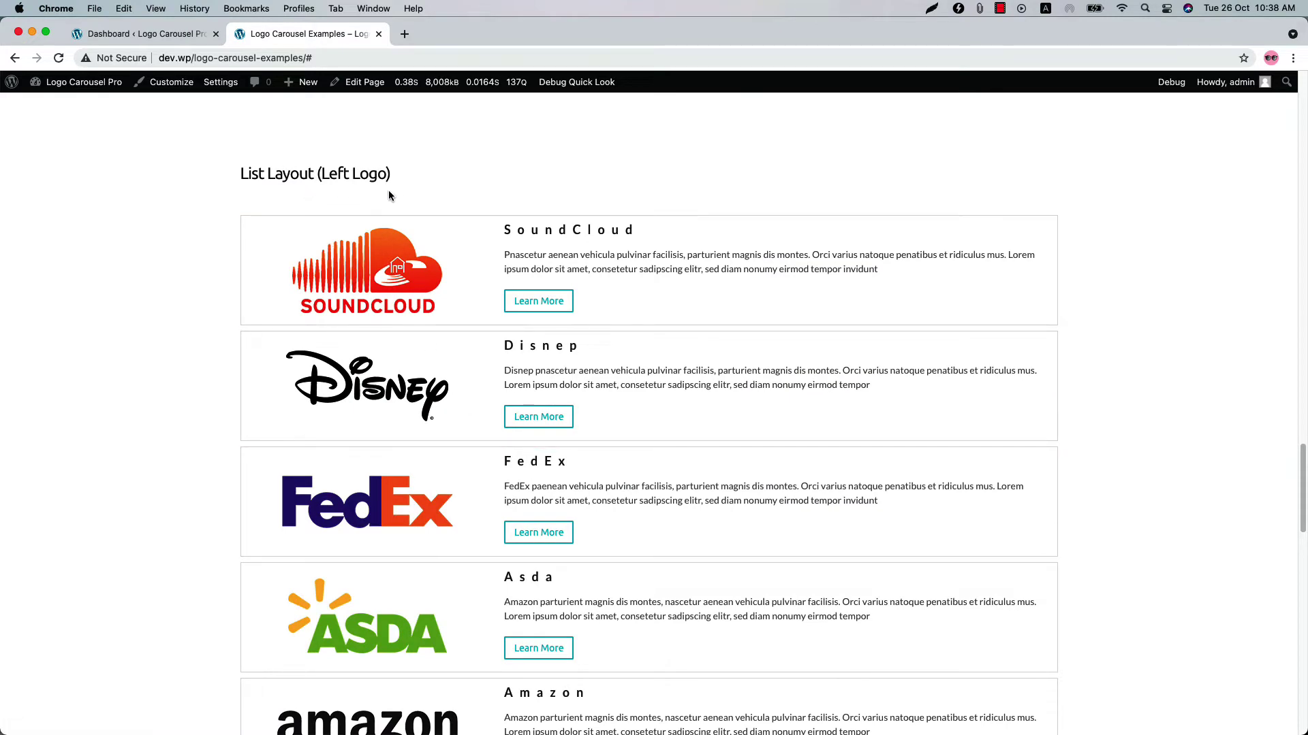
click(367, 276)
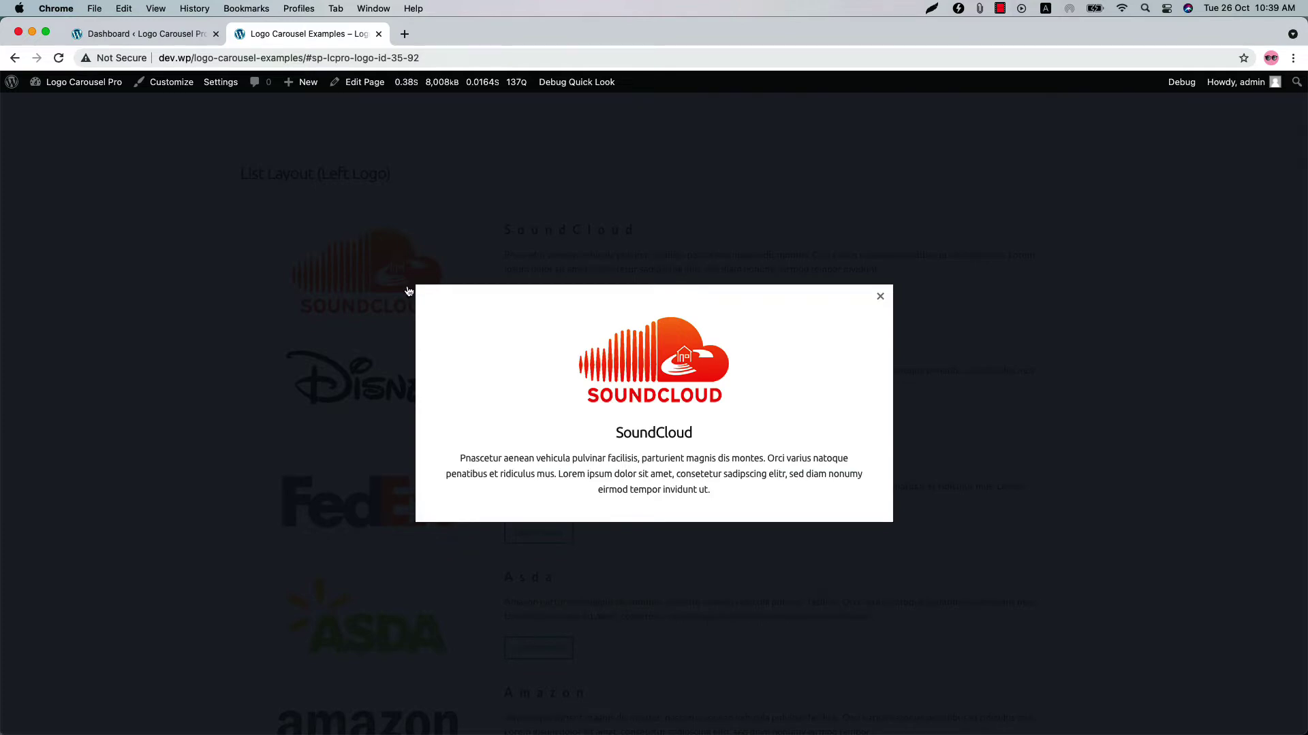
click(880, 296)
scroll(446, 482, down, 10)
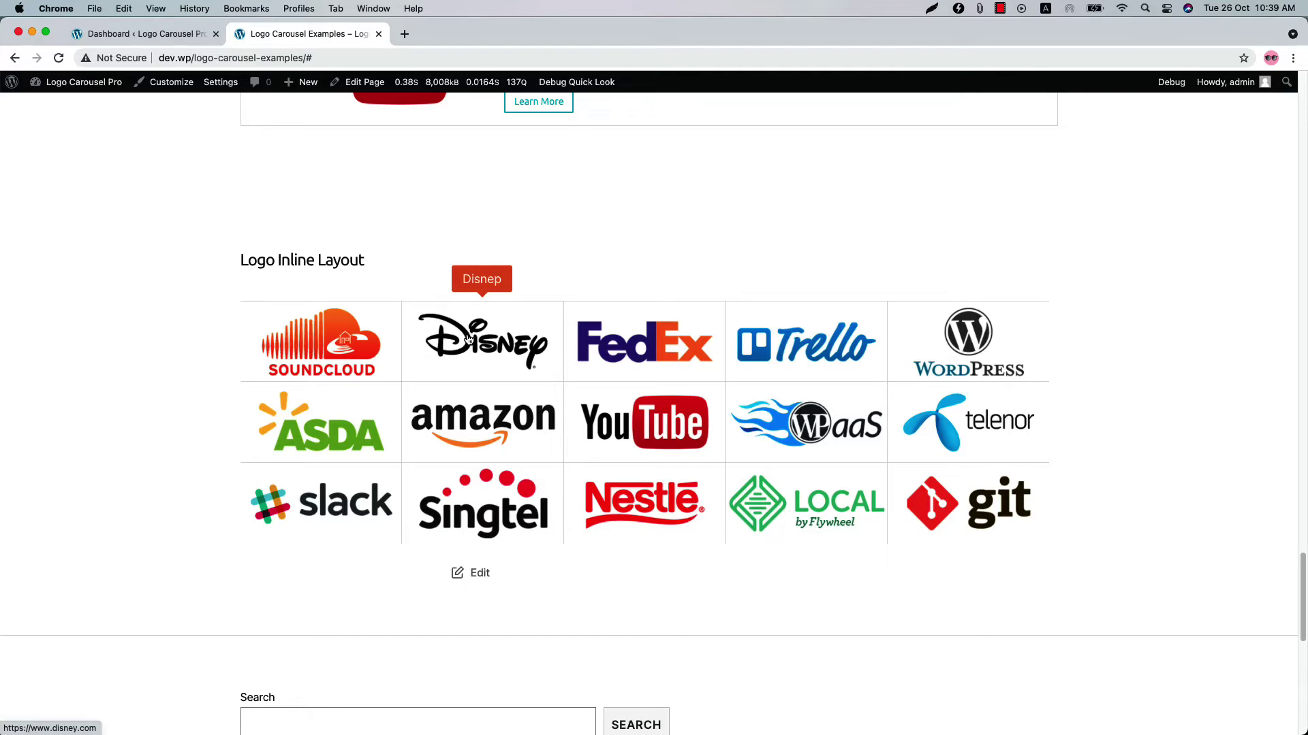
click(143, 34)
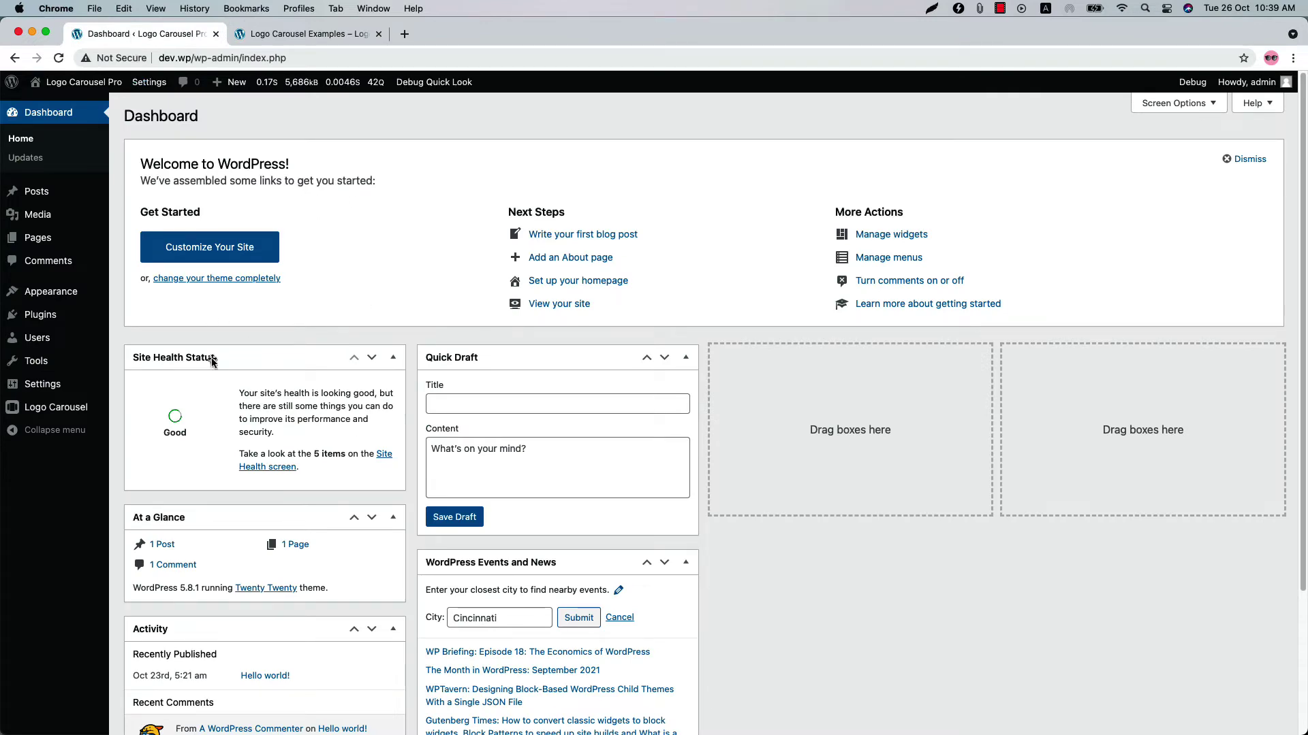
- Publish a Bitly logo with its bit.ly URL under Clients, then drag FedEx below Trello
mouse_move(40, 409)
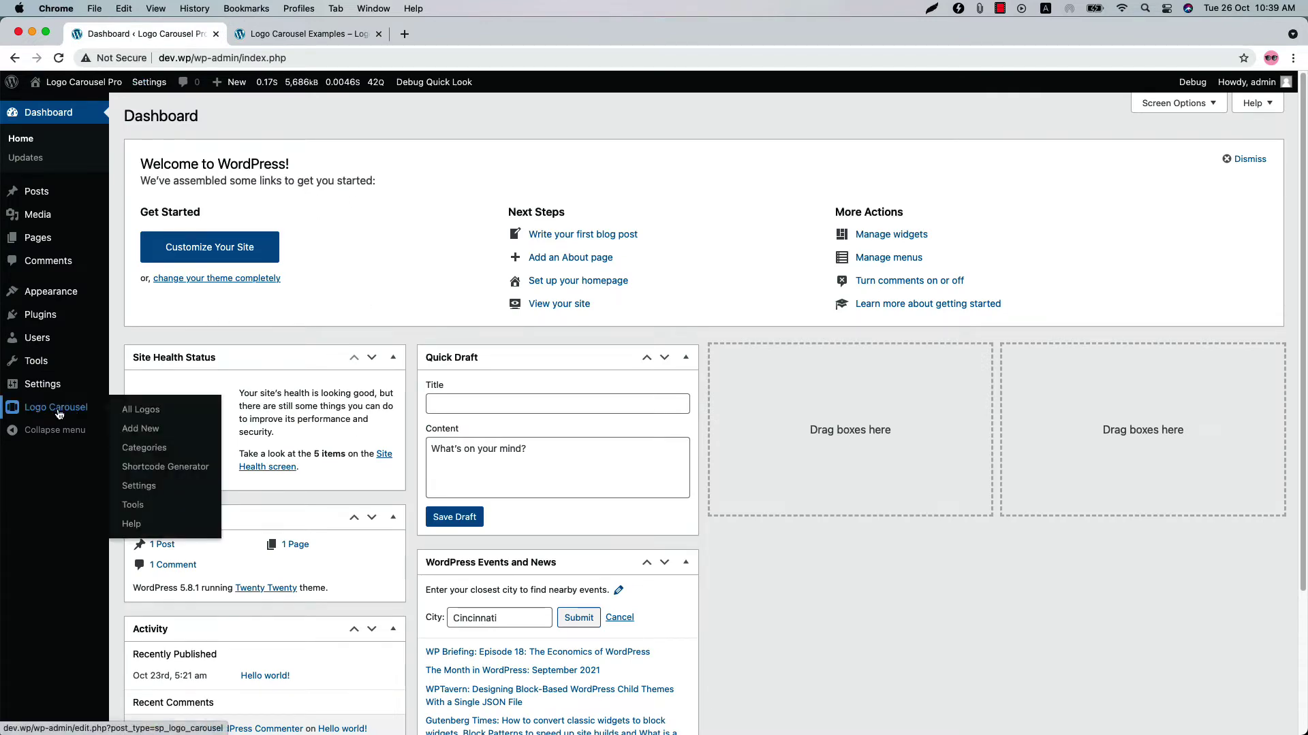
click(58, 412)
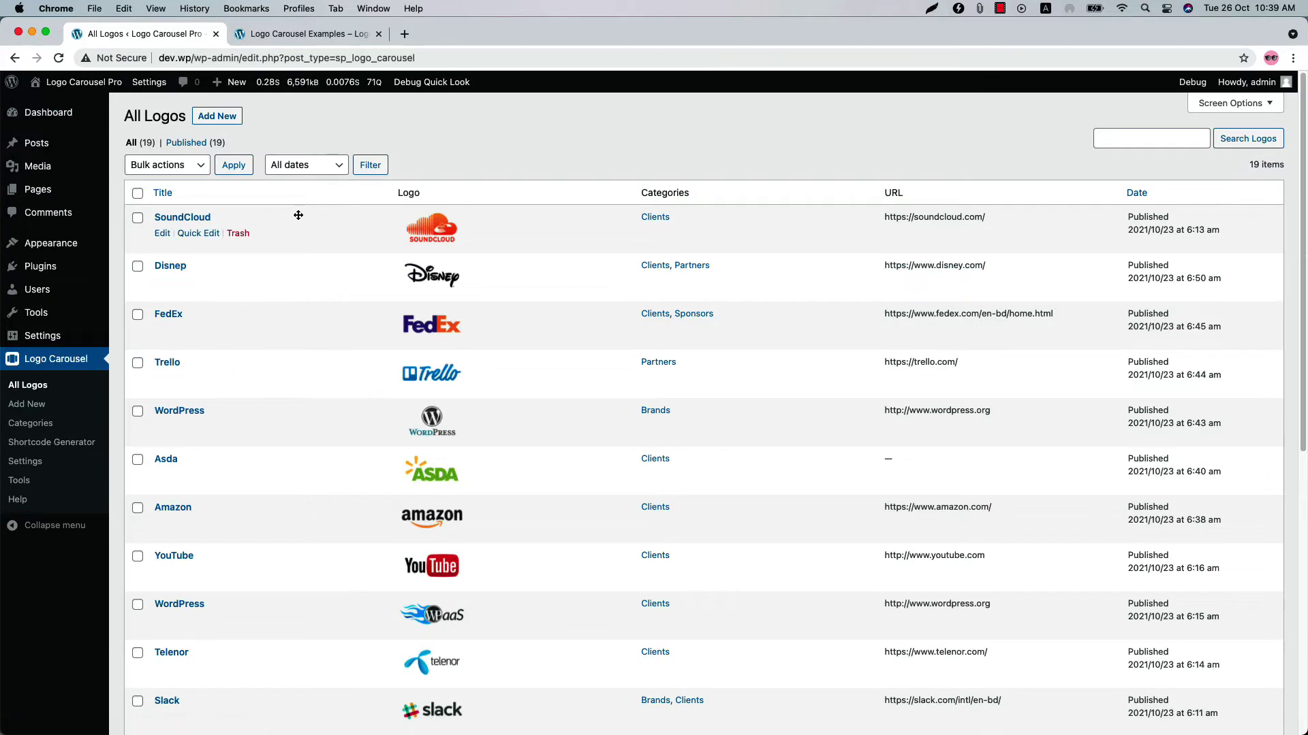
click(223, 121)
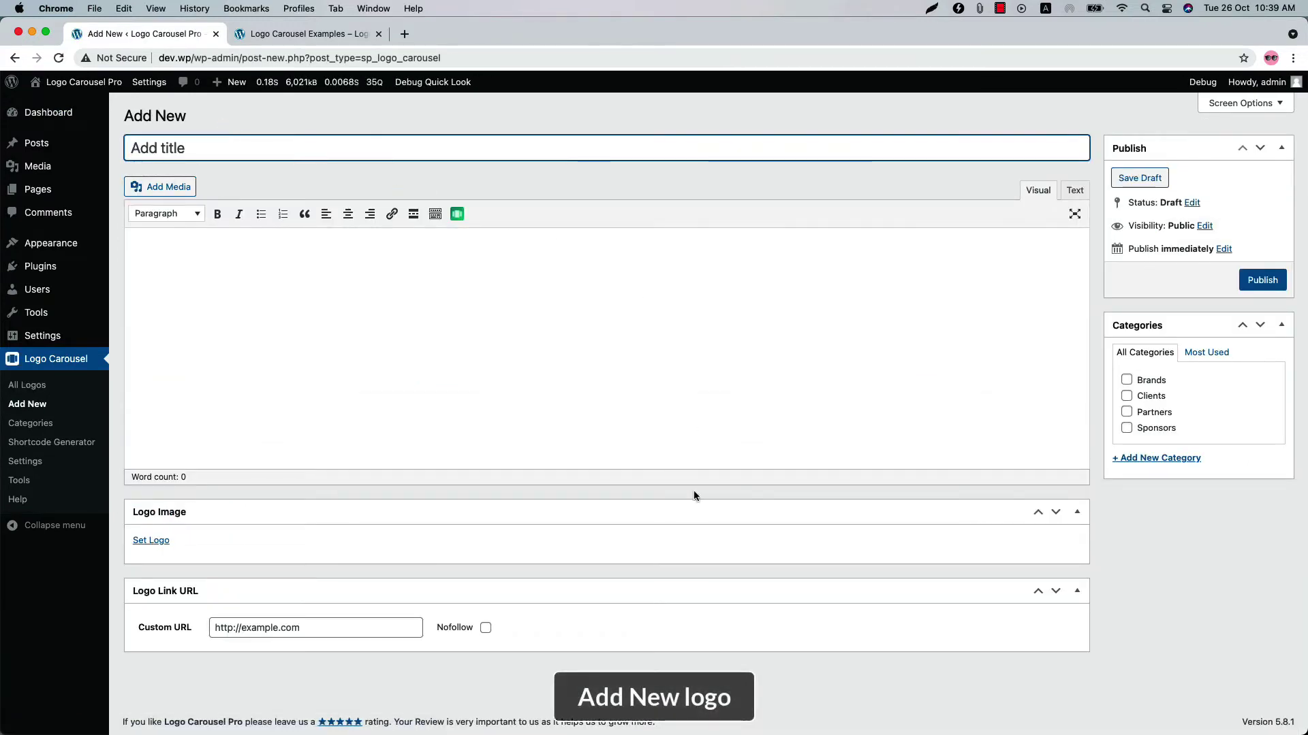
text(Bi)
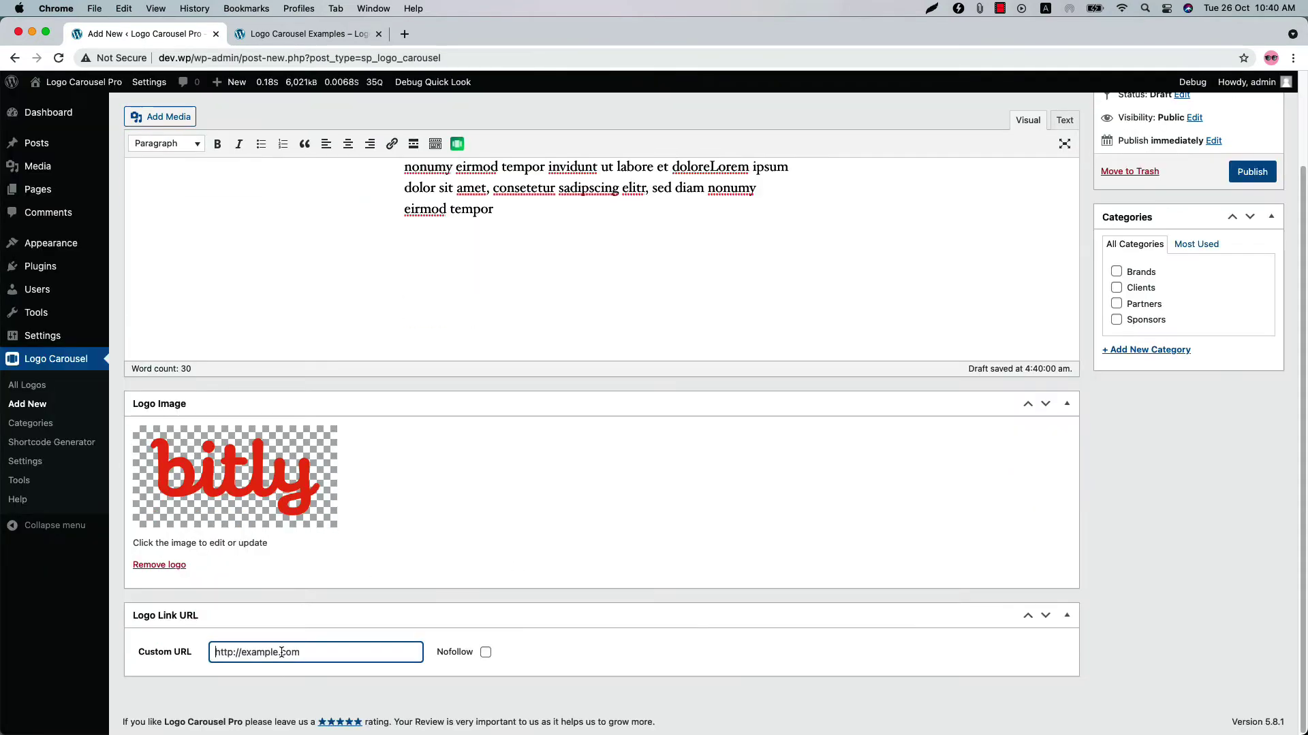
text(www.bitly.com)
click(1148, 287)
scroll(1150, 288, up, 2)
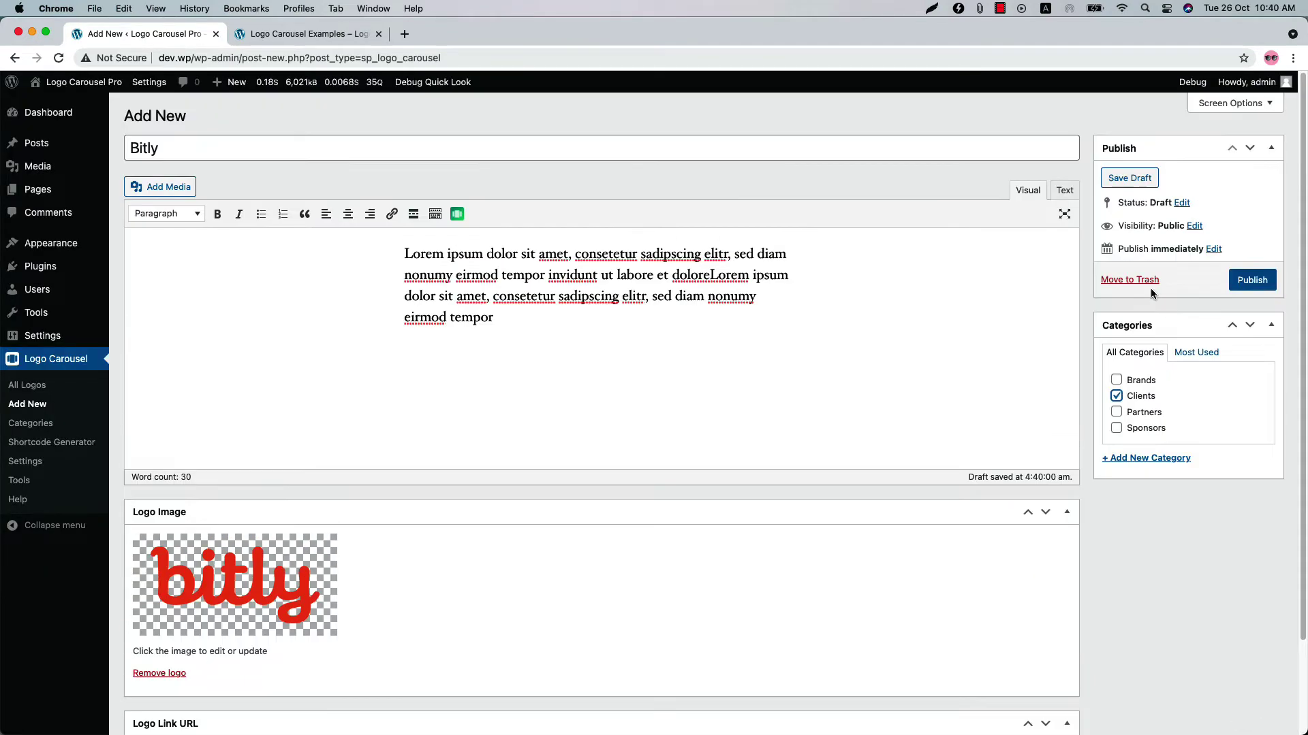
click(1250, 281)
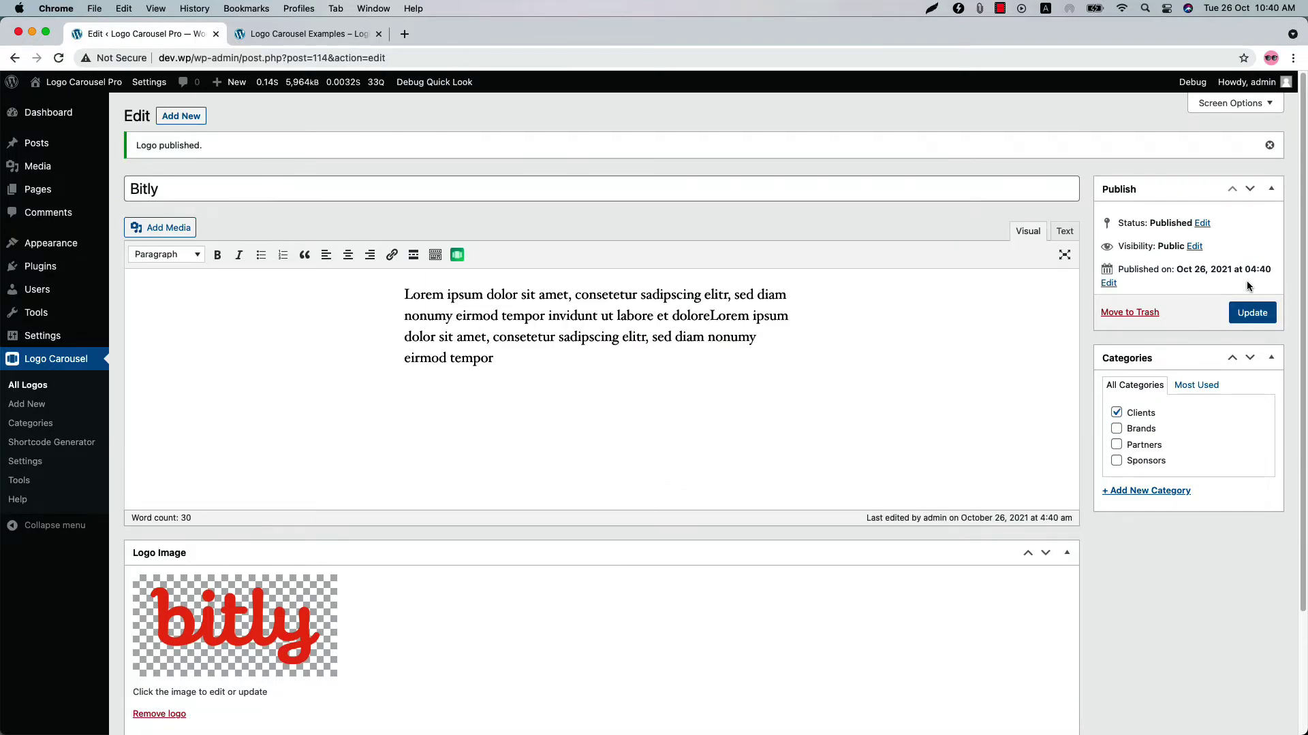
click(27, 385)
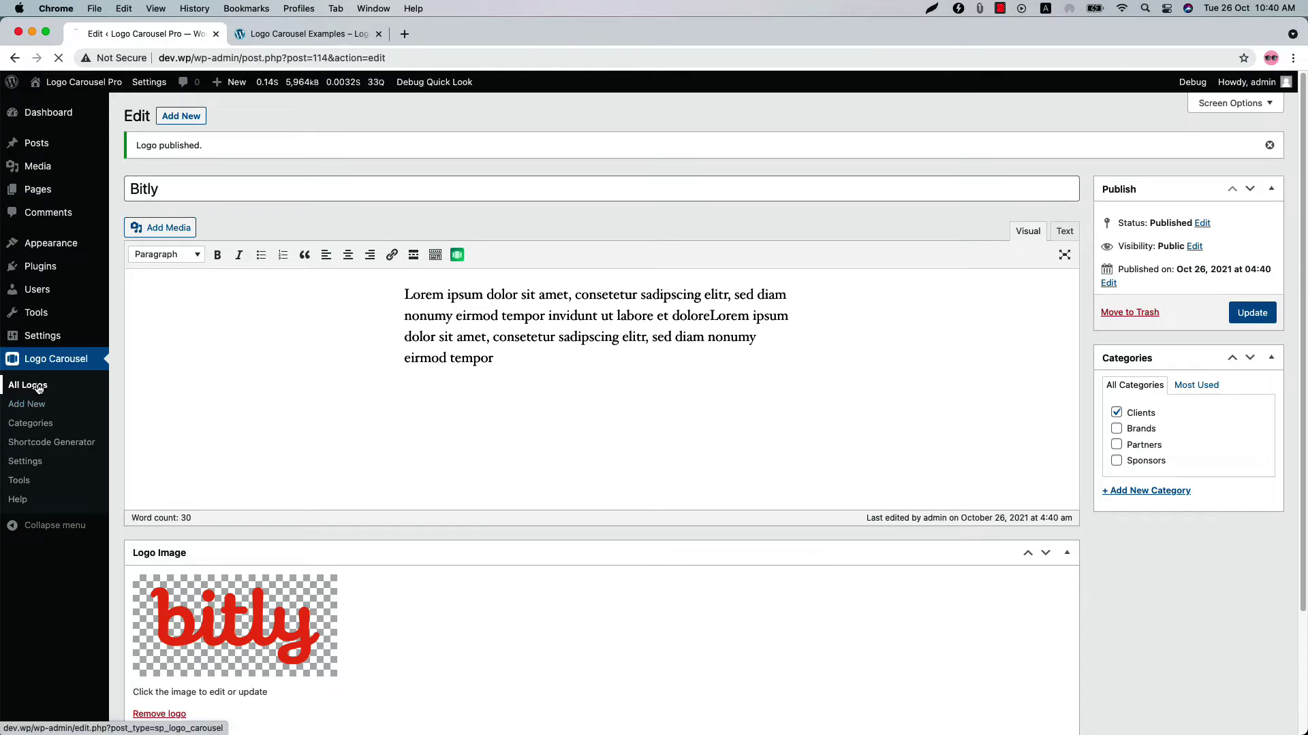
drag(312, 382, 330, 447)
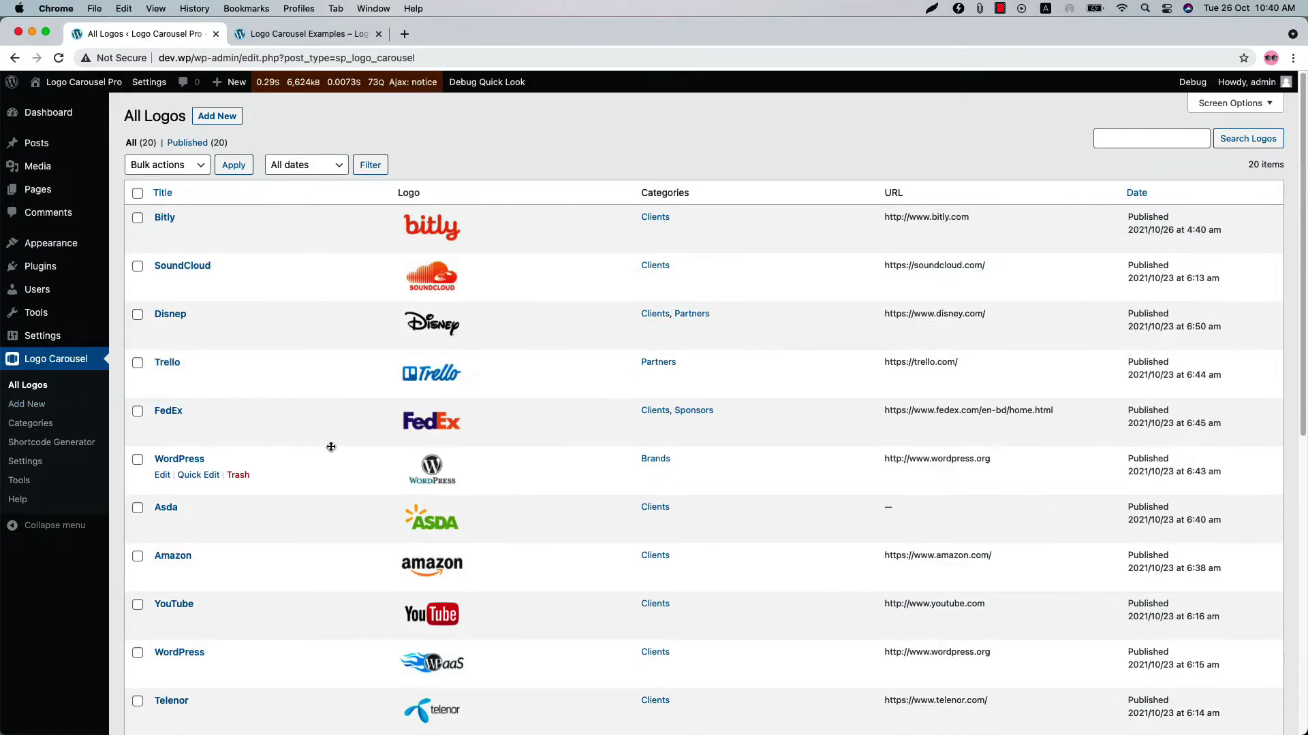
- Look over the logo Categories page, then open the Shortcode Generator's All Logo Carousels list
click(32, 425)
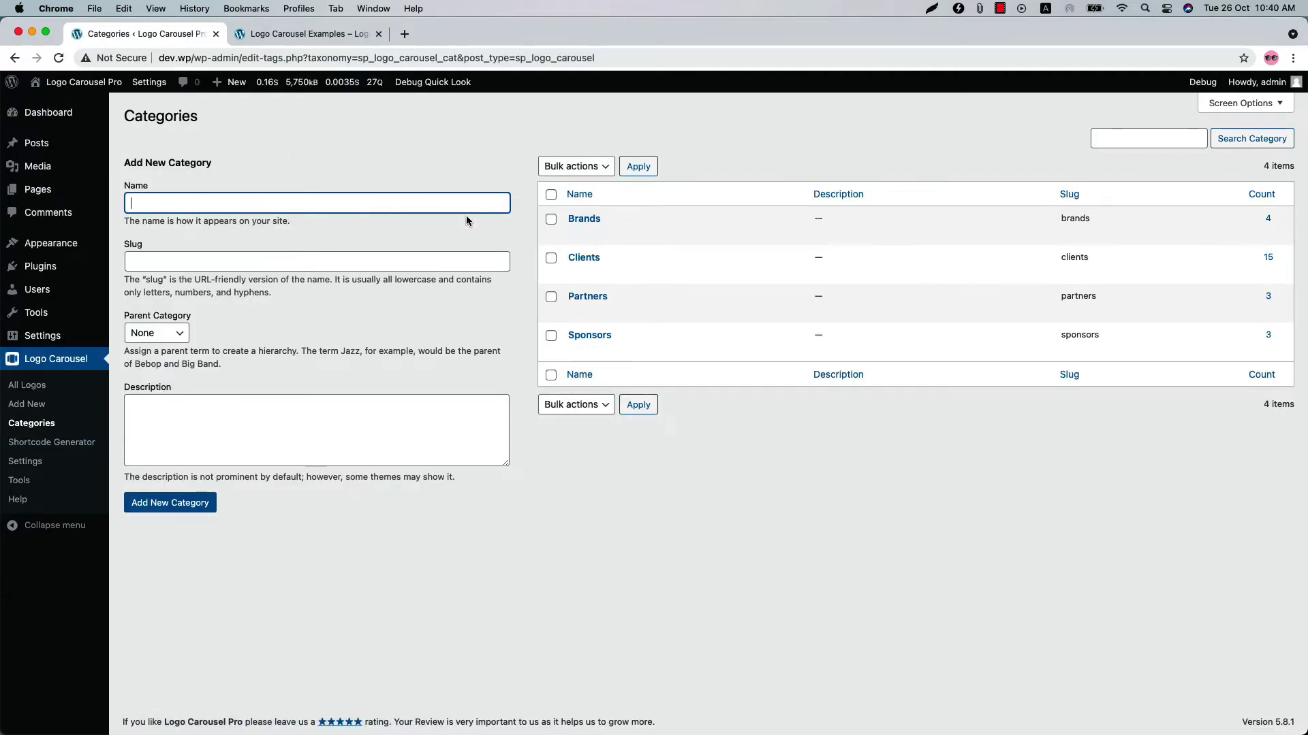
click(270, 428)
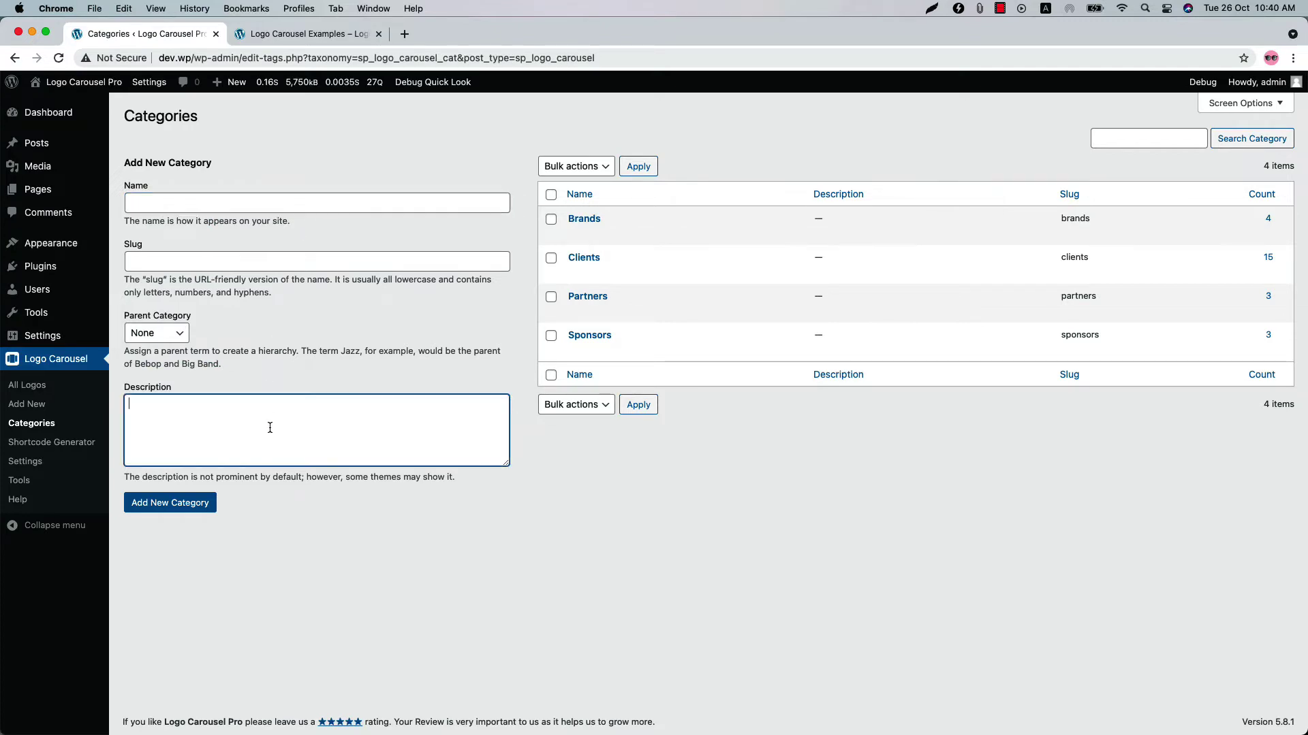
click(55, 444)
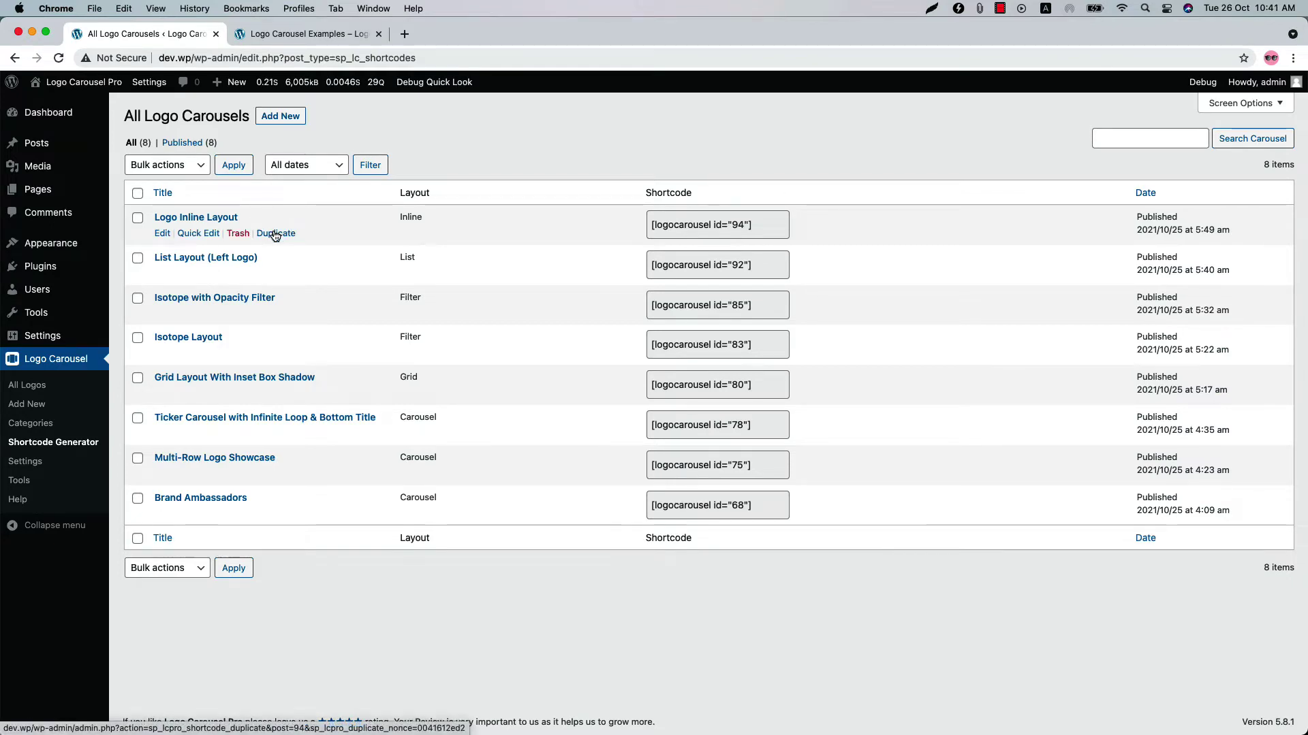
- Add a new logo carousel and title it 'Test Carousel'
click(285, 117)
text(Te)
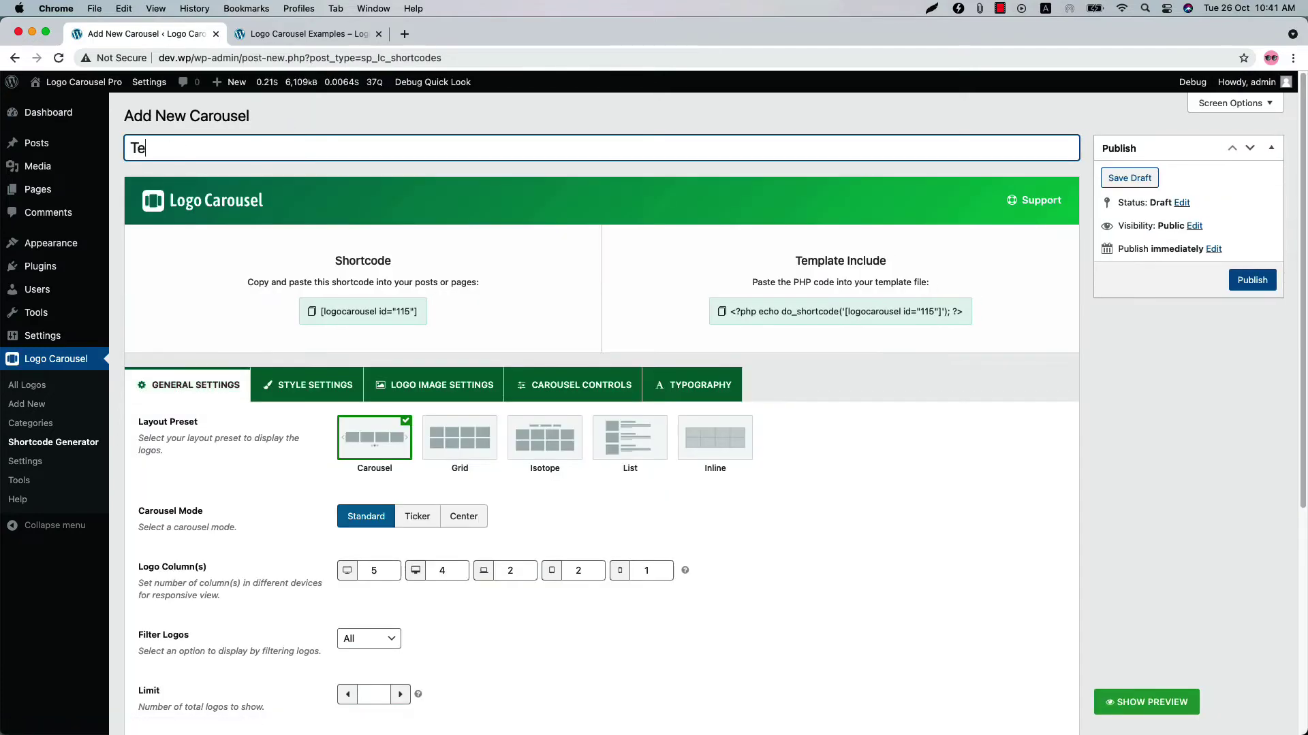
text(st Carousel)
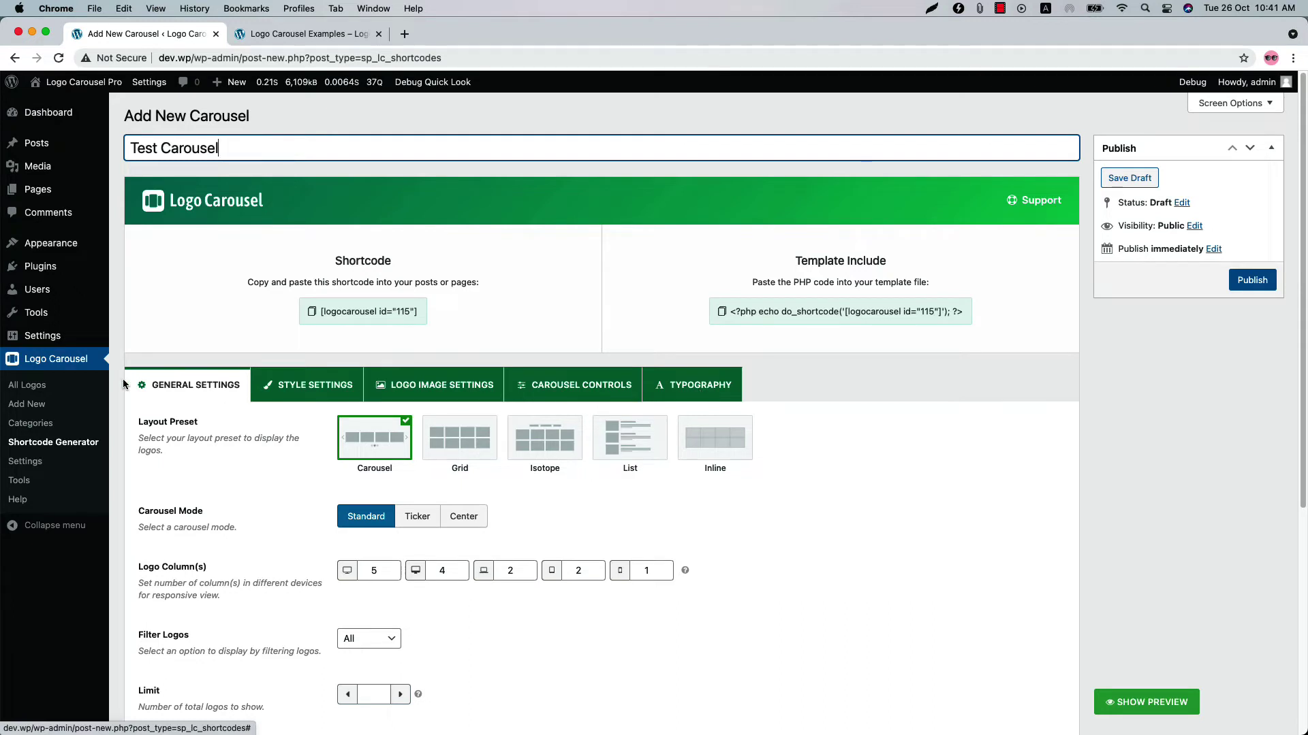
click(199, 393)
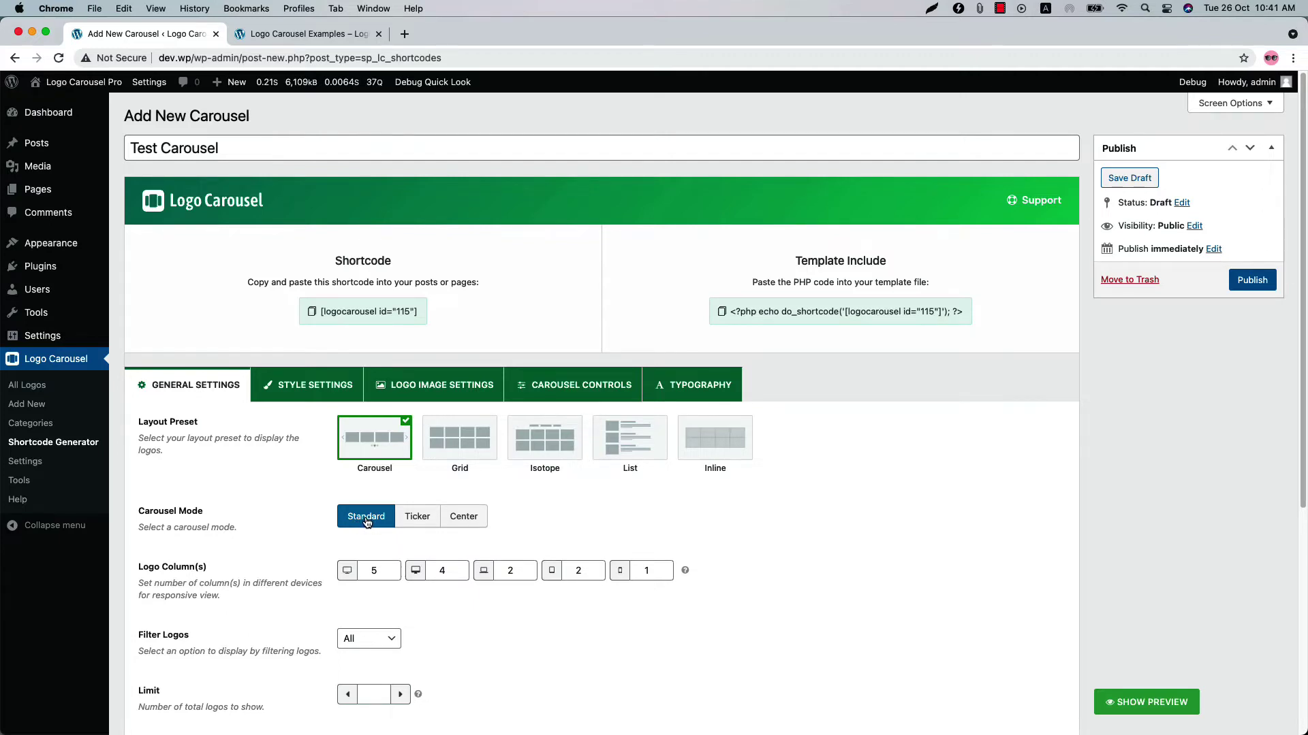
click(1147, 702)
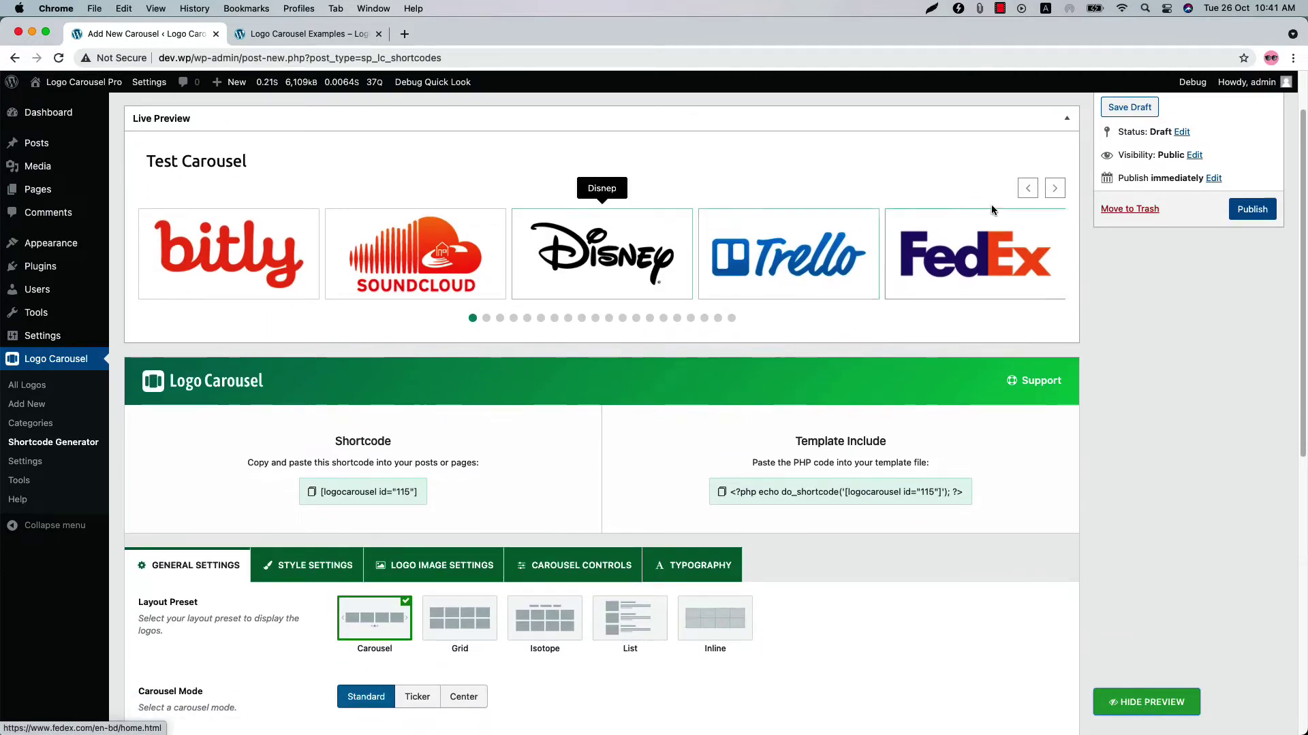
click(1054, 189)
click(1053, 190)
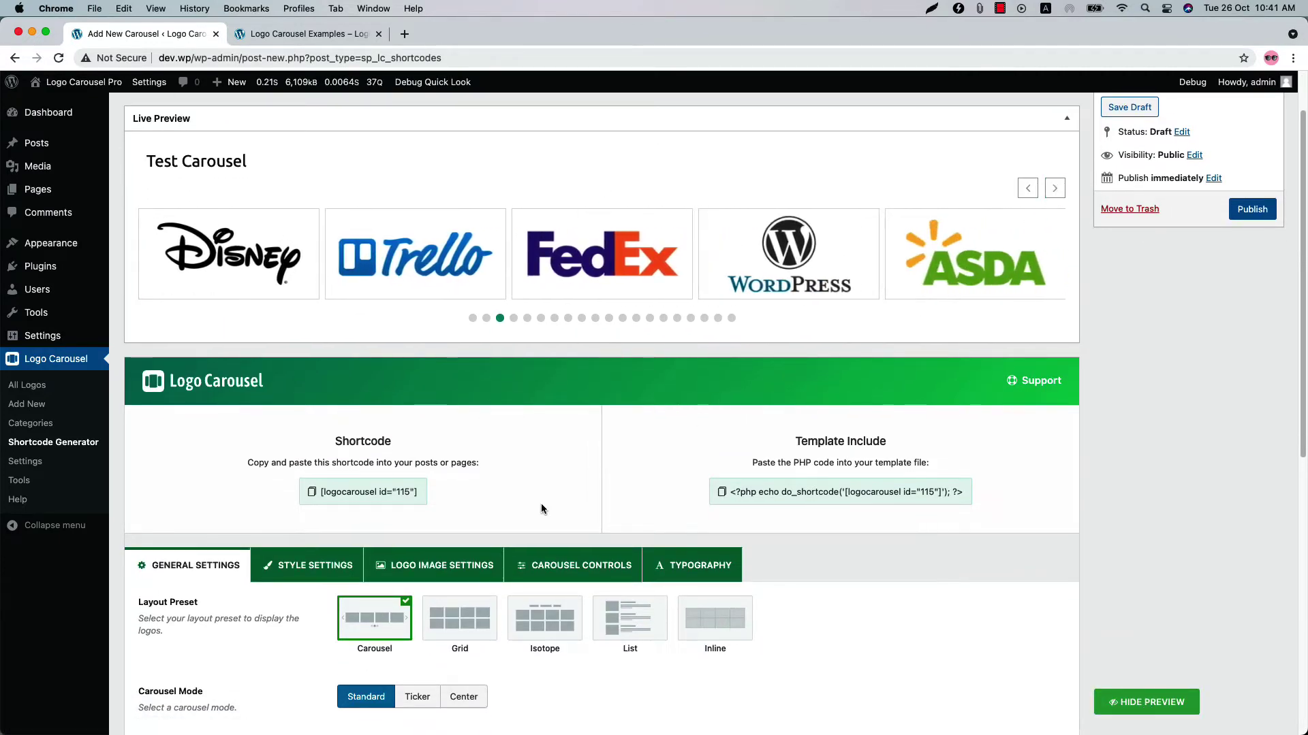
scroll(541, 504, down, 5)
click(420, 436)
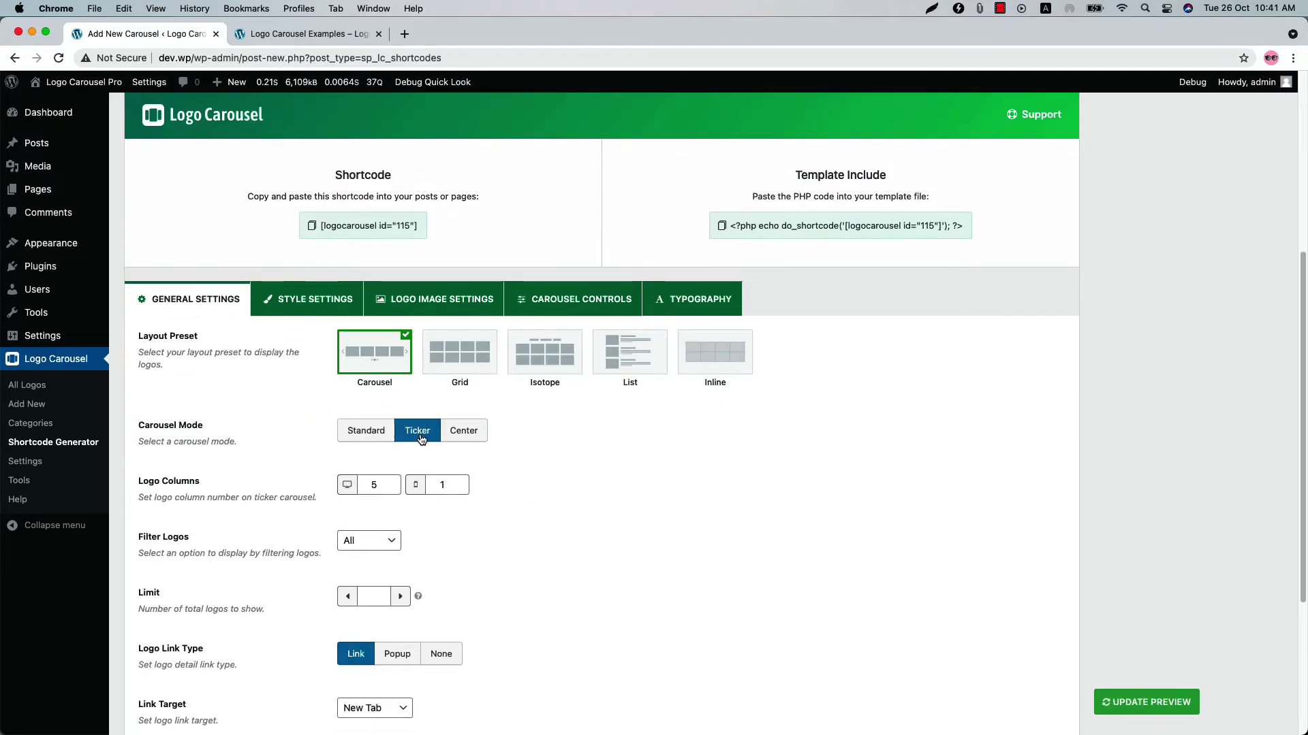
click(394, 481)
click(394, 480)
click(394, 481)
click(1127, 708)
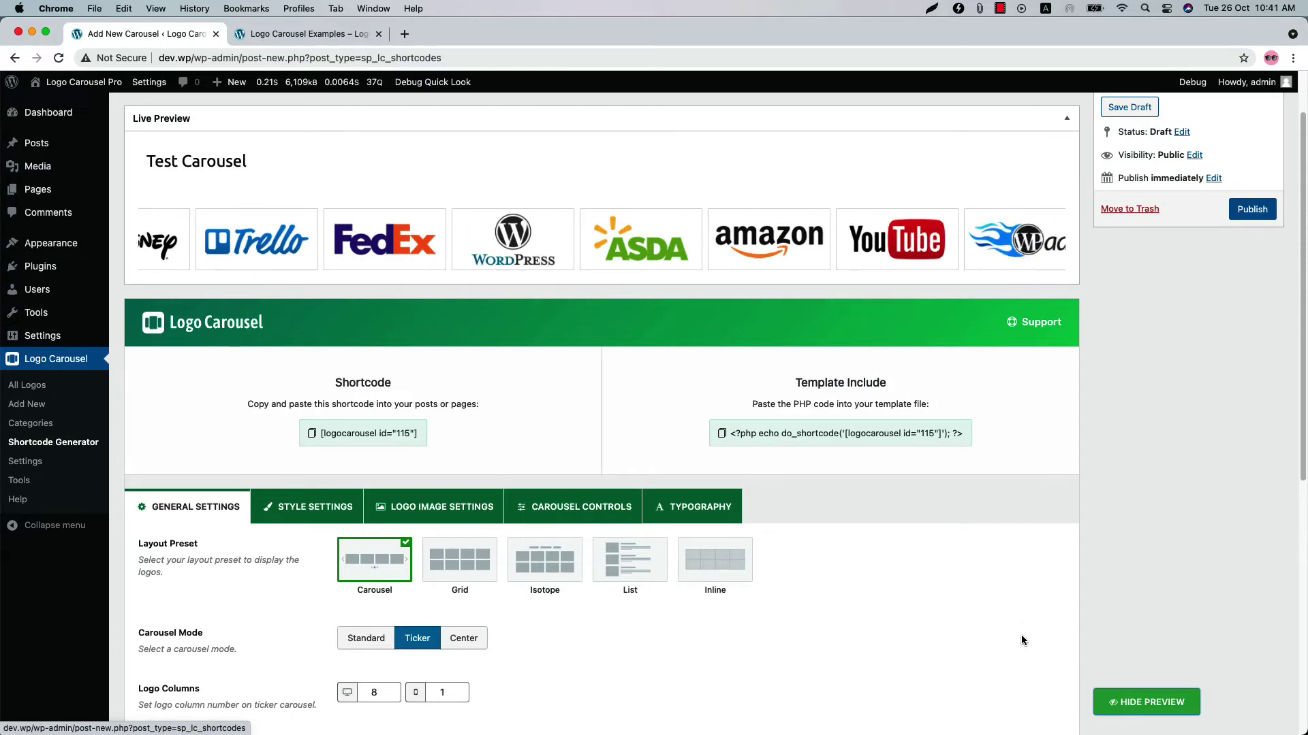
scroll(512, 639, down, 6)
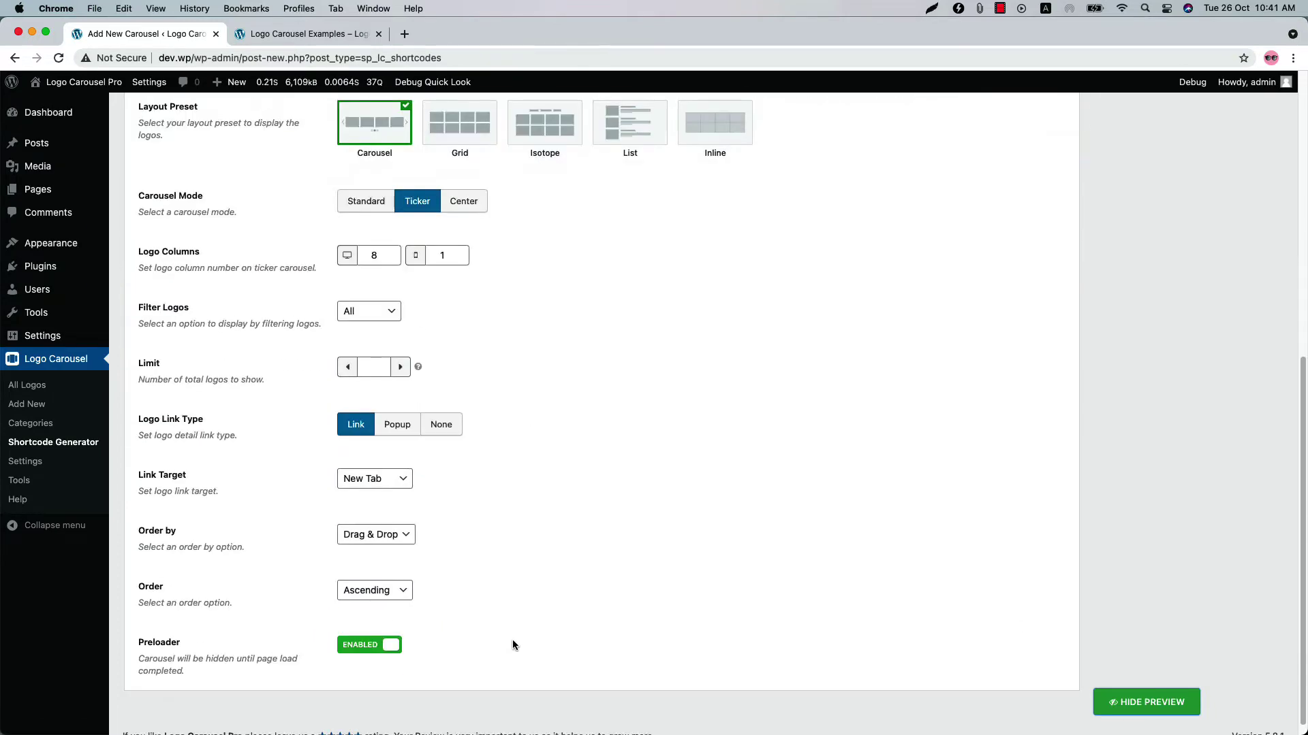
click(464, 205)
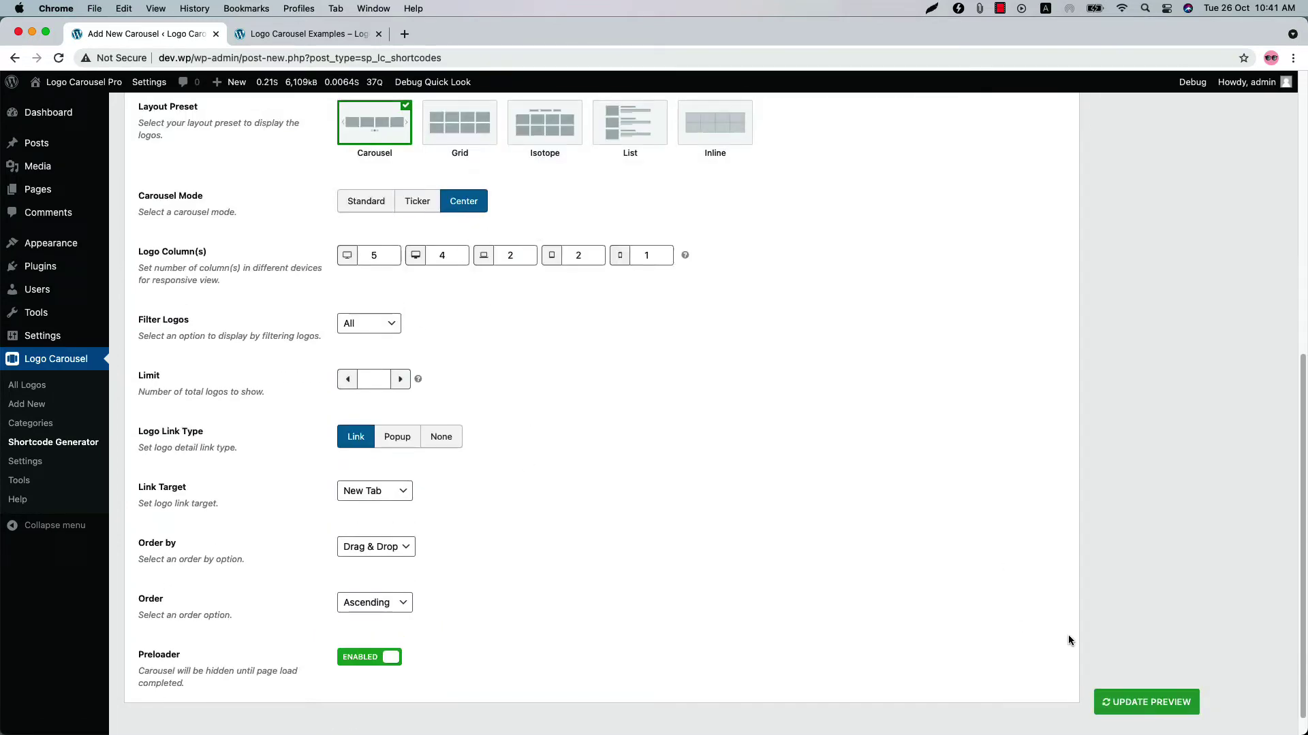
click(1150, 710)
click(1047, 192)
click(1047, 191)
scroll(566, 529, down, 3)
click(366, 465)
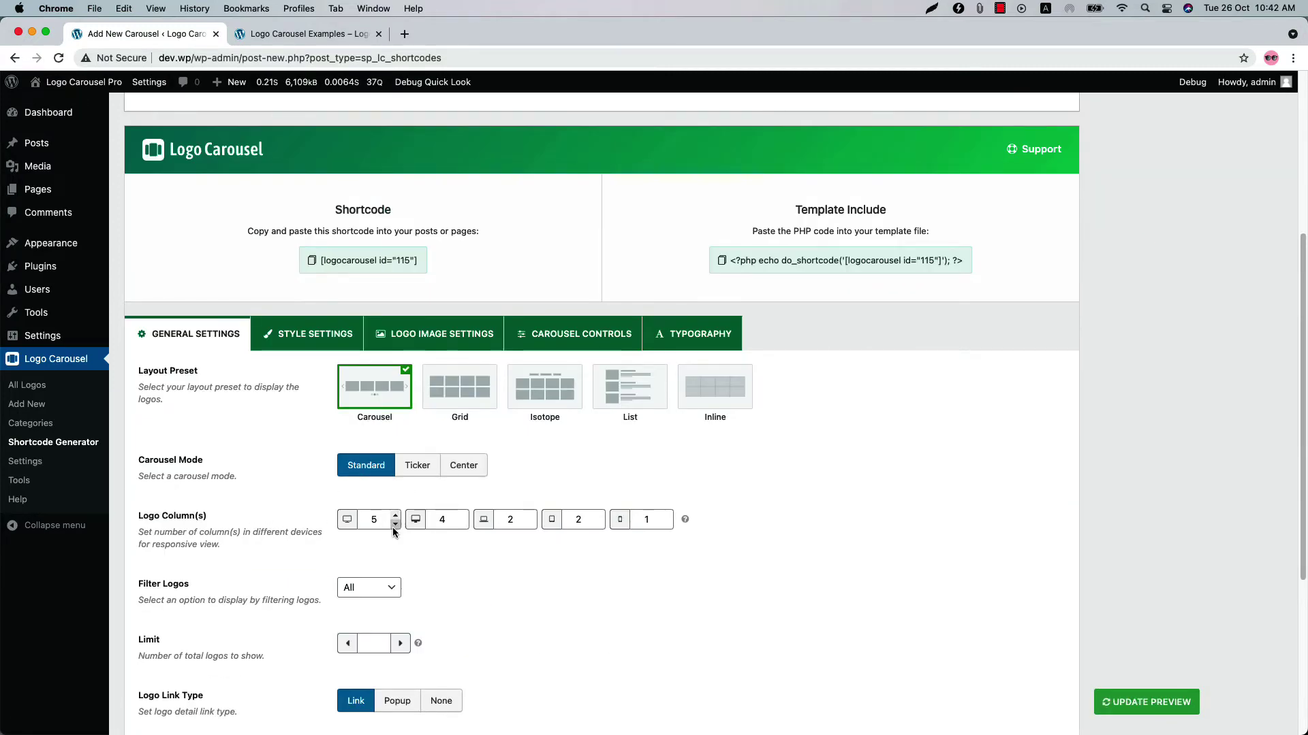
scroll(343, 424, down, 3)
click(343, 422)
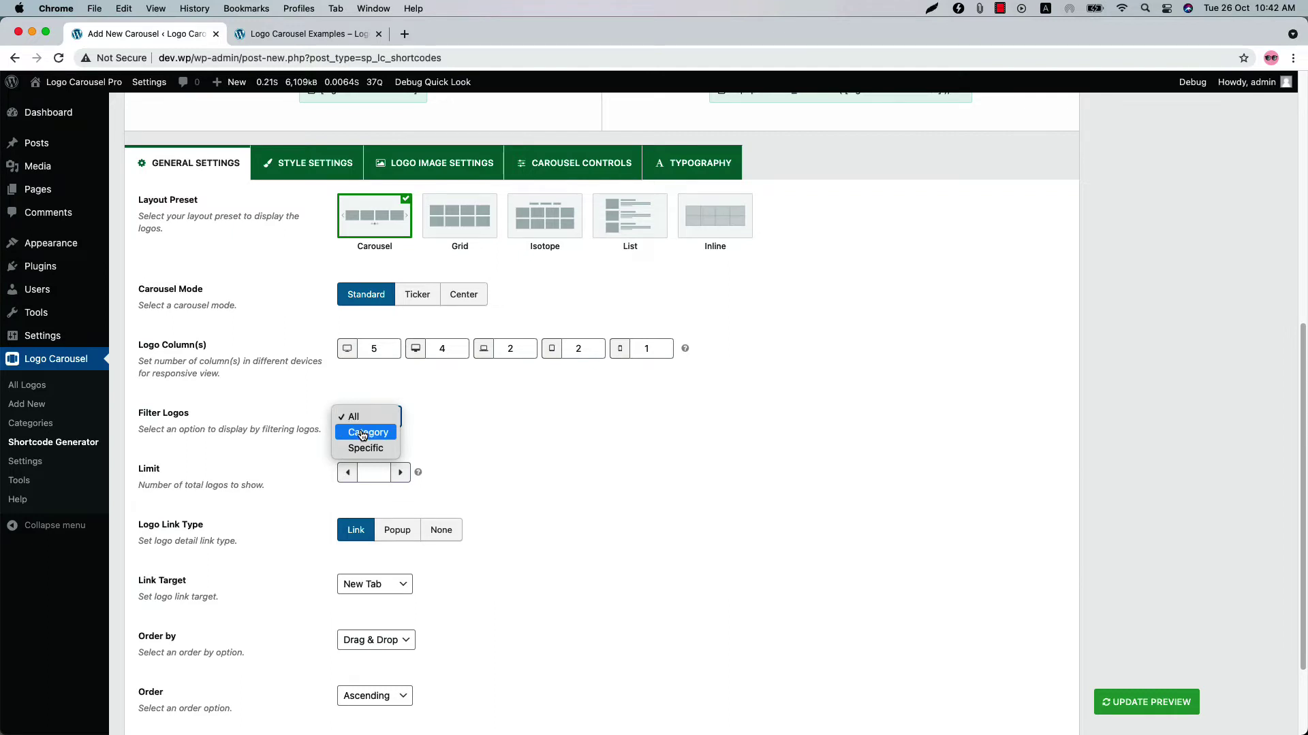
click(363, 433)
click(364, 477)
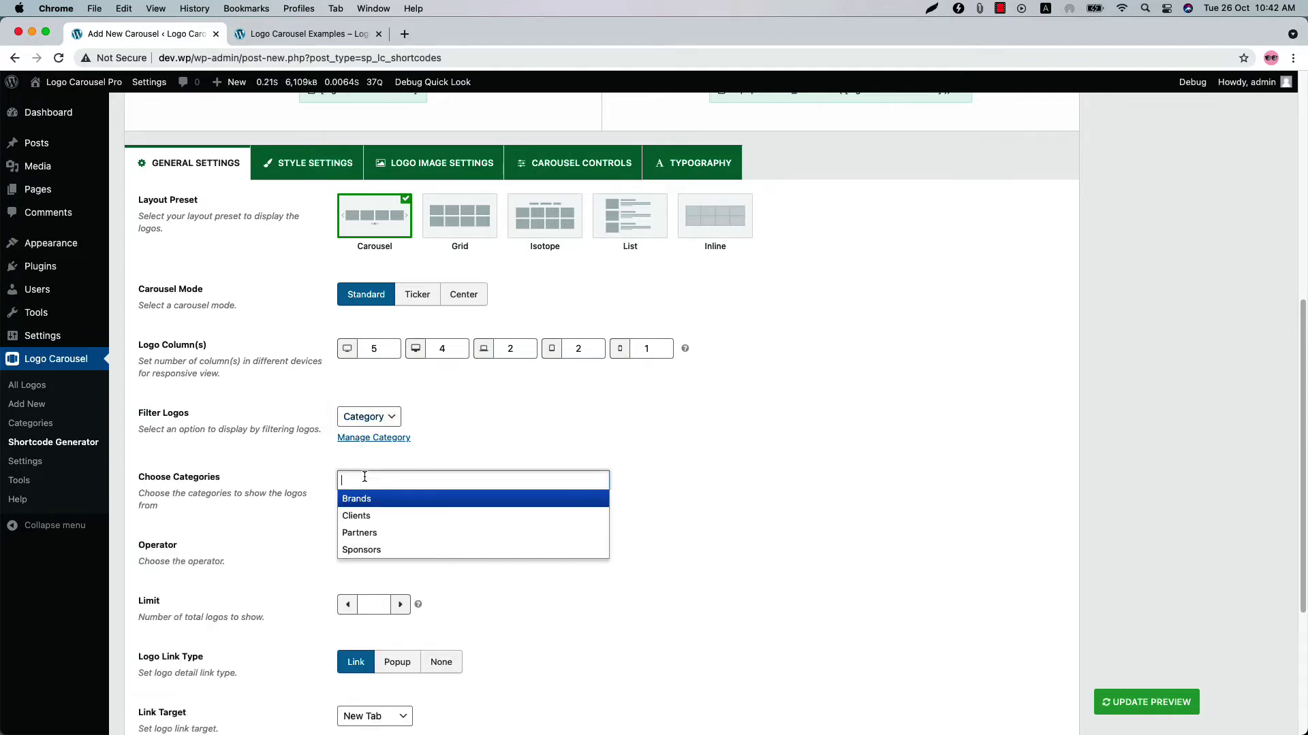
click(365, 500)
click(379, 481)
click(365, 417)
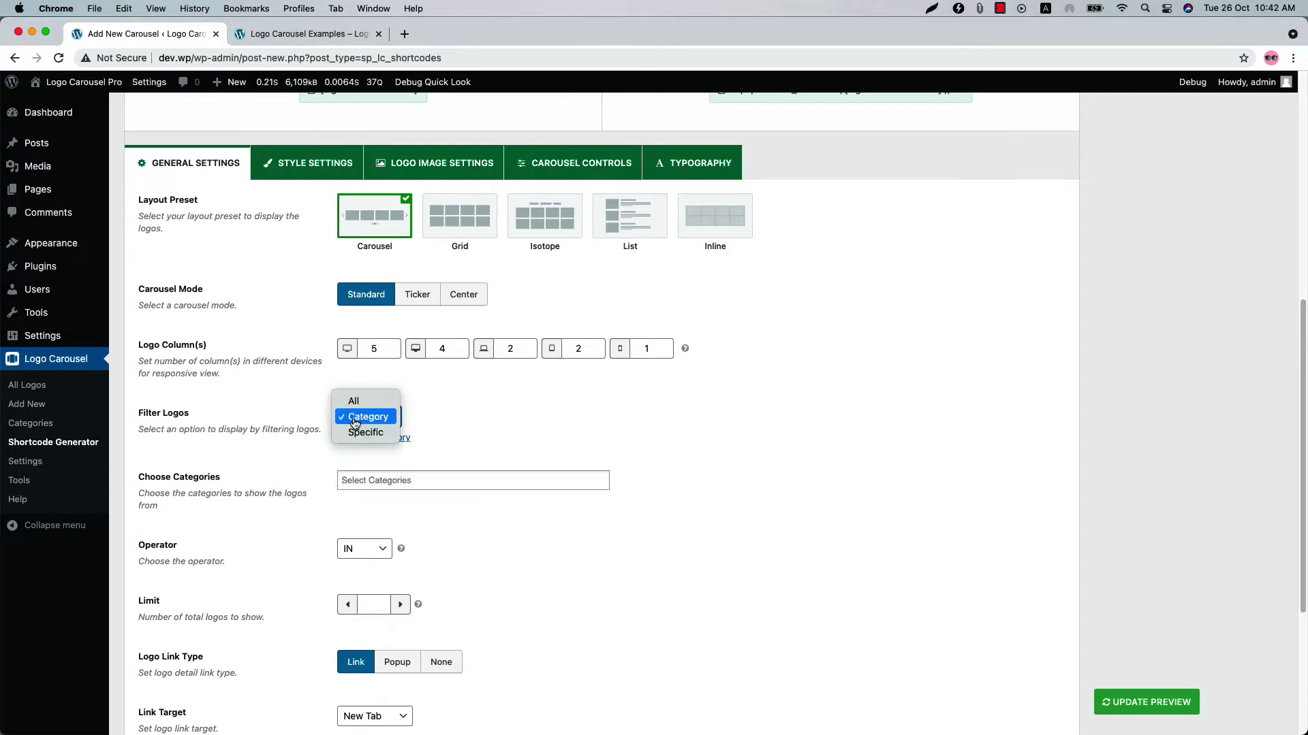
click(359, 433)
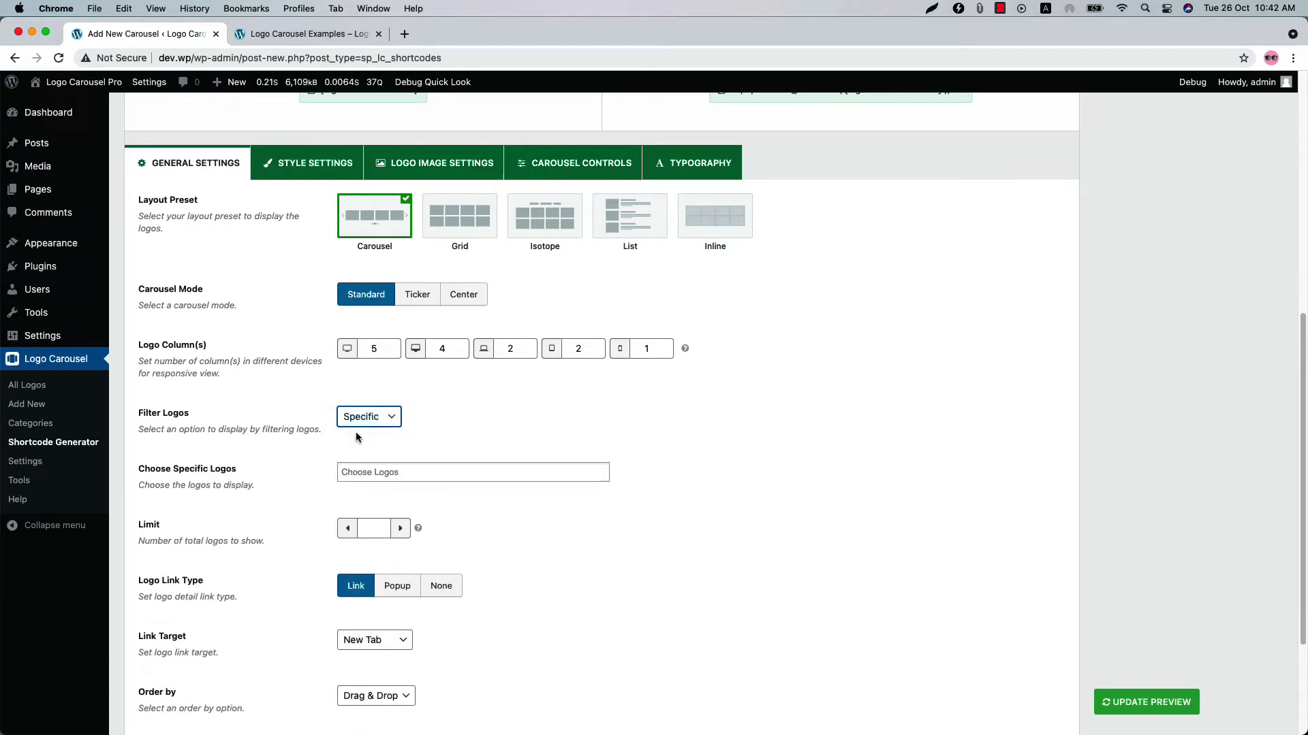
click(354, 479)
click(361, 491)
click(422, 473)
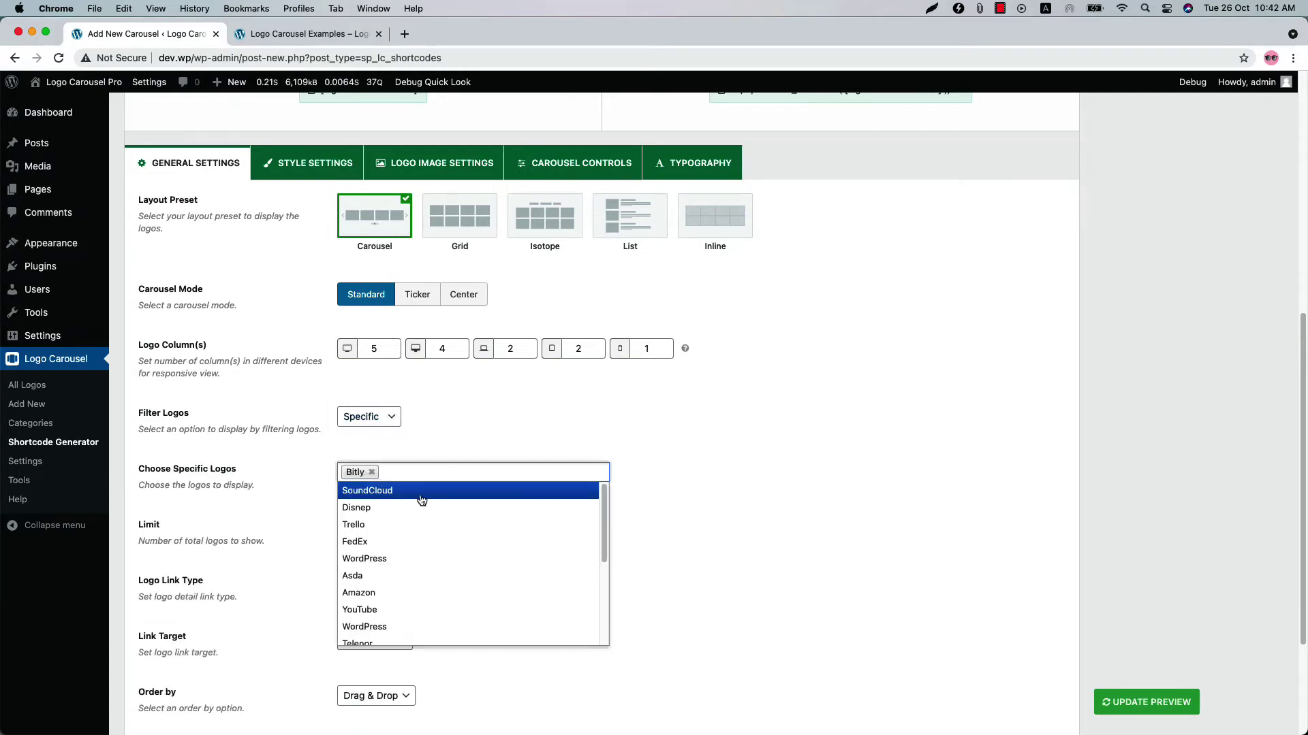
click(423, 491)
click(371, 472)
click(366, 417)
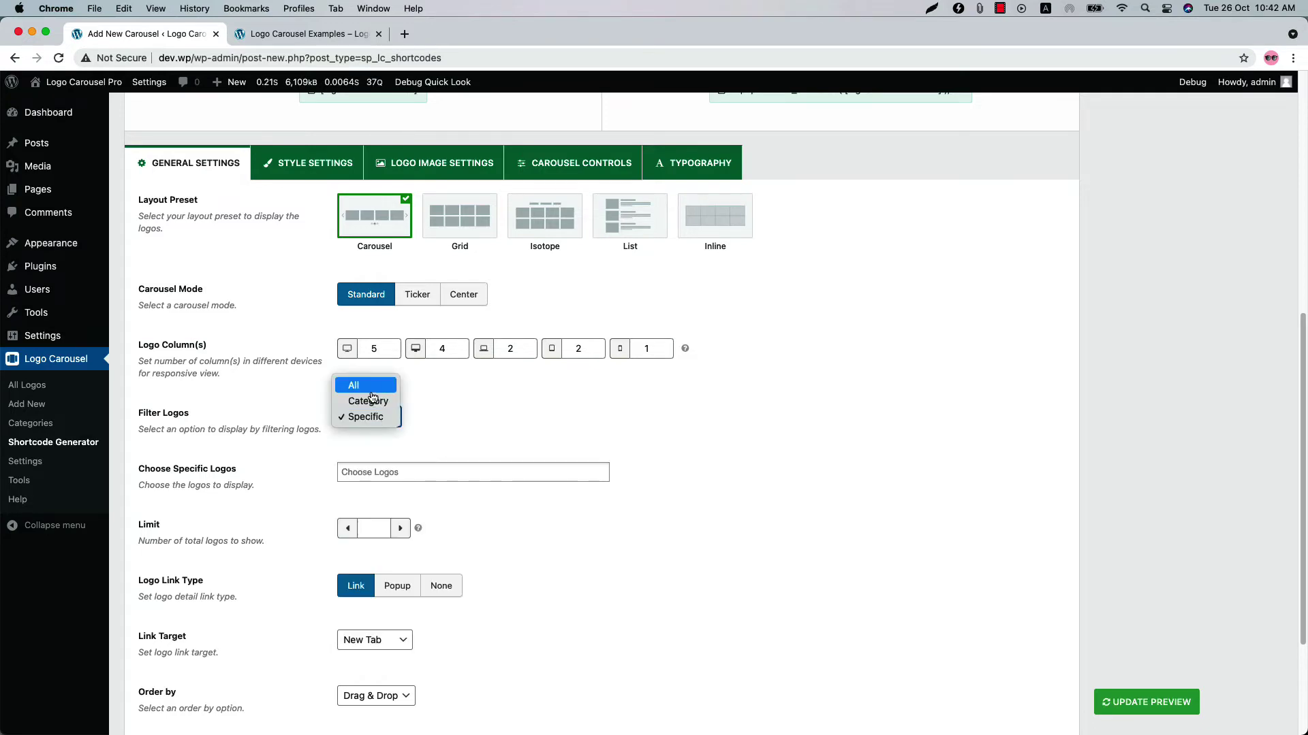
click(351, 382)
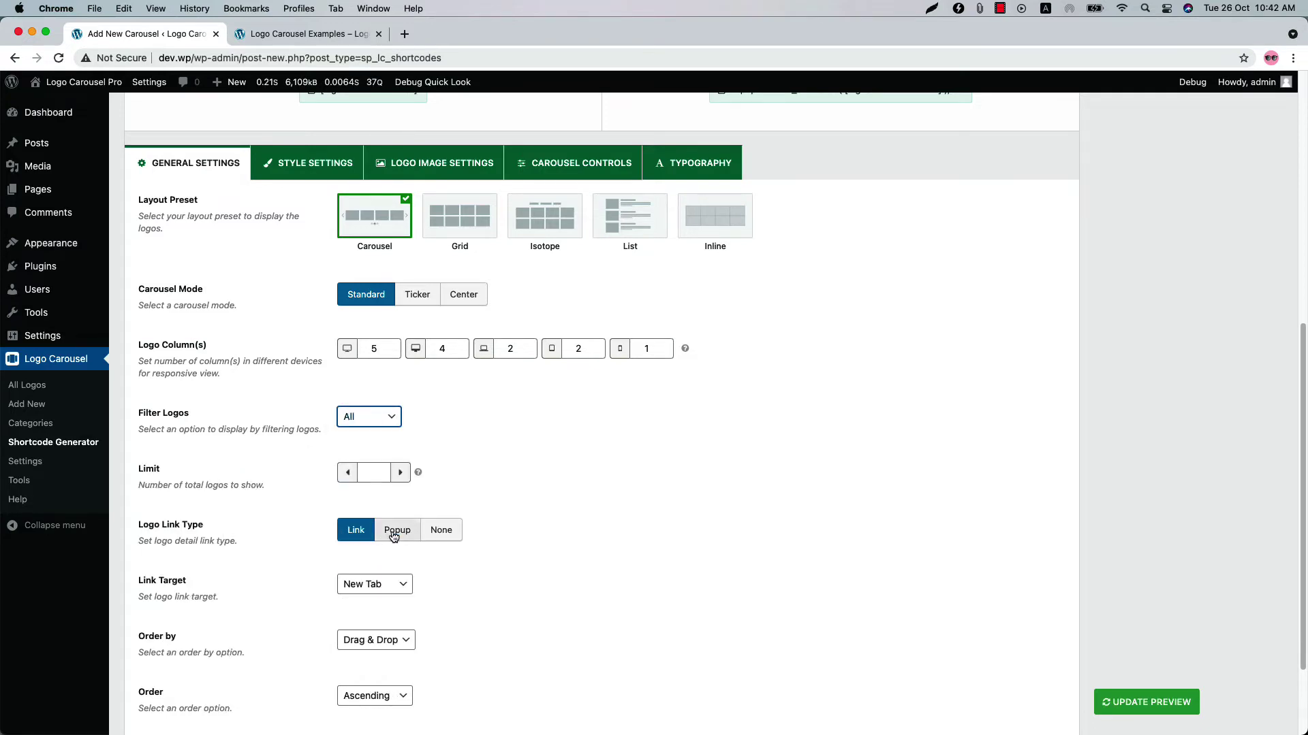
scroll(452, 553, down, 3)
click(355, 472)
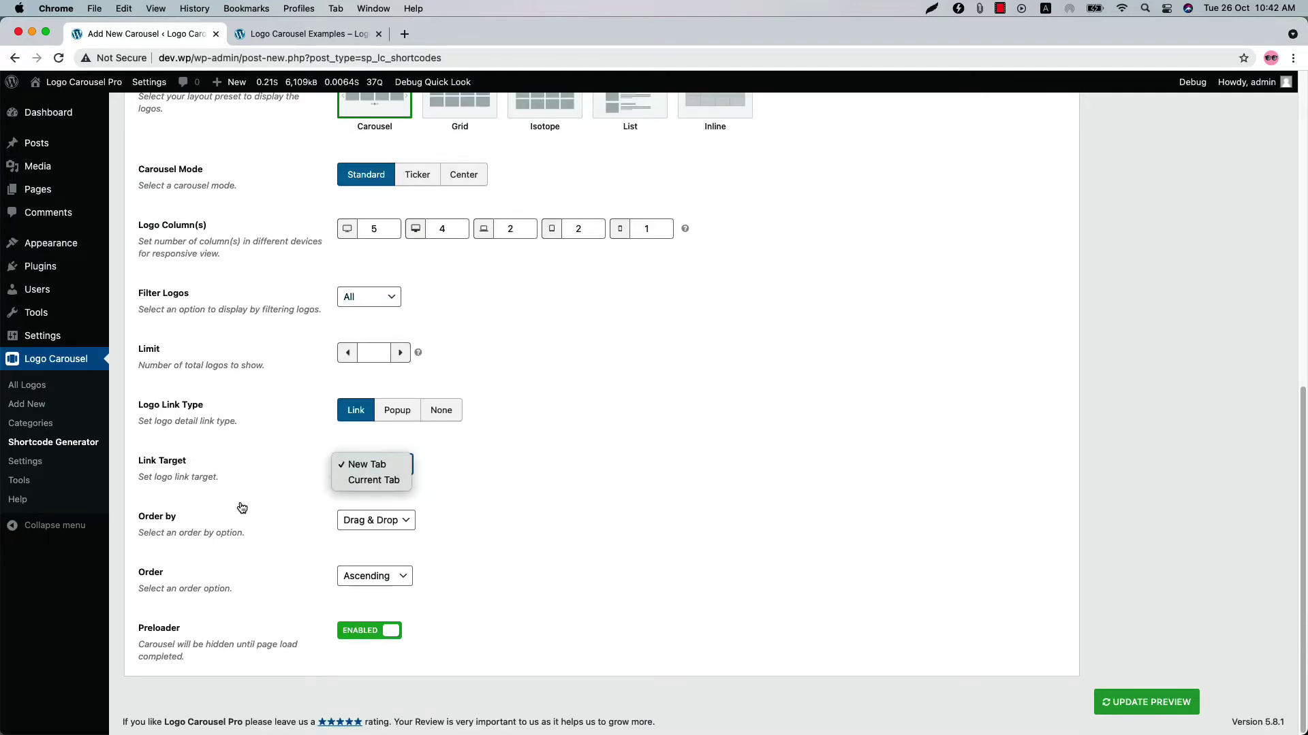
click(173, 524)
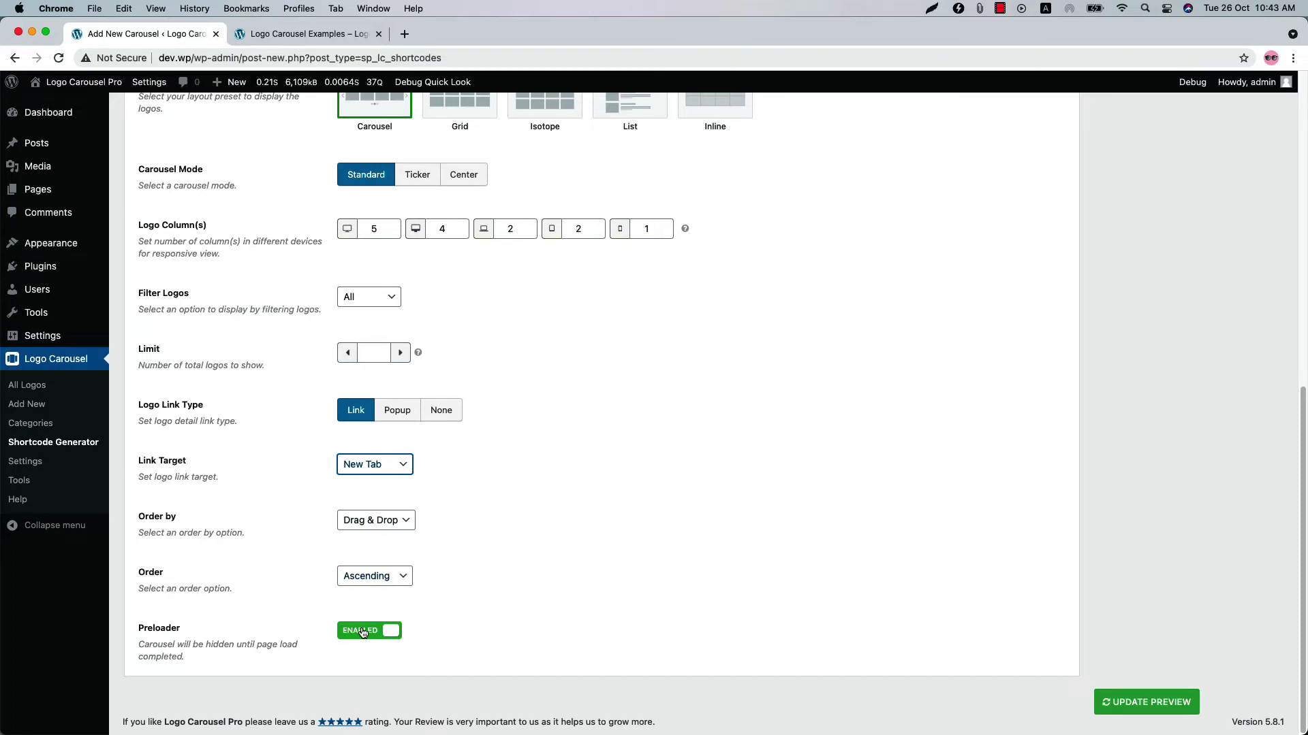
scroll(361, 579, up, 8)
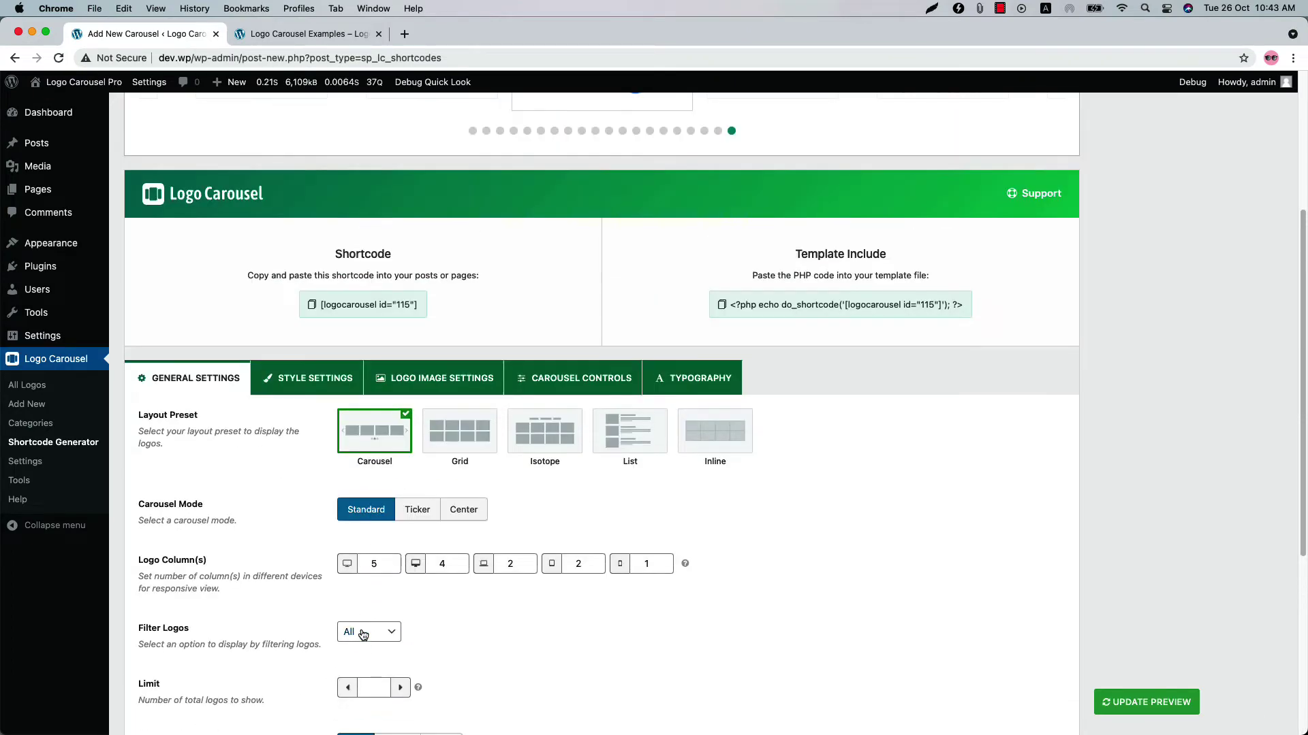
- In Style Settings, turn on logo titles and descriptions with a description word limit
click(325, 389)
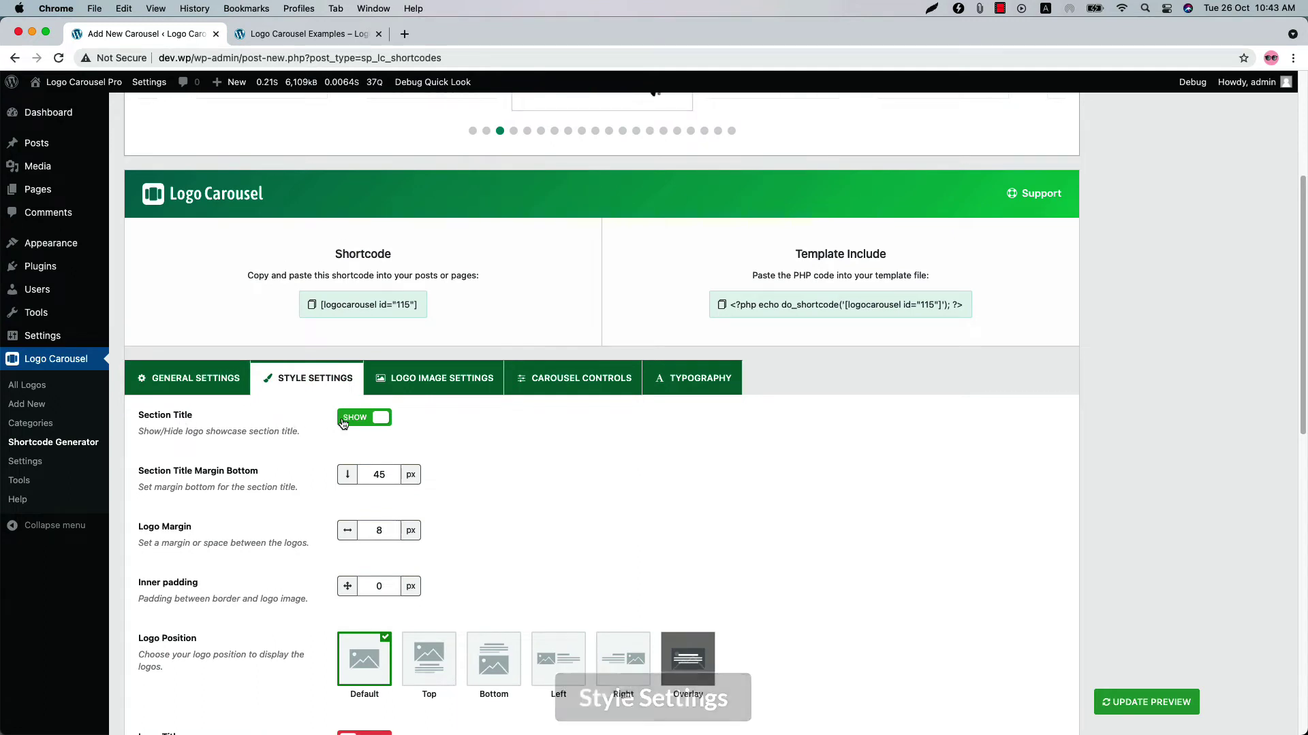
scroll(342, 424, down, 3)
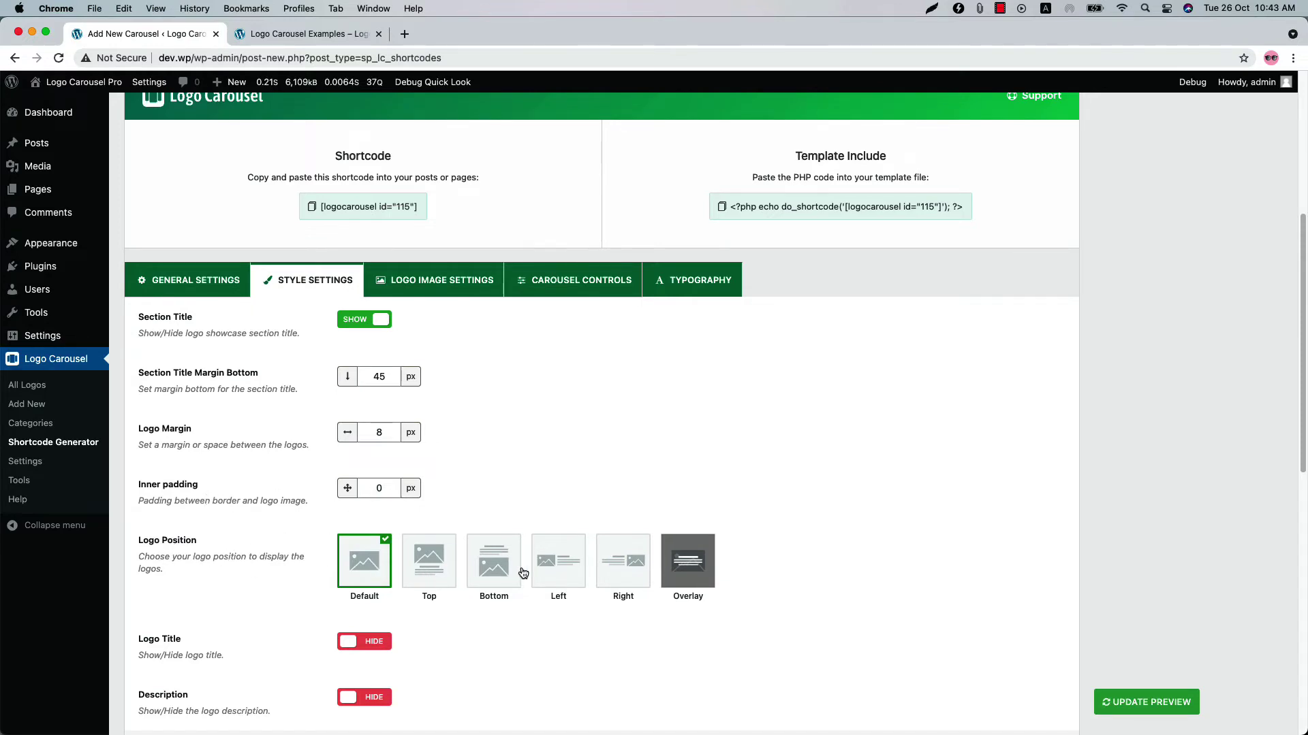
scroll(710, 574, down, 7)
click(375, 421)
click(368, 476)
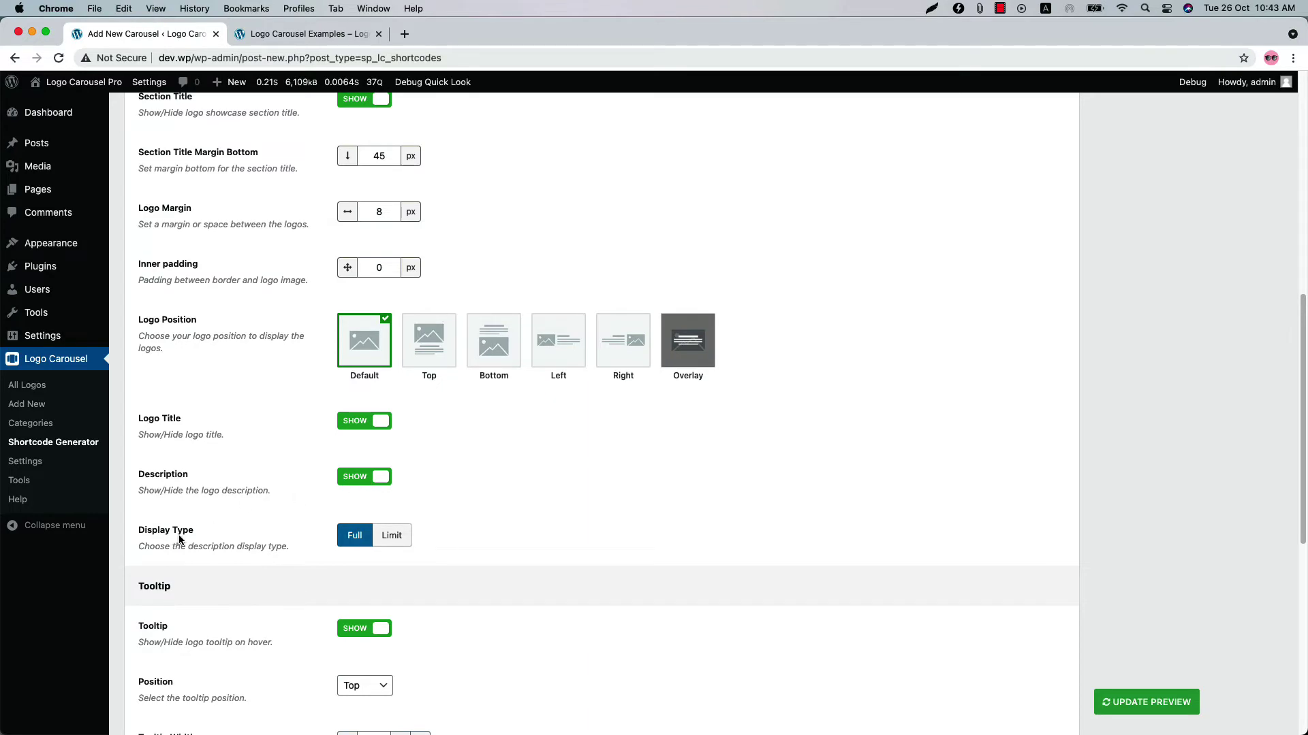
click(393, 536)
scroll(397, 528, down, 8)
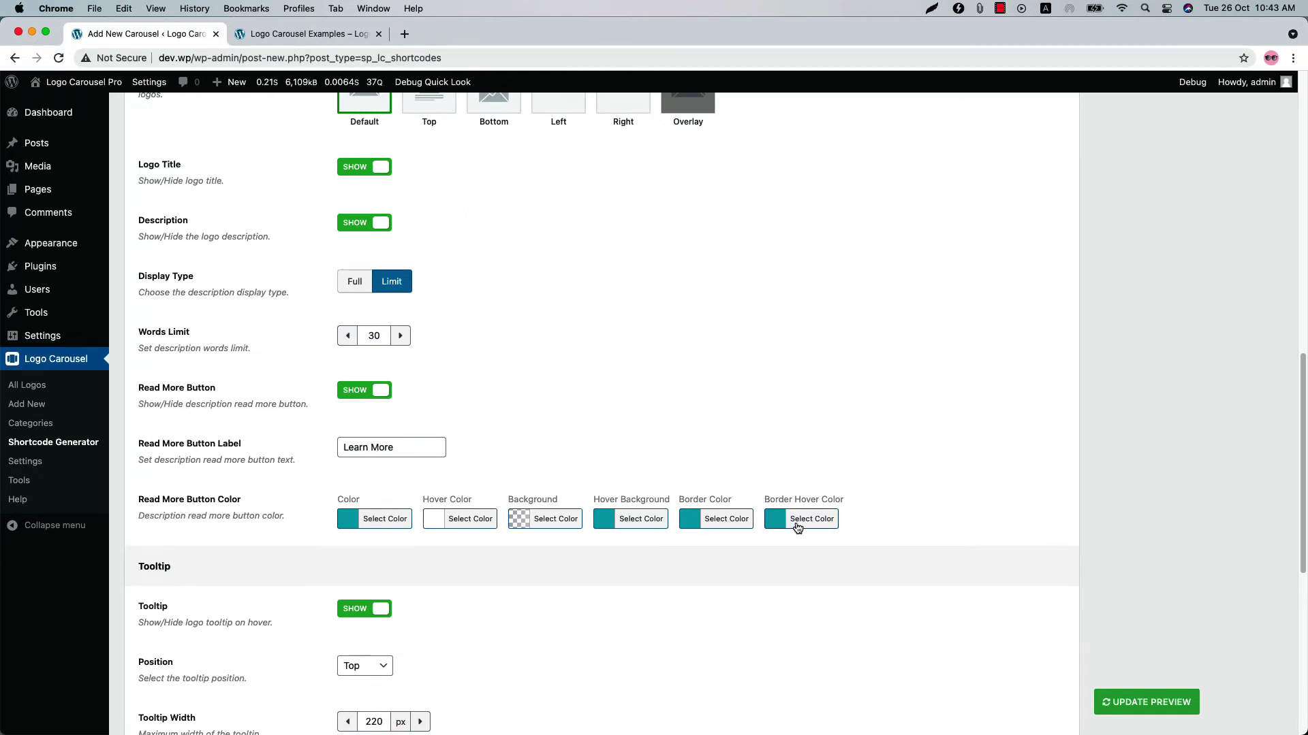
- Hide logo titles and descriptions again, keep tooltips at Top, and refresh the preview
click(363, 223)
click(362, 171)
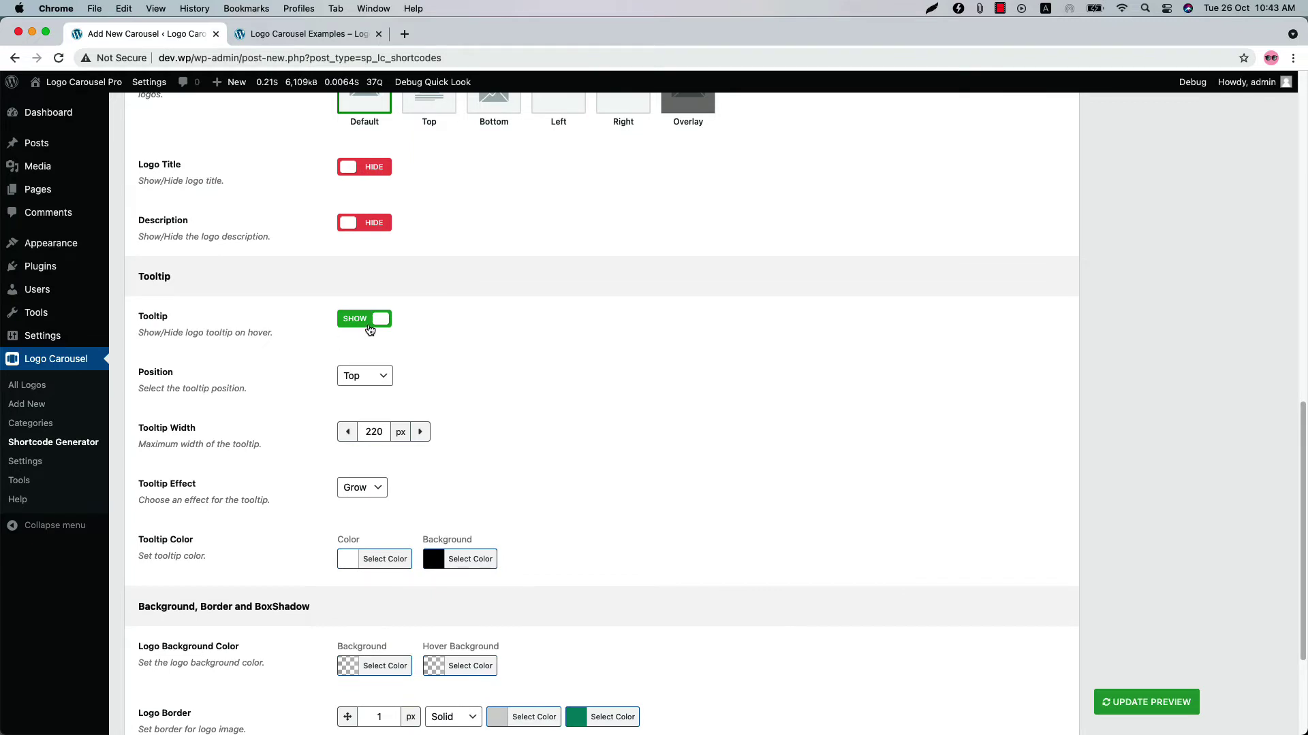
click(361, 376)
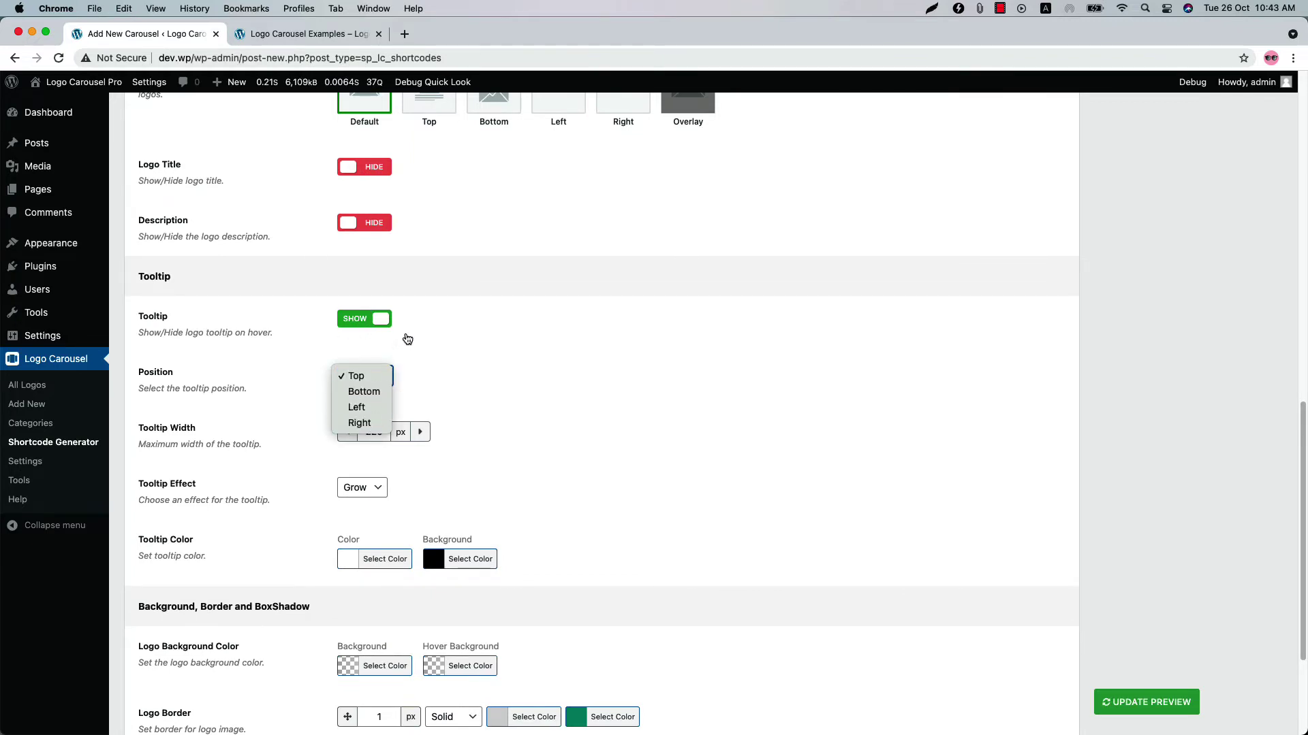
click(406, 338)
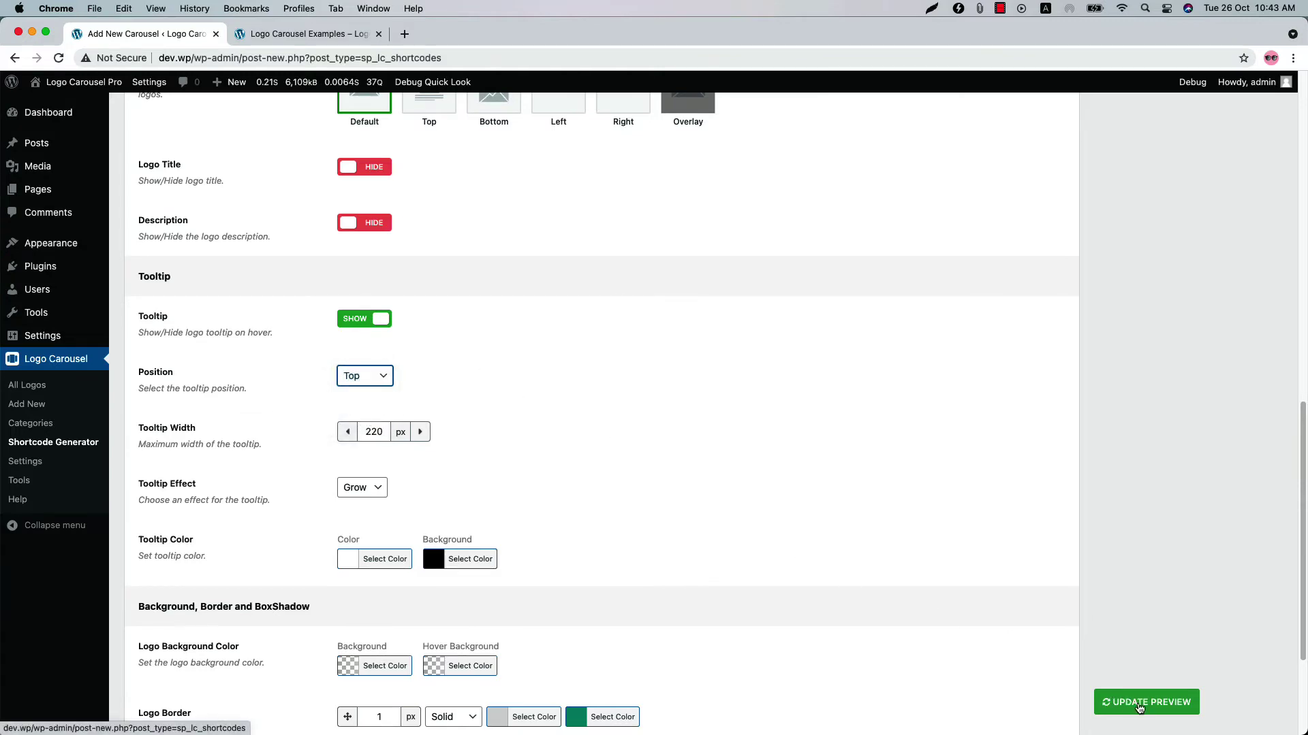
click(1140, 709)
- Give the logos an Inset box shadow and refresh the live preview
mouse_move(622, 273)
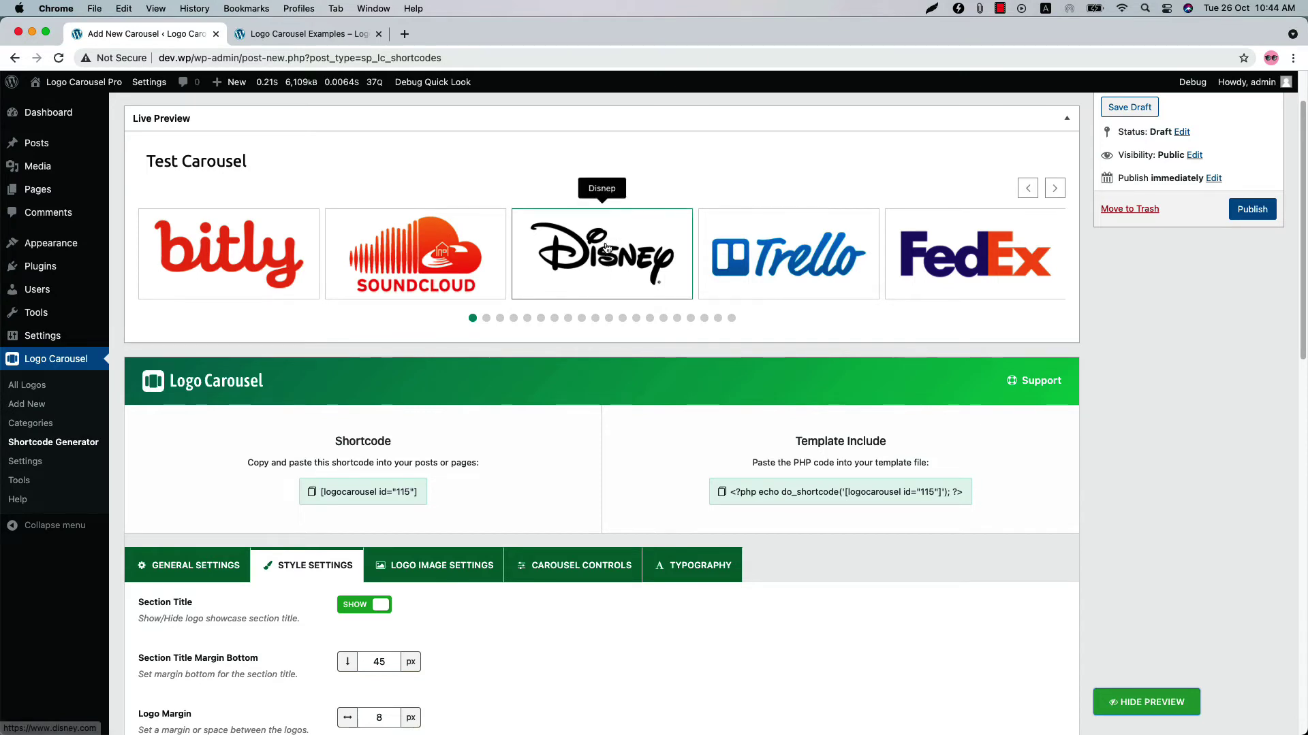
scroll(432, 526, down, 15)
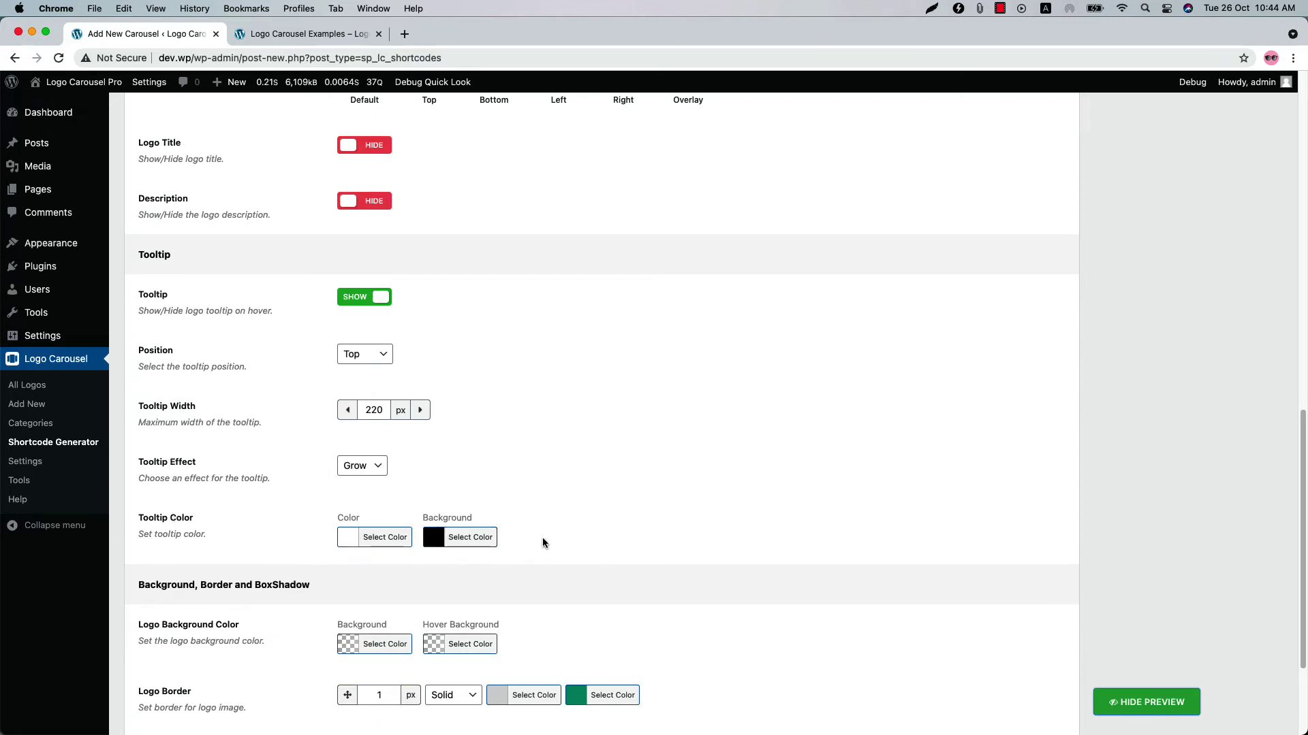
scroll(541, 541, down, 5)
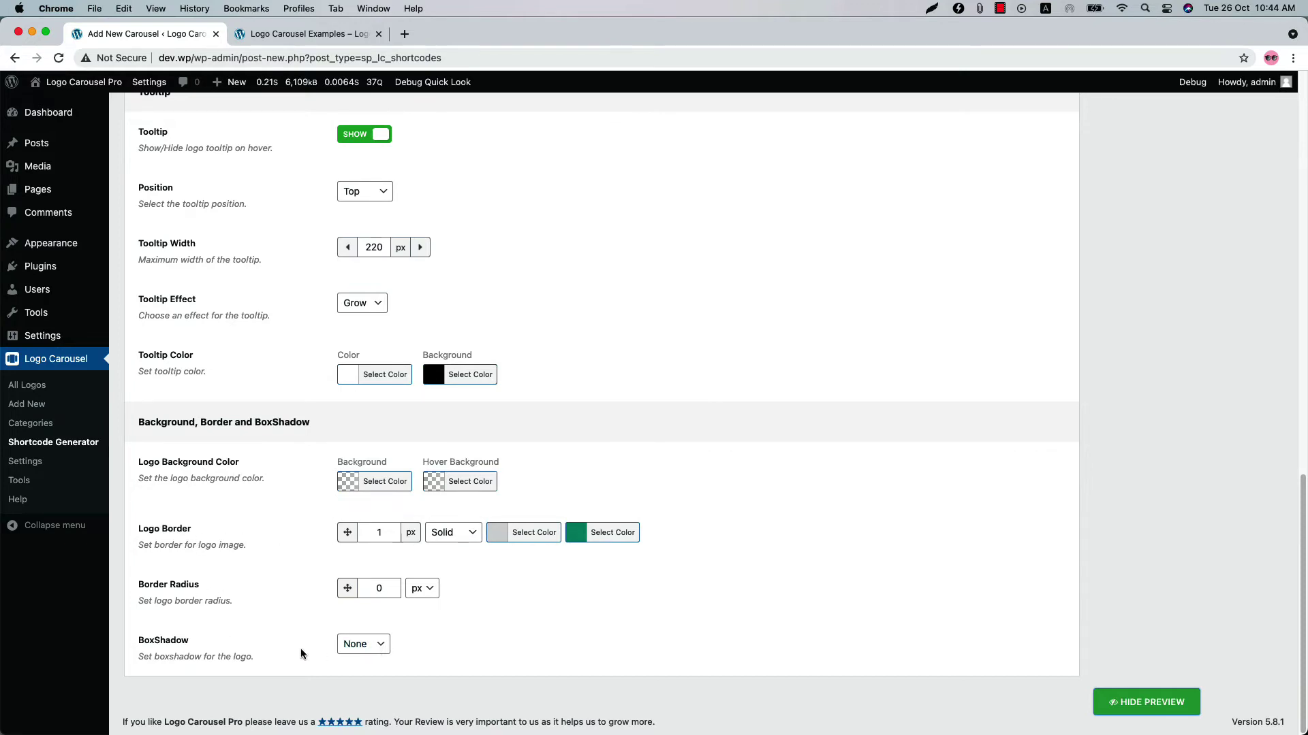
click(368, 646)
click(373, 660)
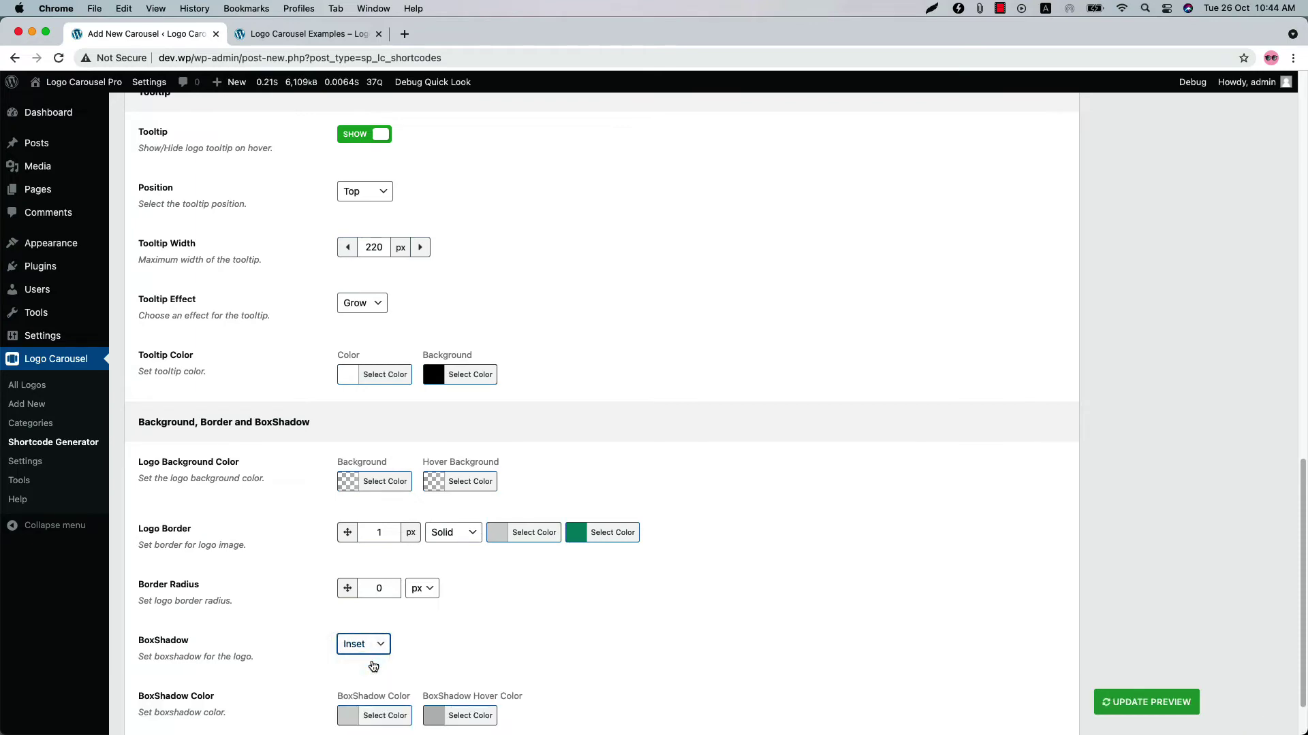
scroll(315, 651, down, 2)
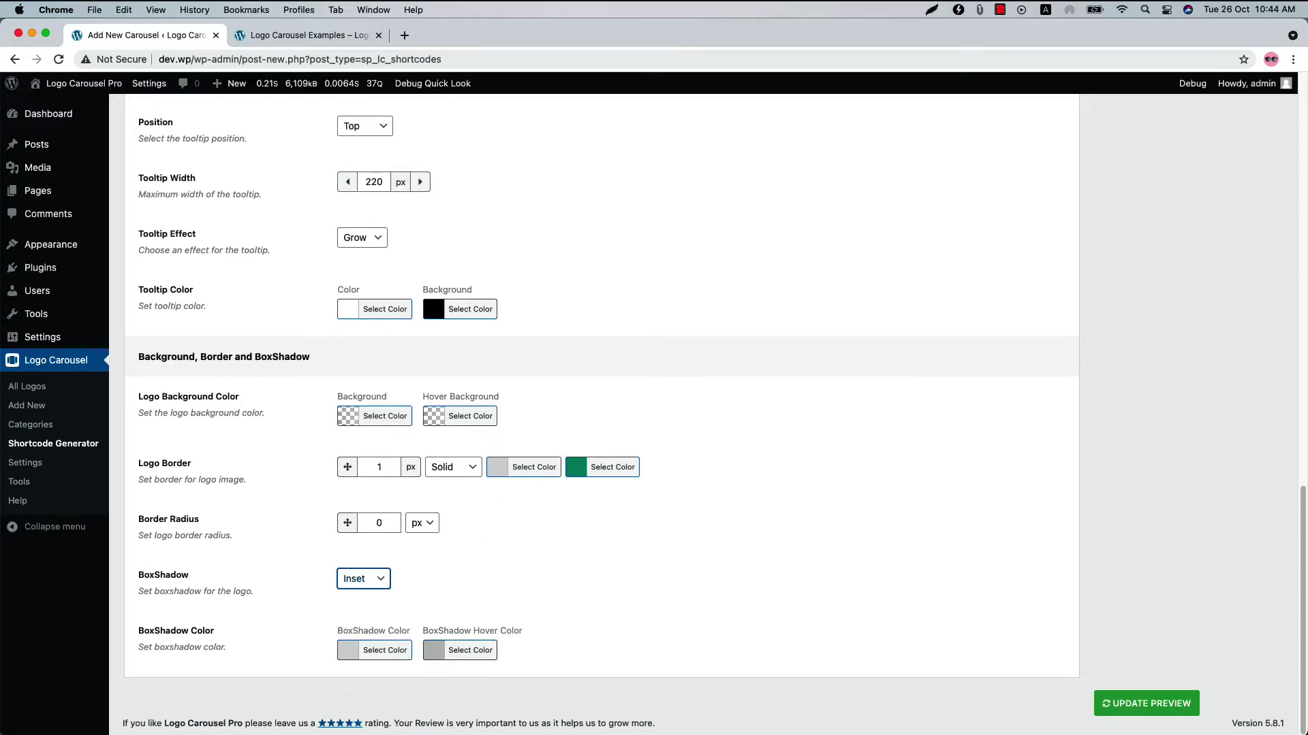
click(1123, 708)
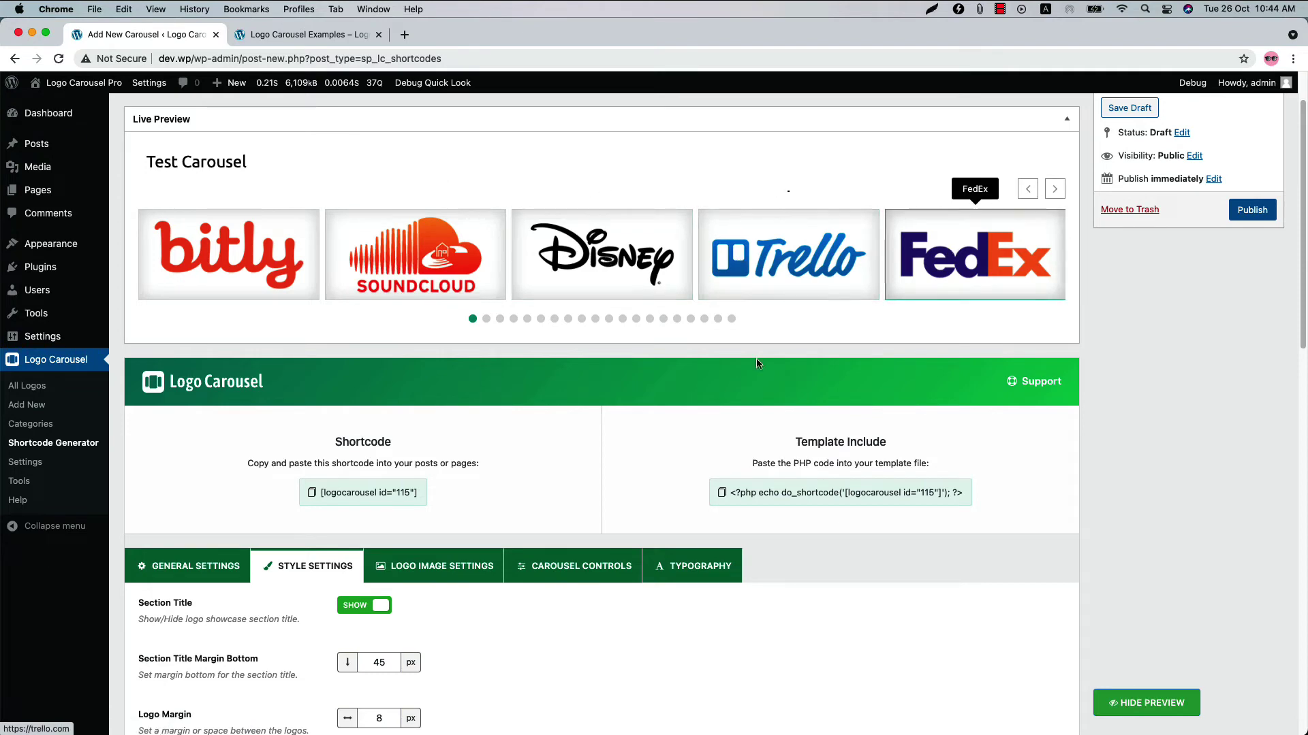
- Set the logo box shadow back to None
scroll(397, 586, down, 15)
click(343, 578)
click(341, 560)
scroll(369, 565, up, 8)
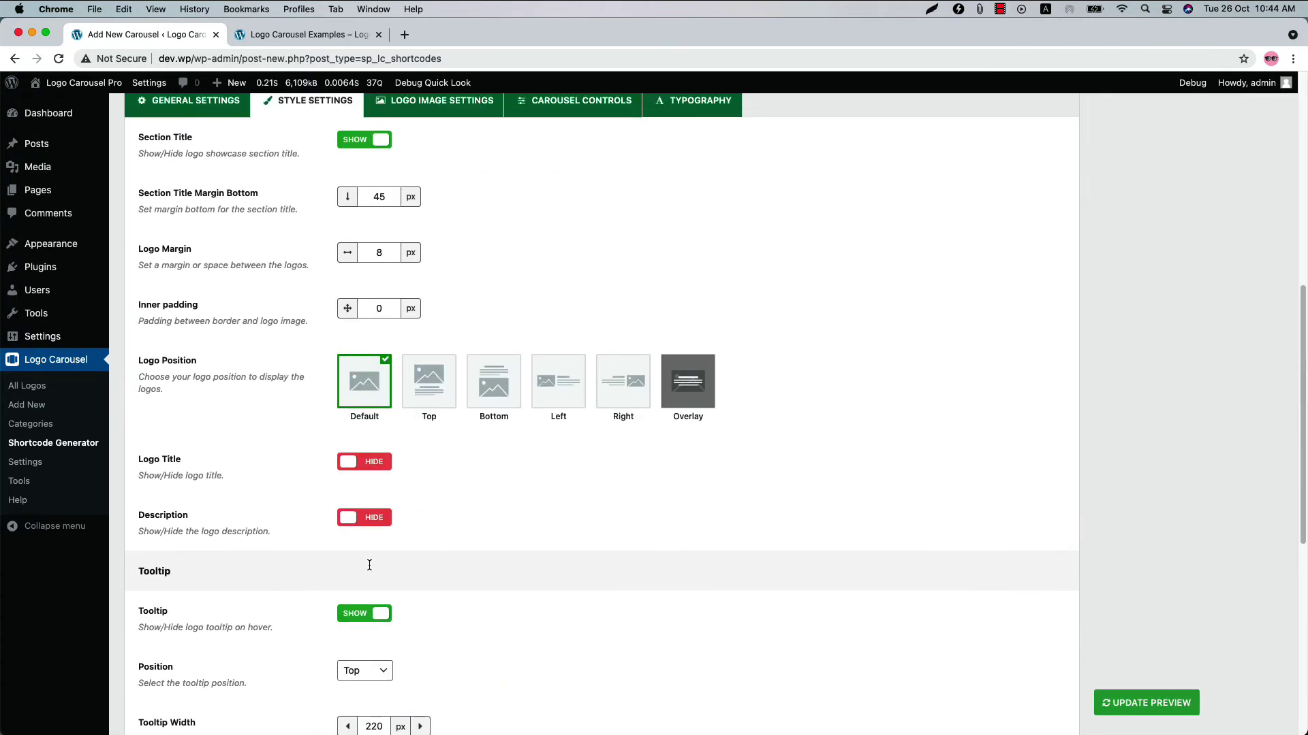
scroll(369, 566, up, 6)
- In Logo Image Settings, try a custom image size, then restore the original uploaded size
click(435, 537)
scroll(431, 582, down, 5)
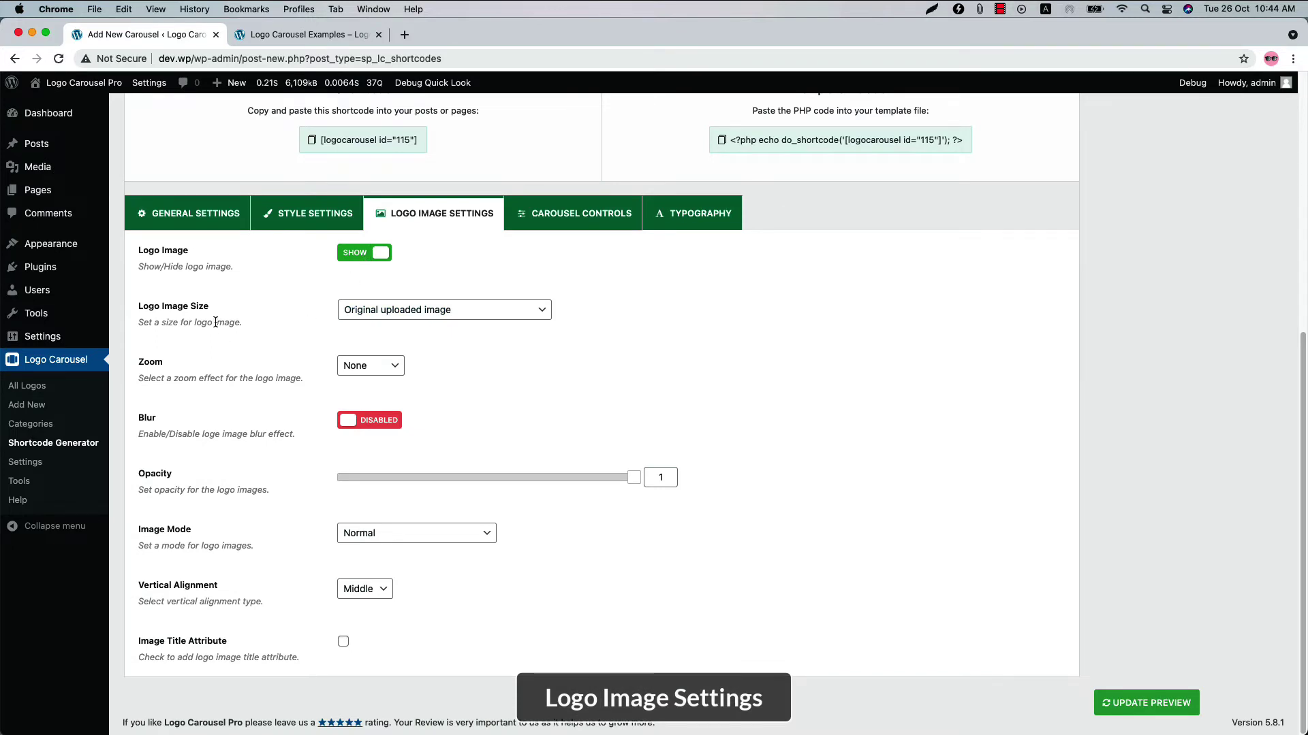
click(402, 310)
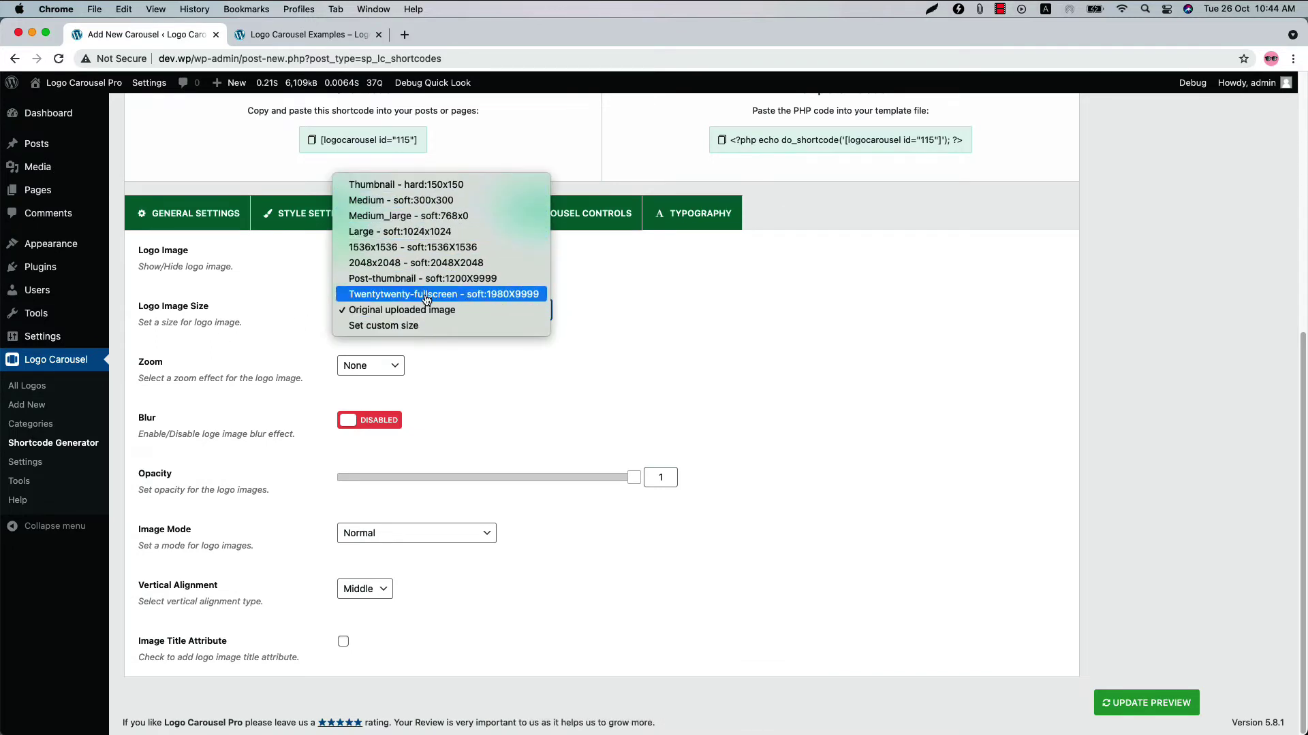
click(420, 330)
click(399, 310)
click(399, 294)
- Preview the Zoom In effect on the logos, then reset zoom to None
click(368, 366)
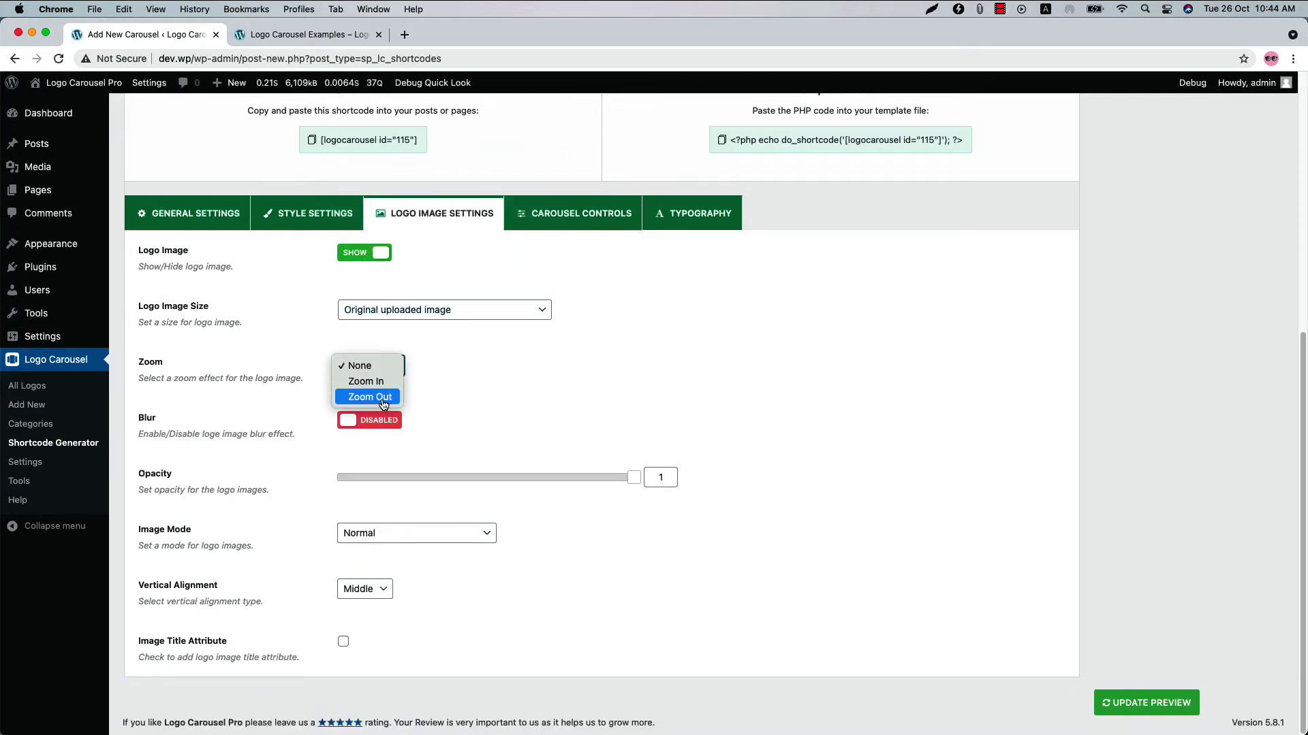
click(380, 388)
click(1105, 697)
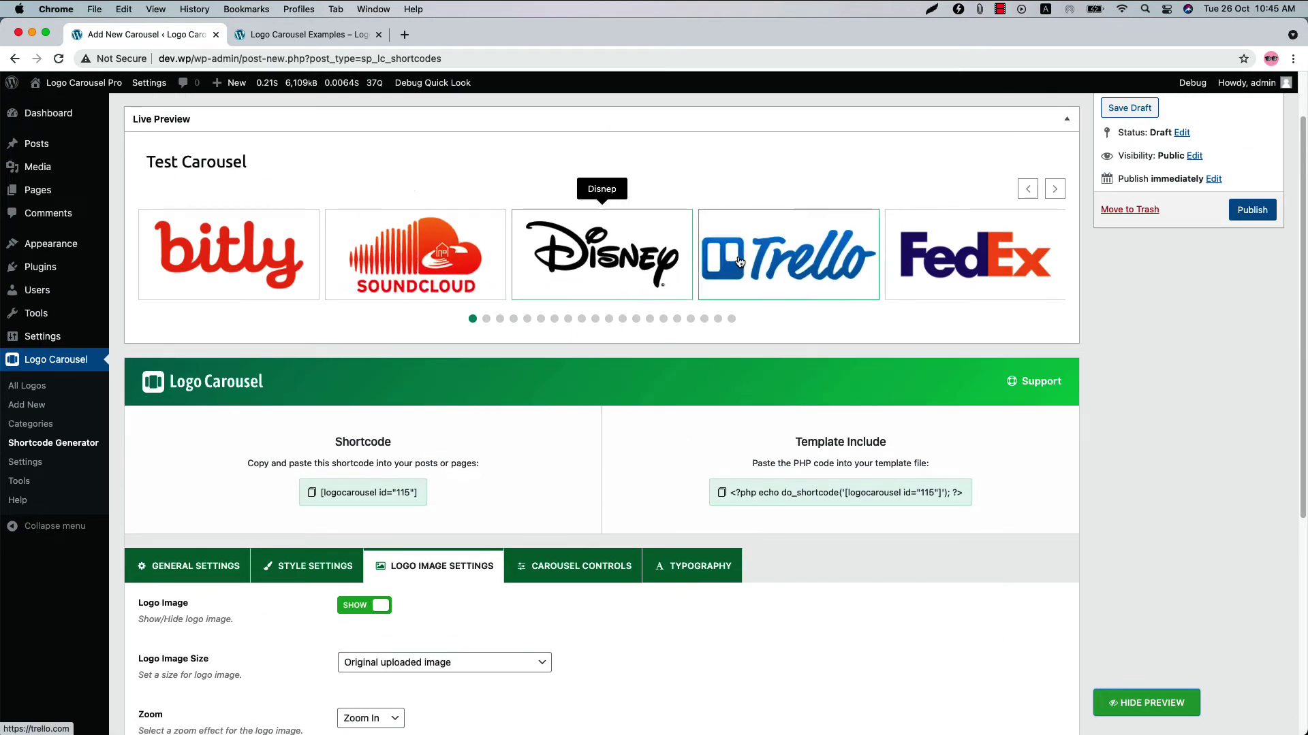
scroll(543, 435, down, 5)
click(362, 366)
click(365, 352)
- Preview the logo blur effect enabled, then disable blur again
click(373, 424)
click(1144, 703)
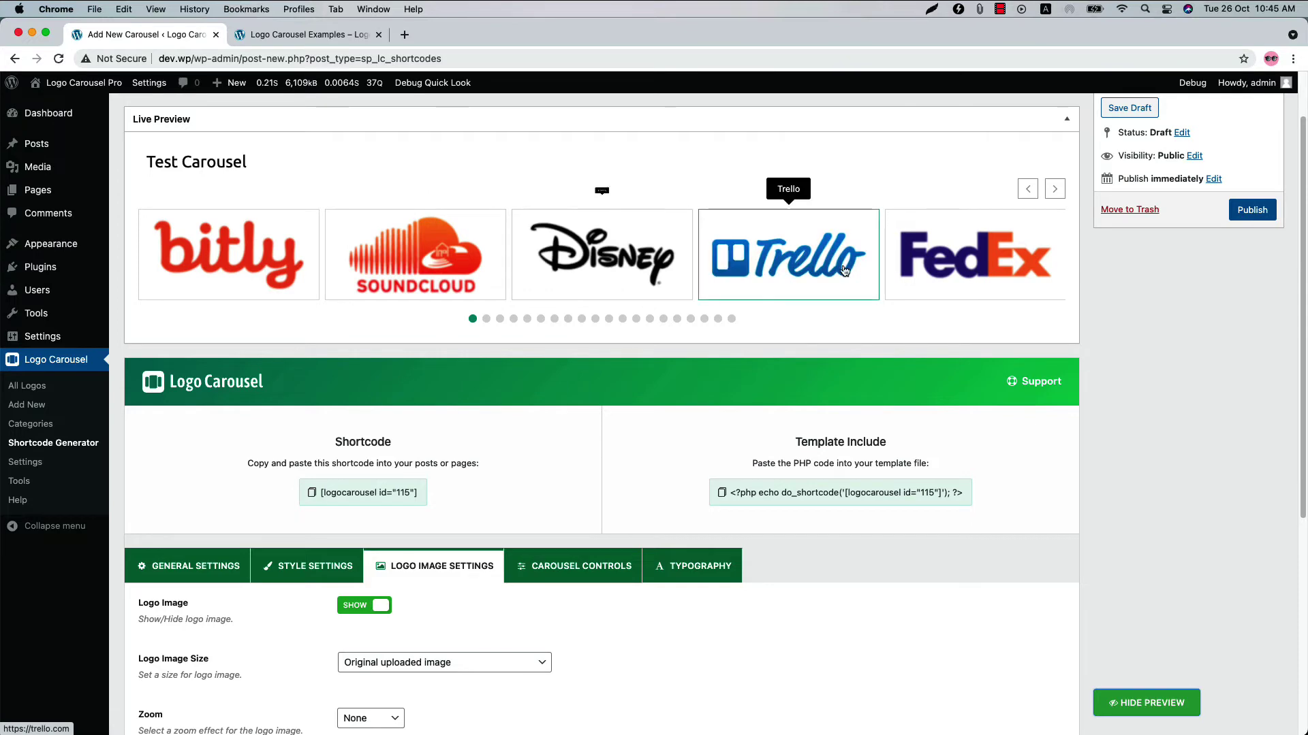
scroll(414, 578, down, 4)
scroll(414, 577, down, 1)
click(365, 421)
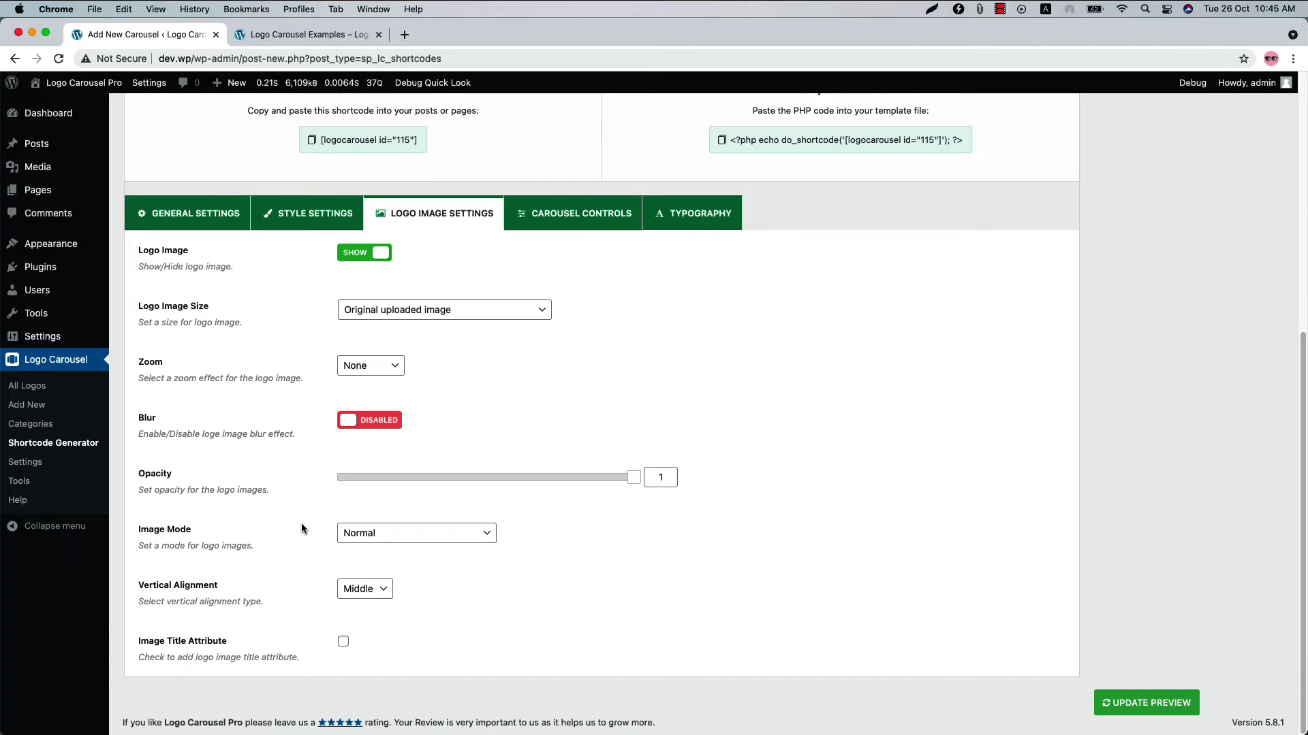
- Preview grayscale logos that turn normal on hover, then reset image mode to Normal
click(344, 534)
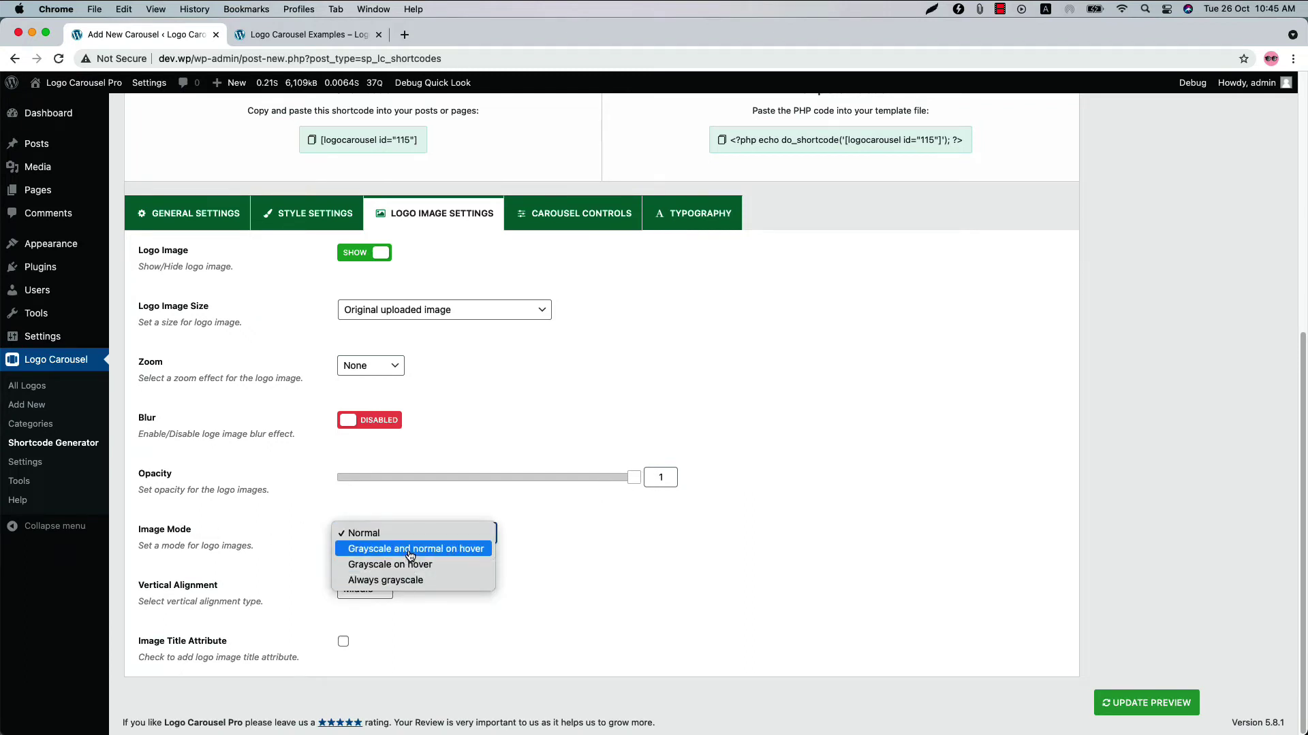
click(411, 549)
click(1136, 703)
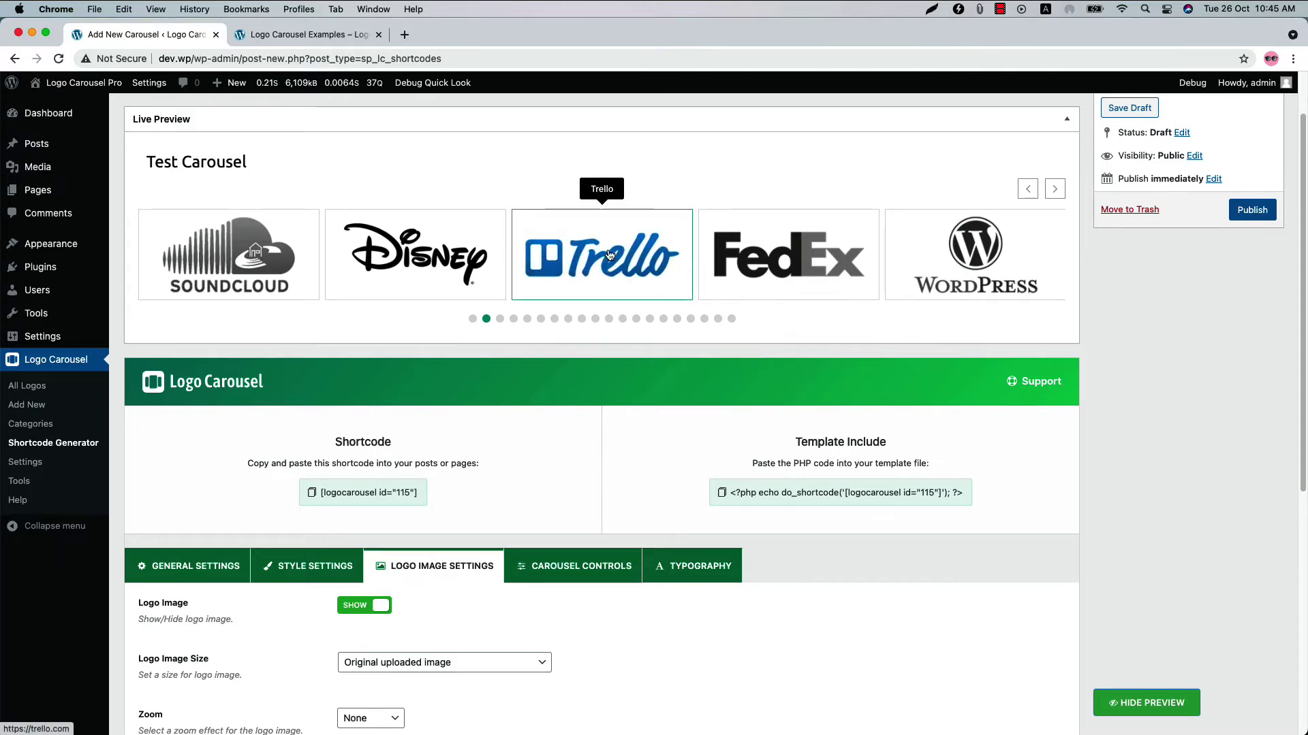
scroll(418, 507, down, 5)
click(409, 461)
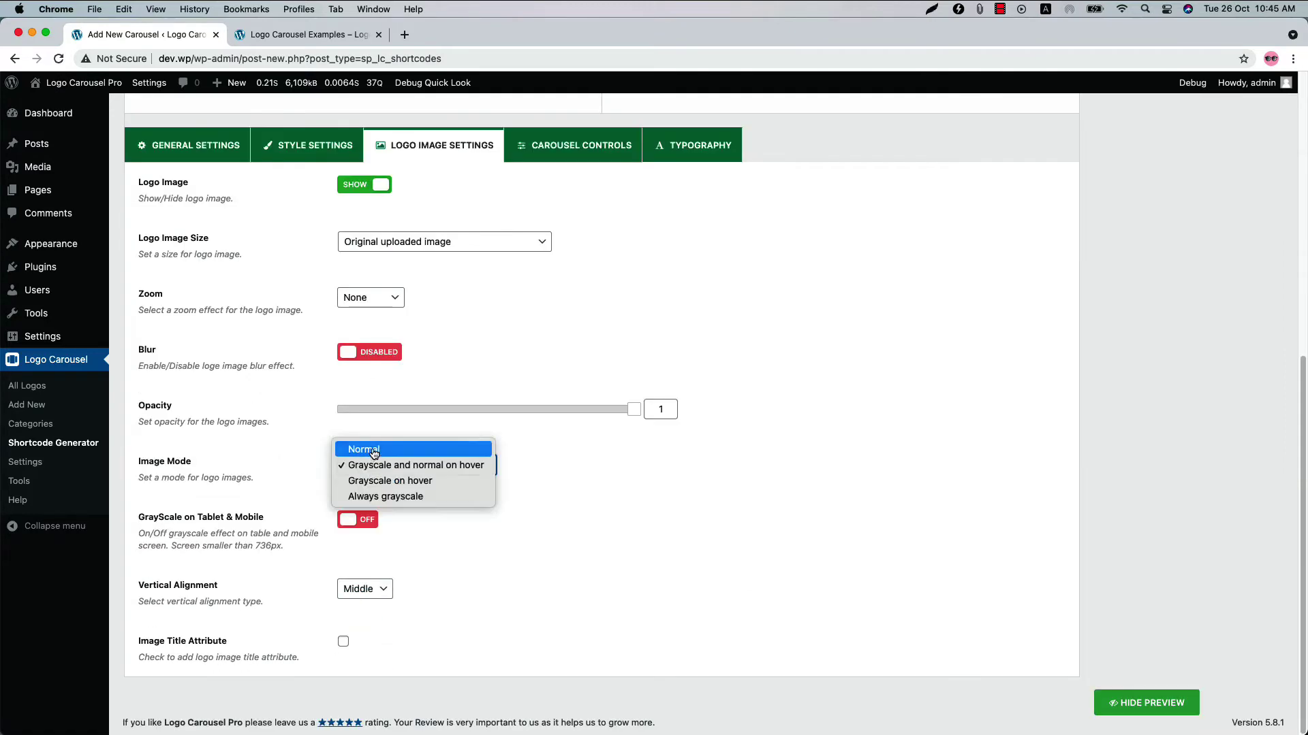
click(365, 448)
- Keep Middle vertical alignment, toggle the image title attribute on and off, then open Carousel Controls
click(368, 590)
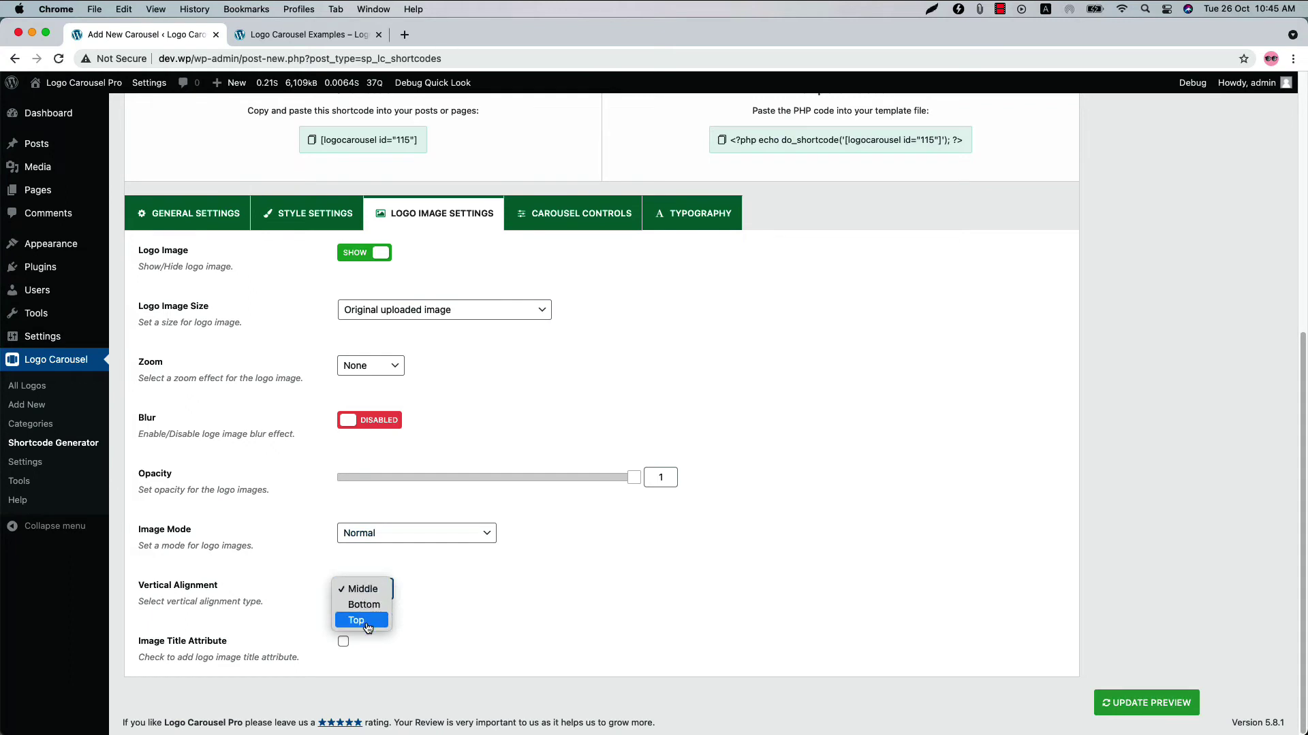
click(349, 666)
click(343, 643)
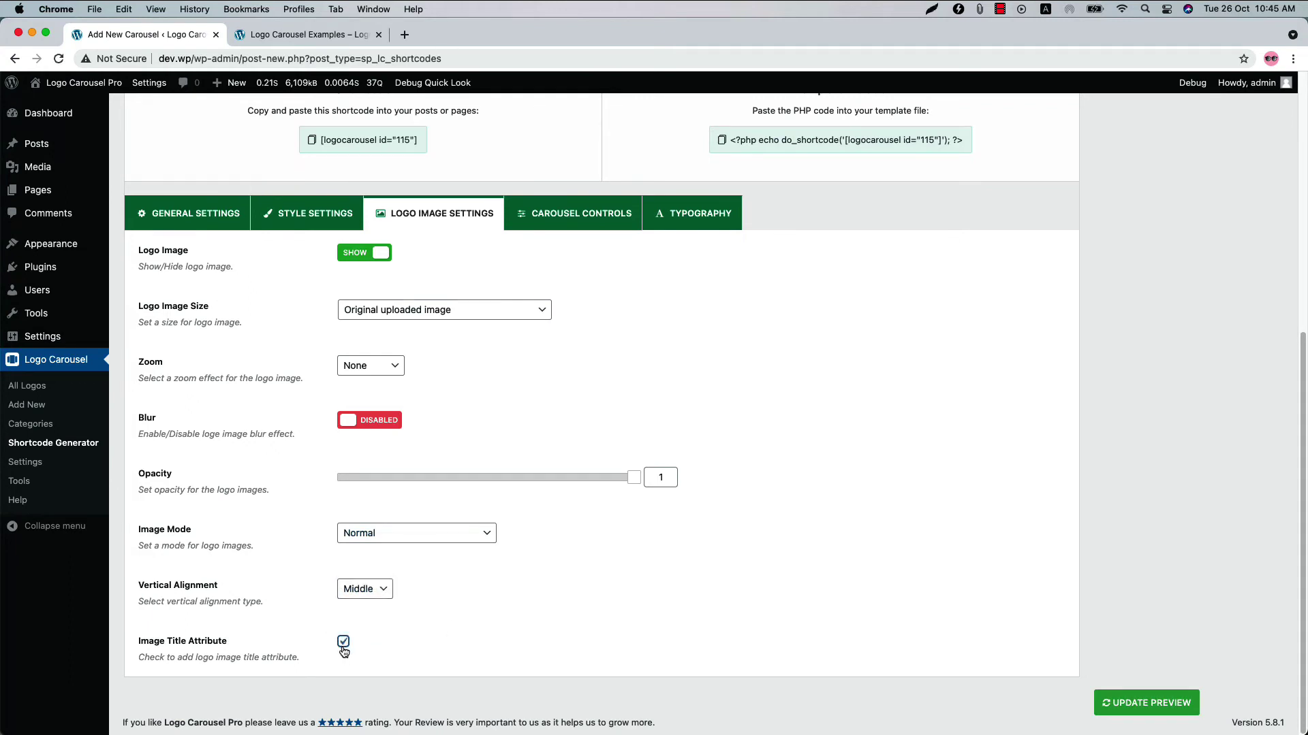
click(343, 643)
click(552, 219)
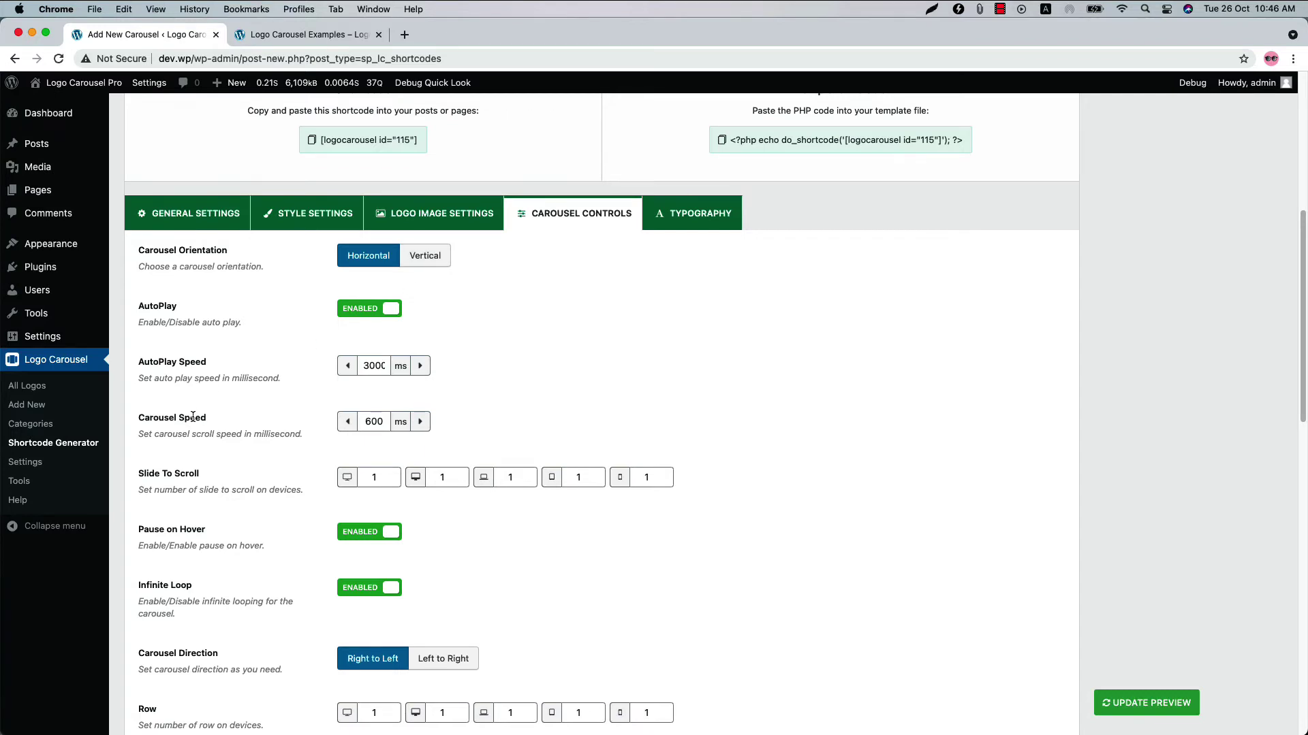
- Set the large-screen Row value to 2, refresh the preview, and advance the carousel twice
scroll(204, 544, down, 3)
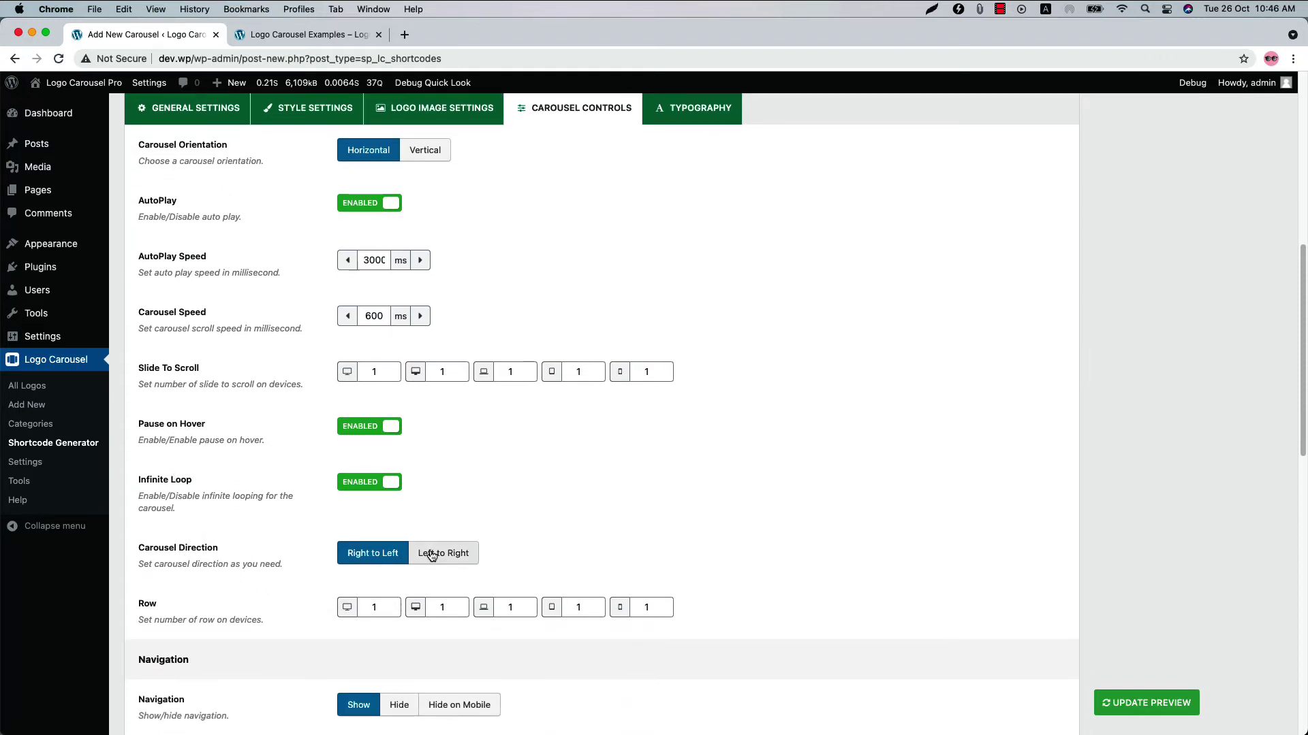
click(396, 605)
click(1125, 709)
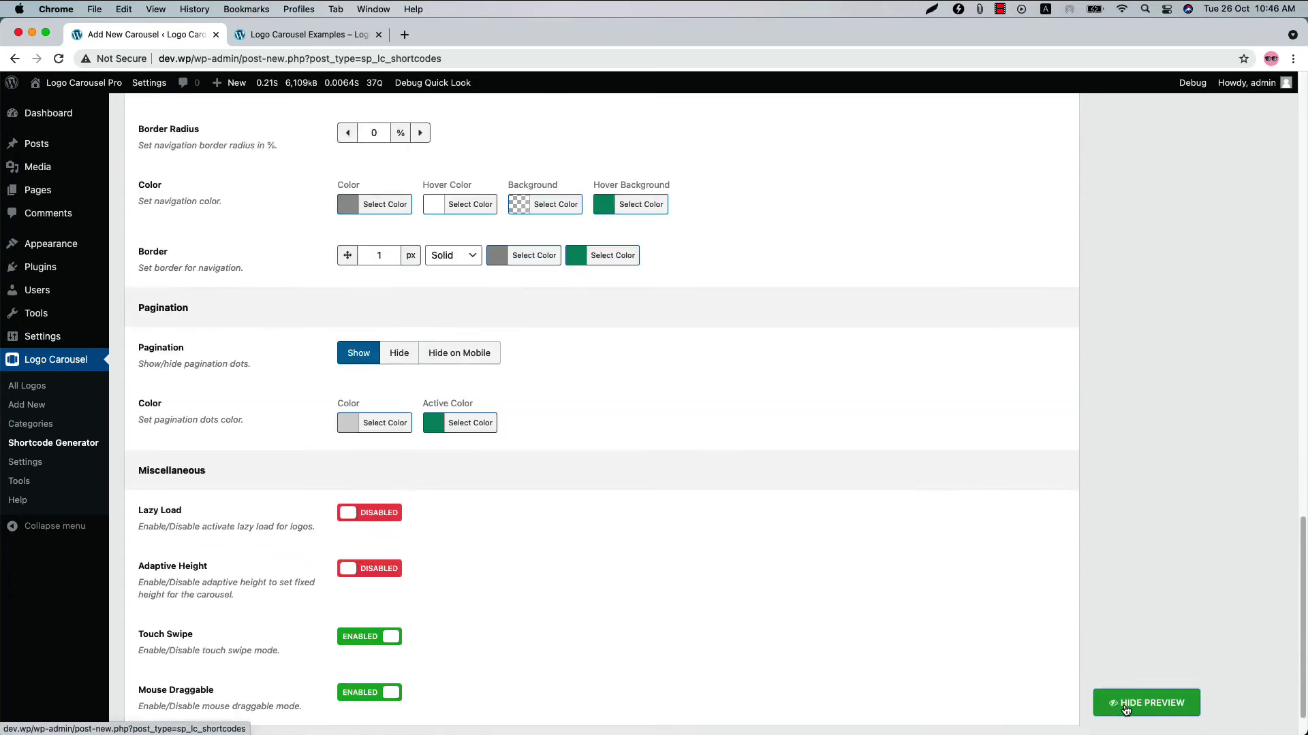
click(1054, 190)
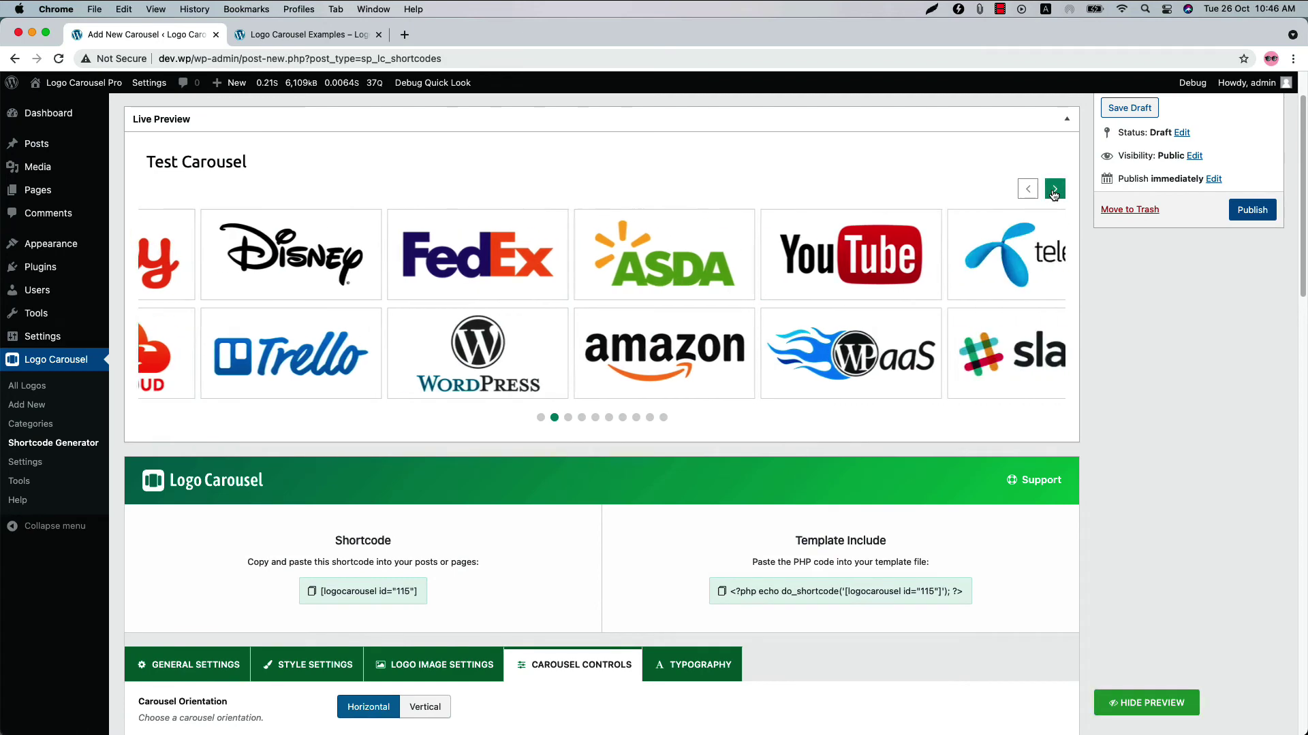
click(1054, 193)
scroll(575, 588, down, 20)
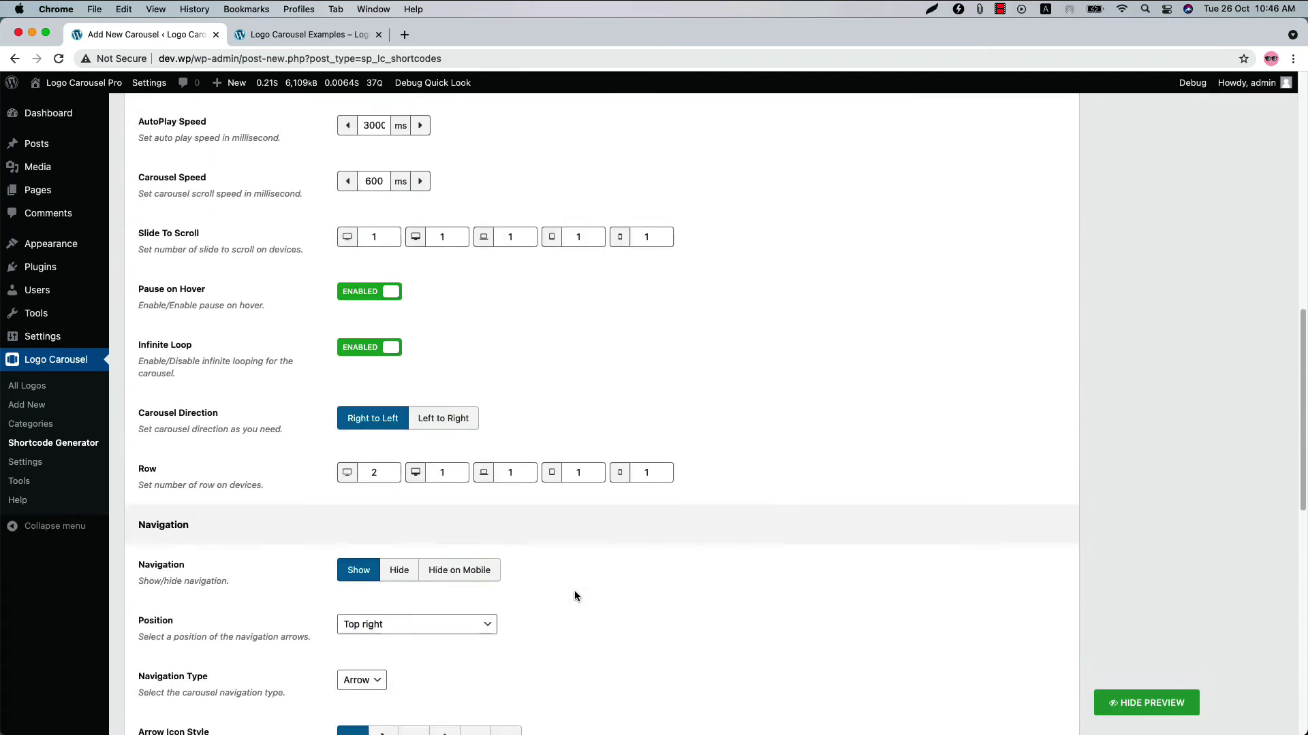
scroll(574, 596, down, 10)
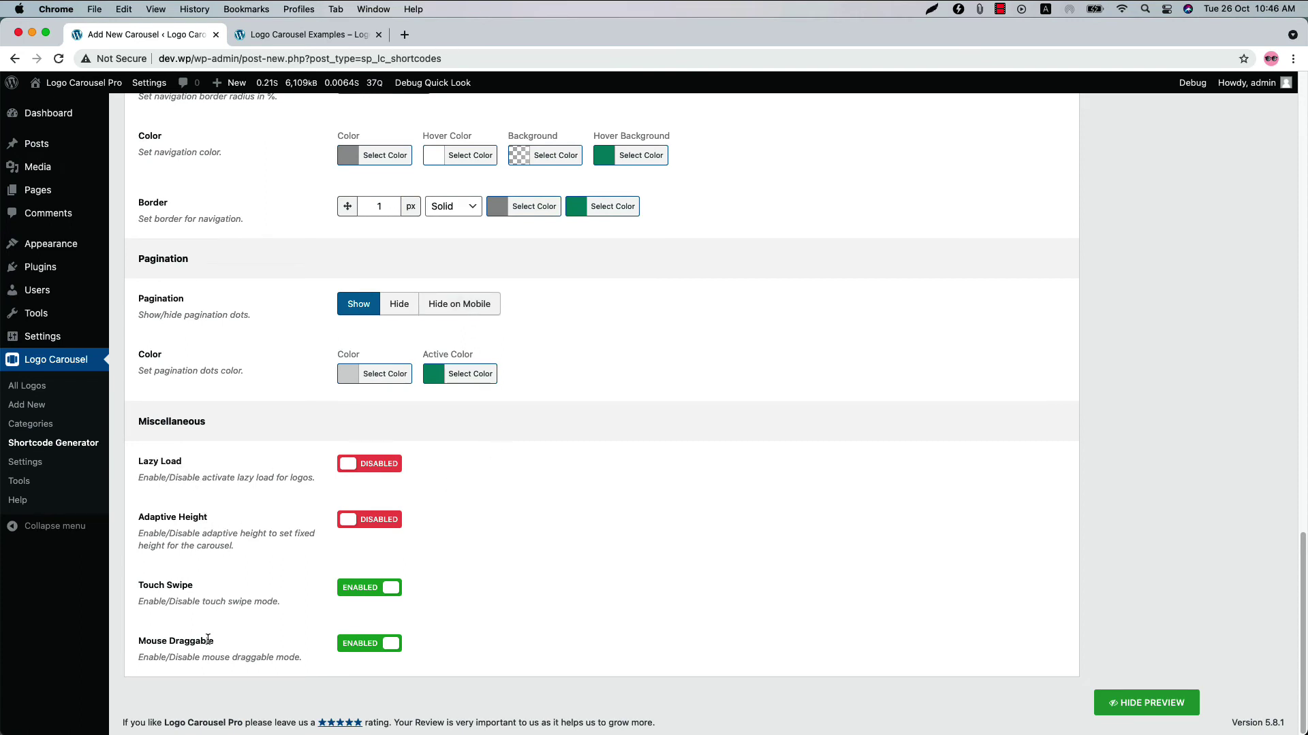
scroll(213, 642, up, 20)
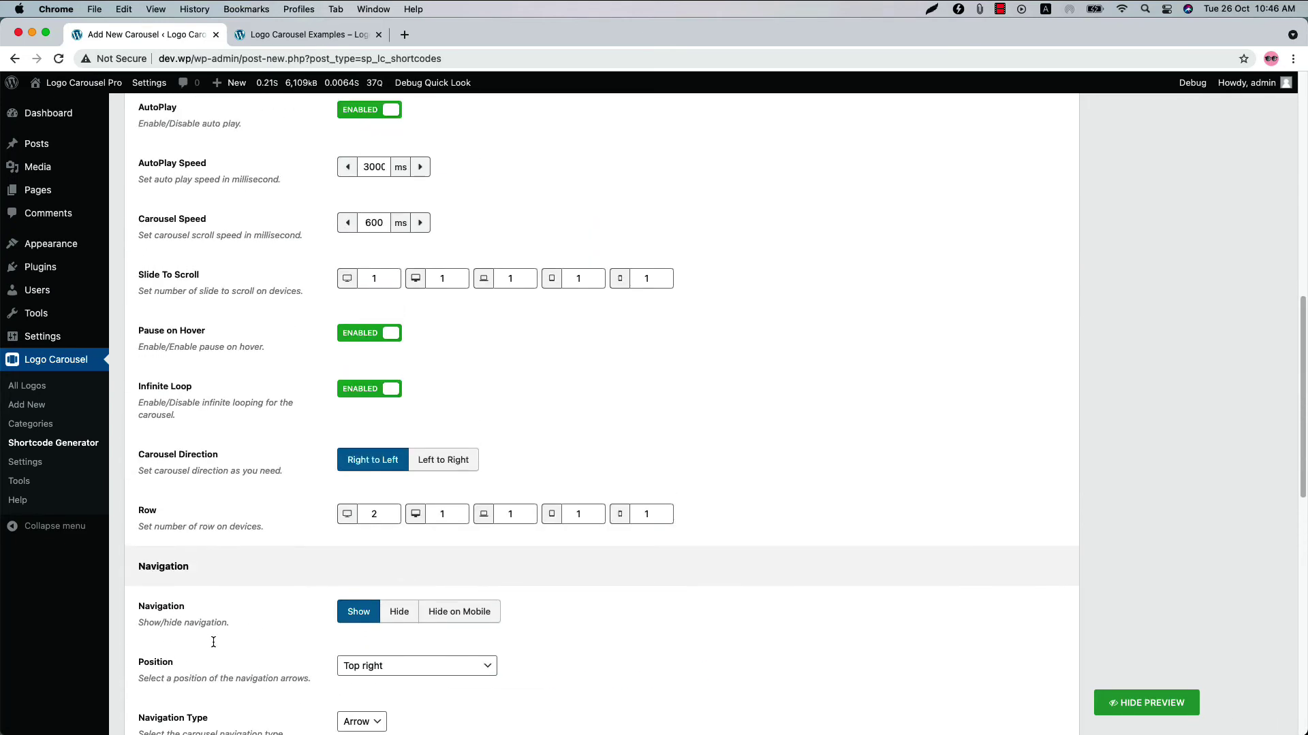
- Review the Logo Title Font typography options, then switch the layout preset to Grid
click(690, 449)
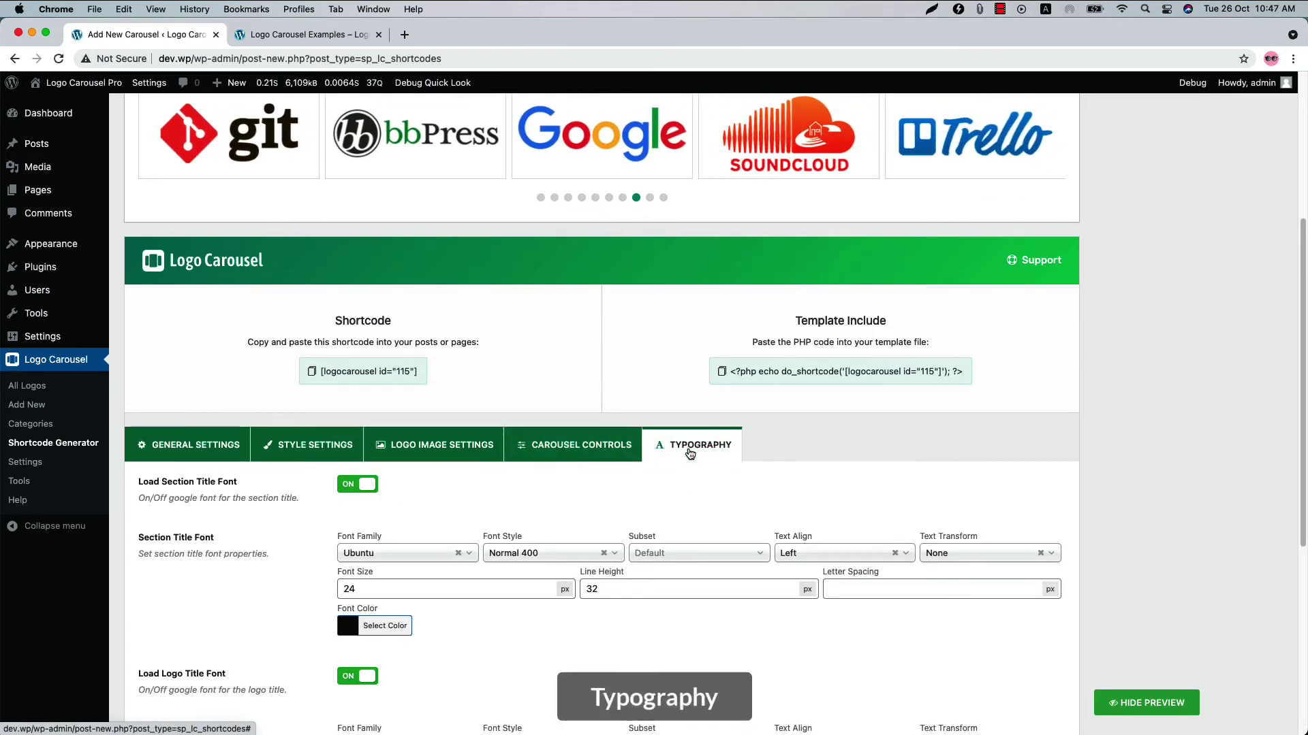
scroll(705, 523, down, 2)
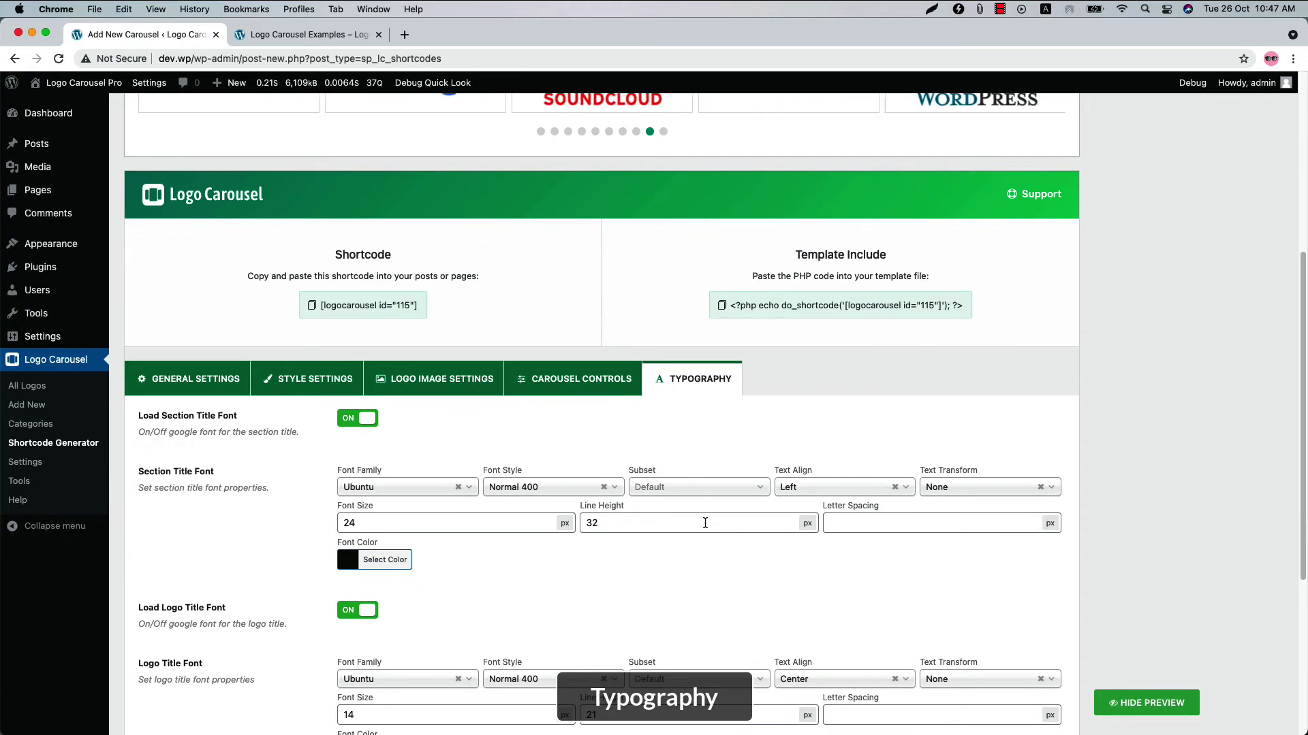
scroll(704, 523, down, 2)
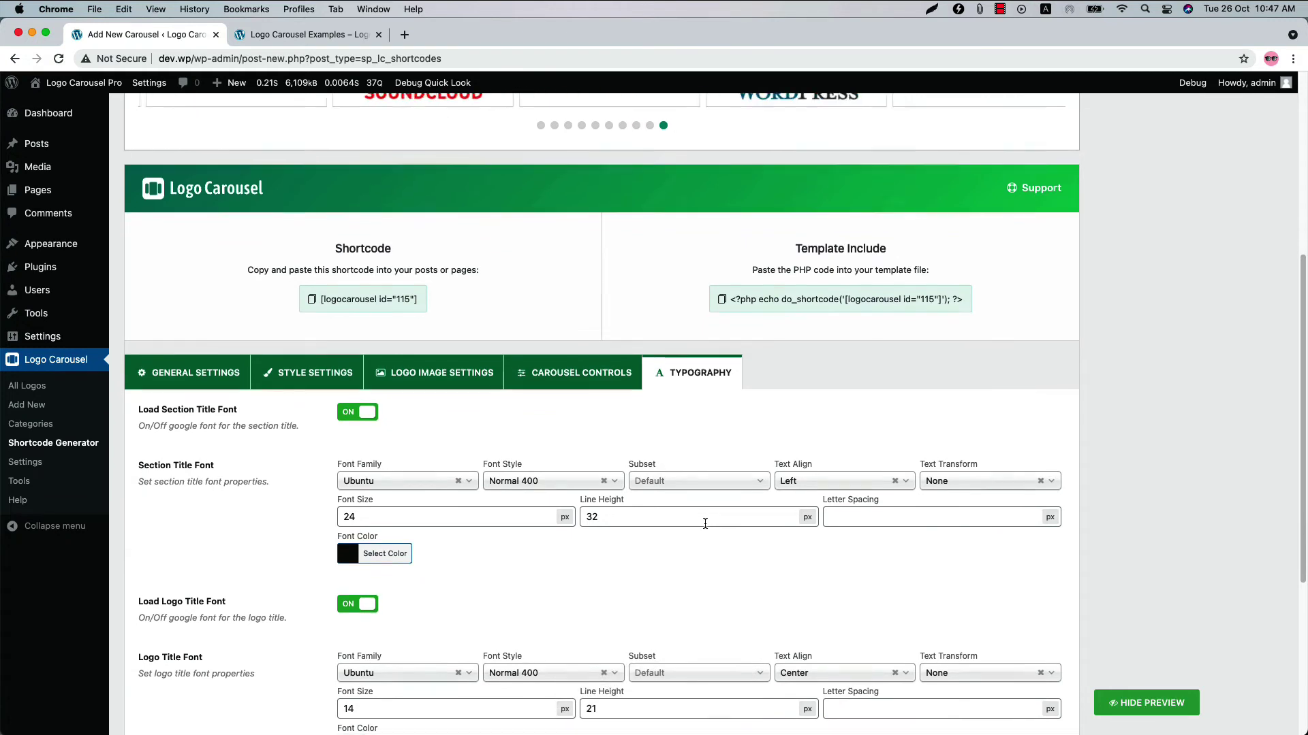
scroll(704, 526, down, 5)
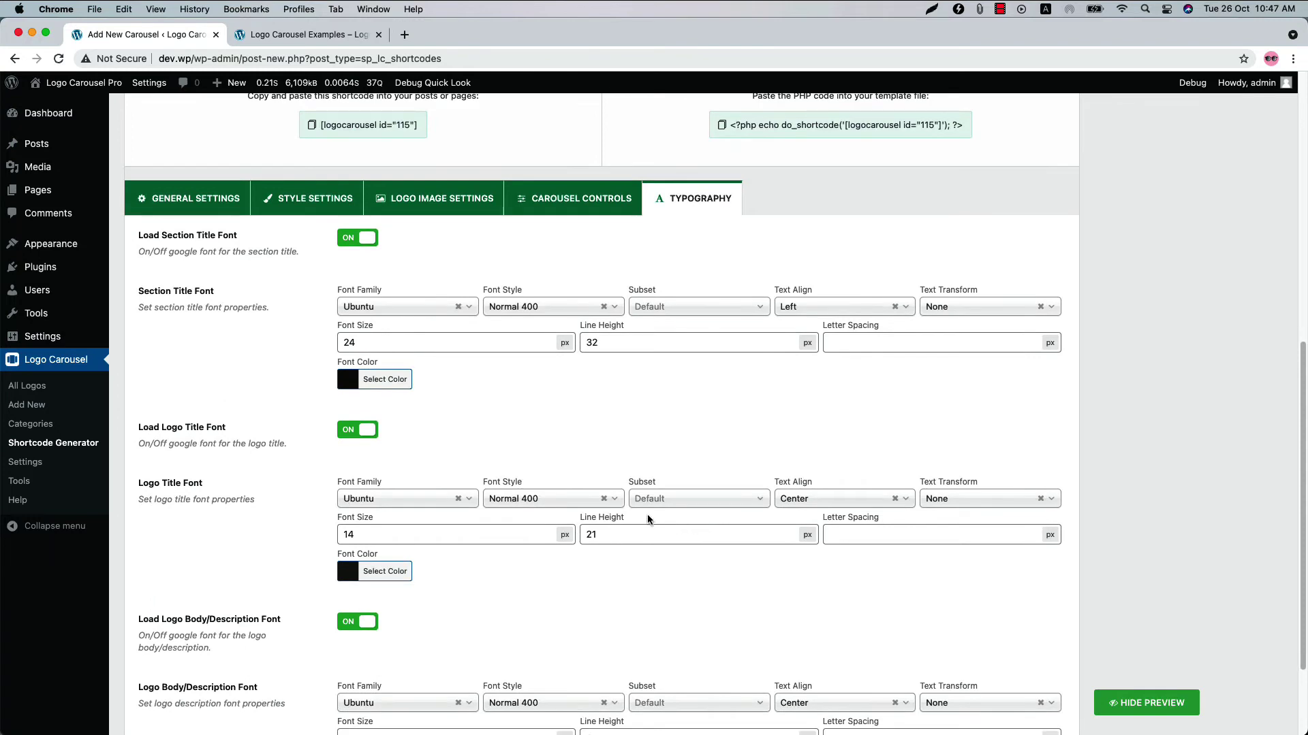
click(399, 499)
click(554, 499)
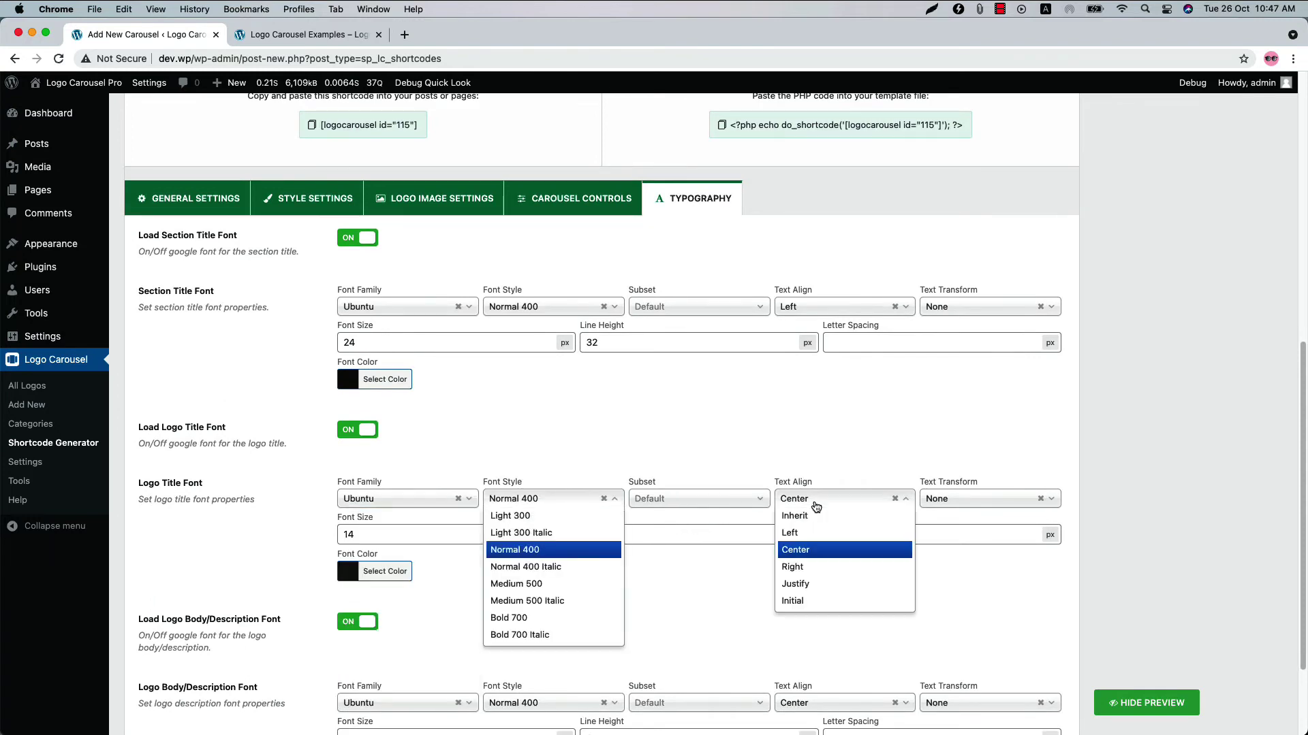
click(815, 506)
click(409, 545)
click(401, 573)
click(405, 576)
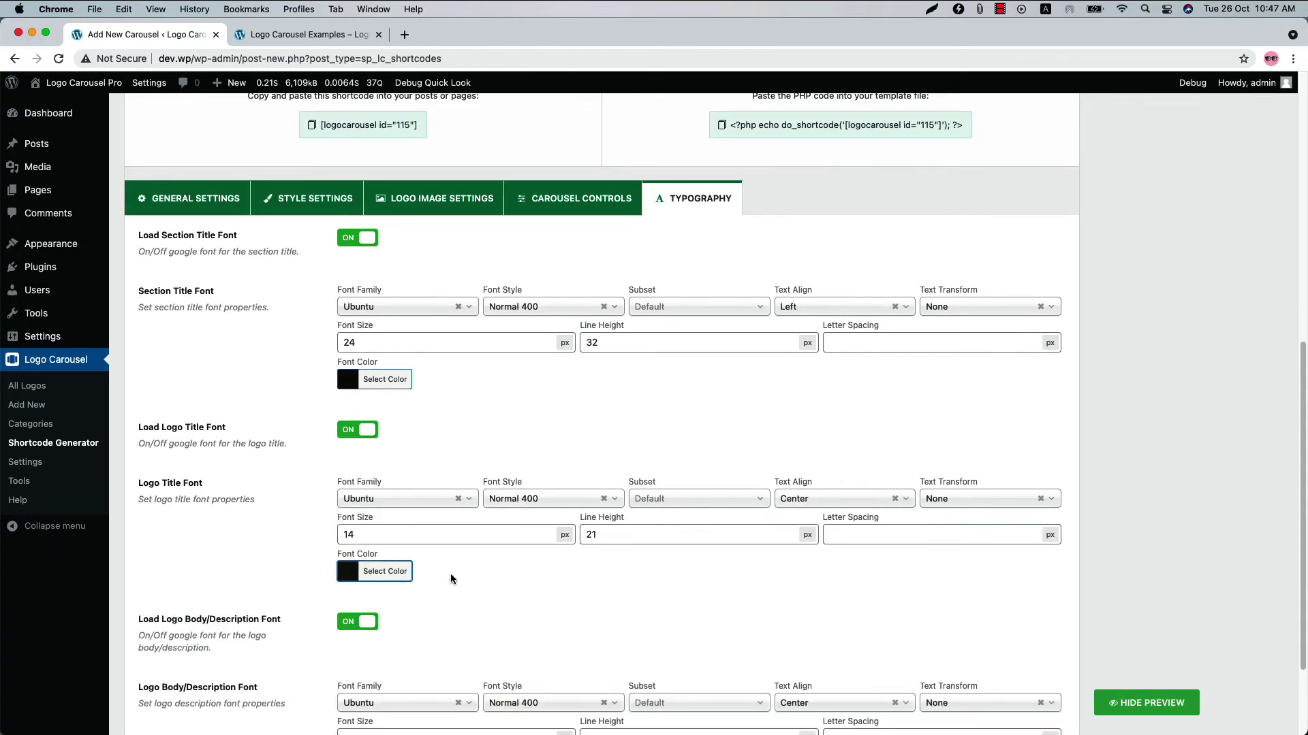
click(188, 198)
click(446, 256)
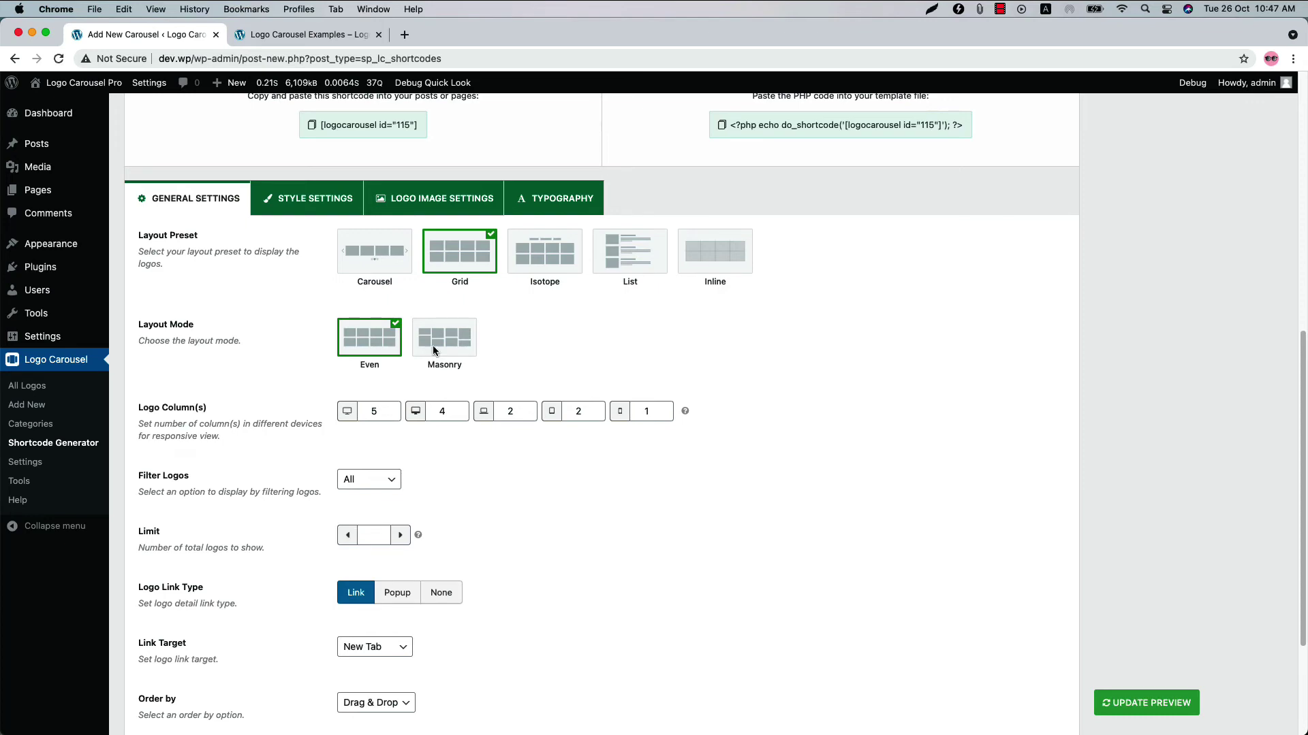
- Set Pagination to SHOW in Style Settings and preview the 5-column, 15-logo paged grid
click(309, 201)
scroll(419, 534, down, 10)
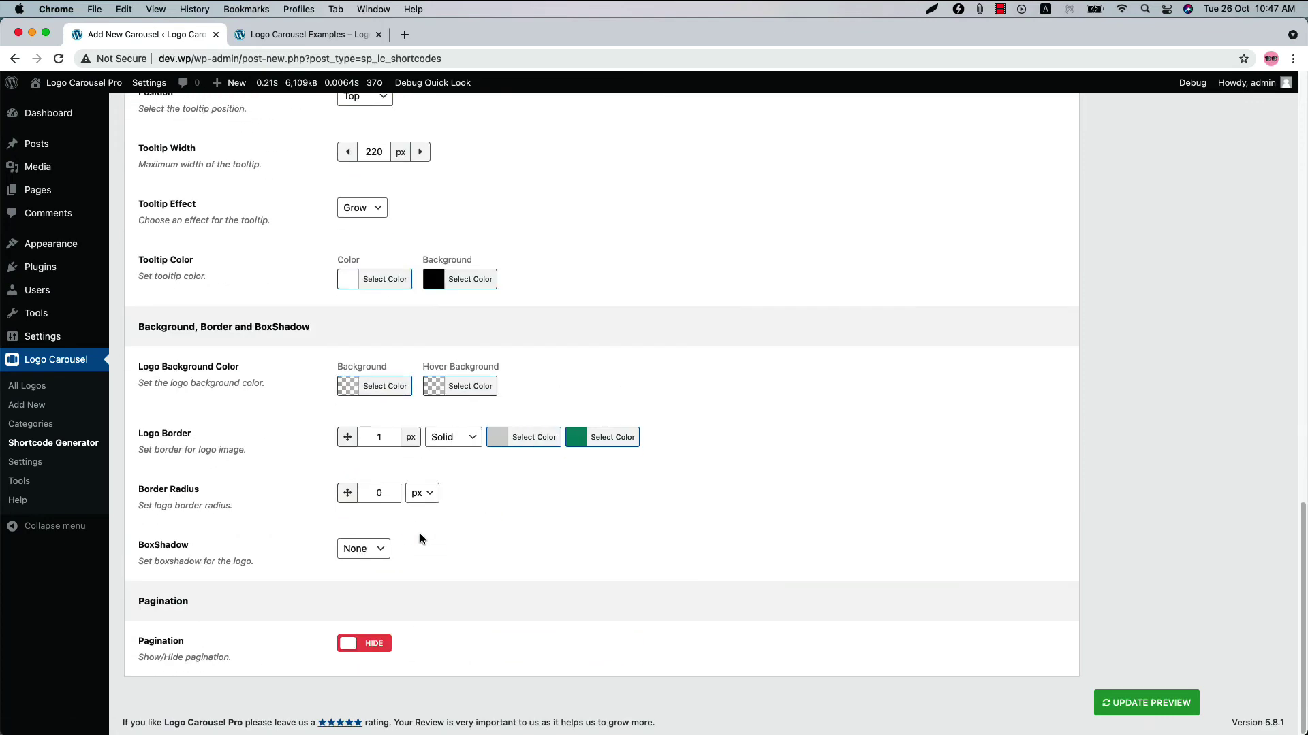
click(359, 644)
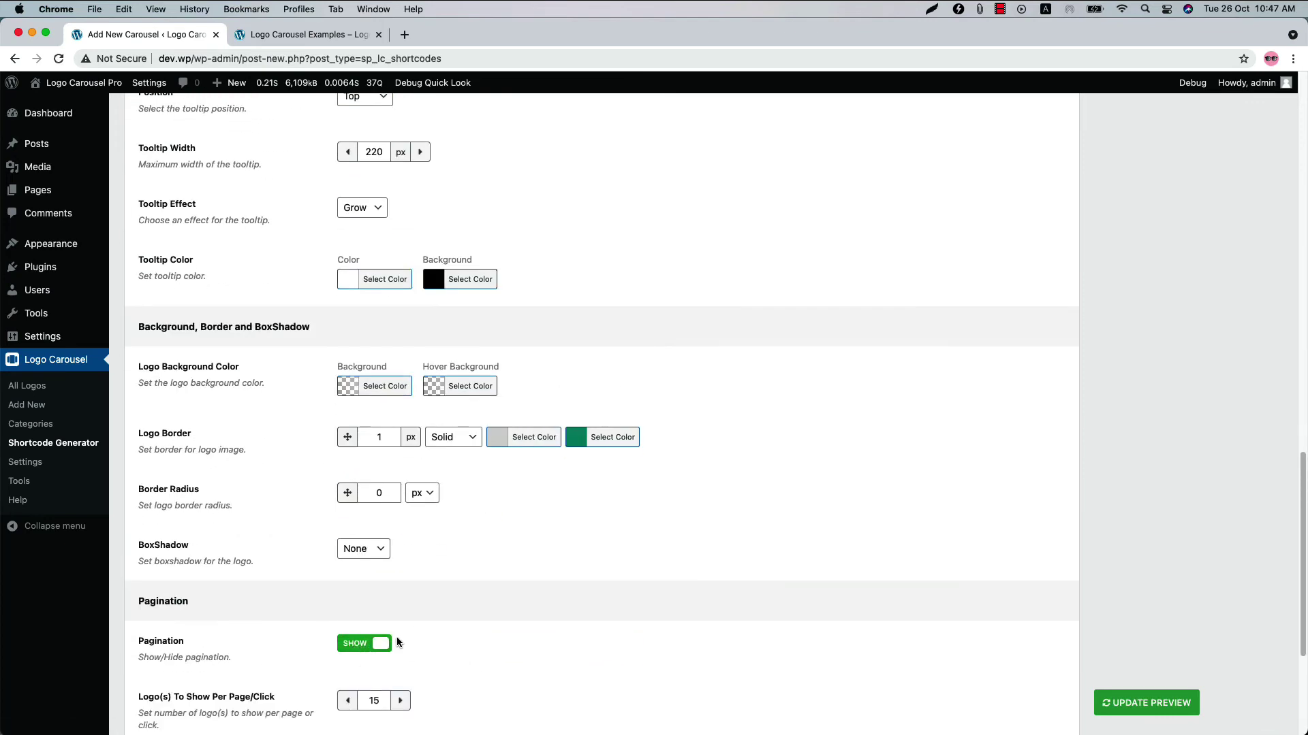
scroll(409, 637, down, 5)
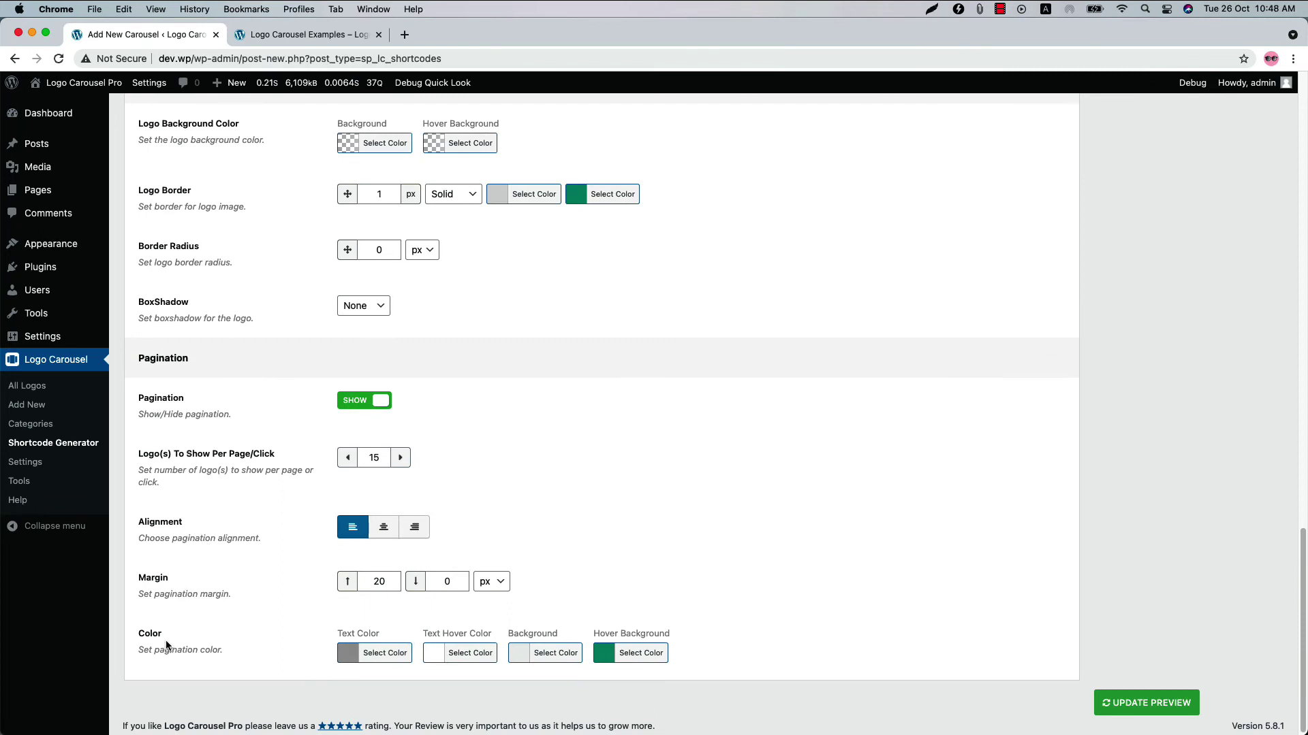
click(1121, 709)
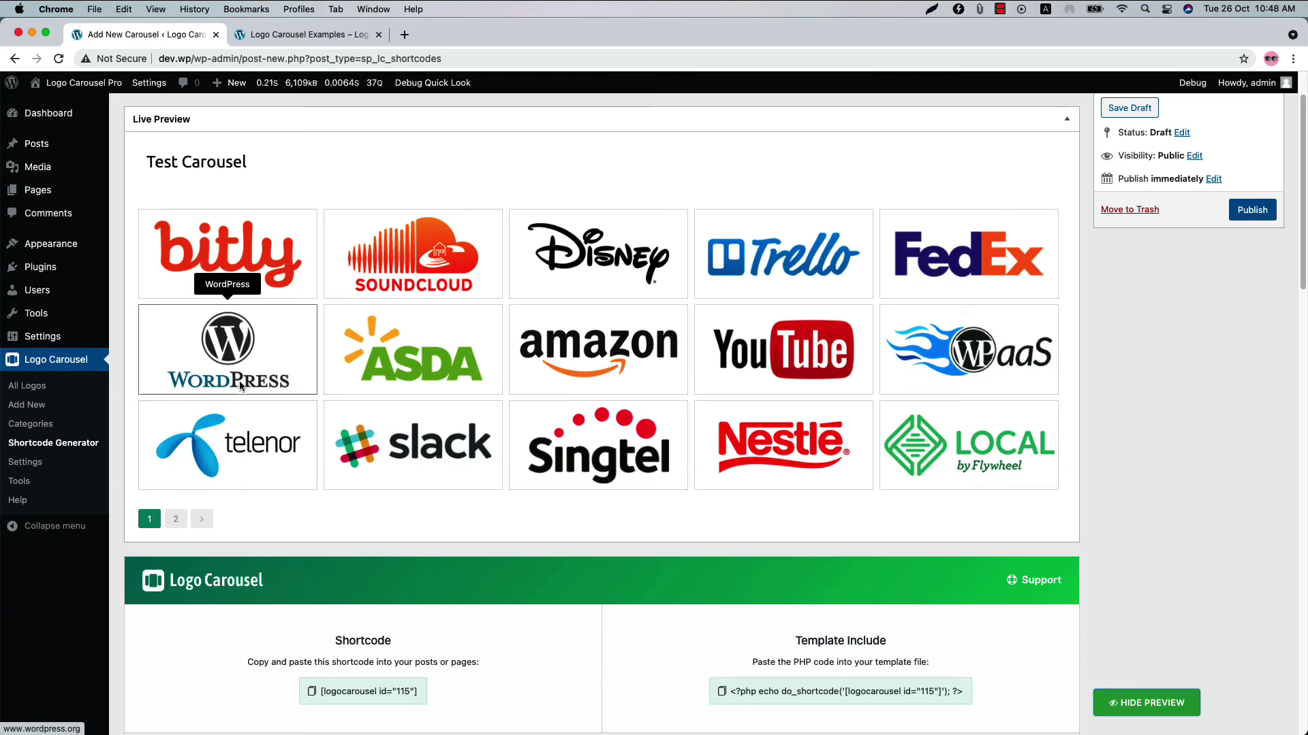
scroll(413, 354, down, 5)
- Set the layout preset to Isotope with the Opacity filter style and refresh the preview
click(204, 488)
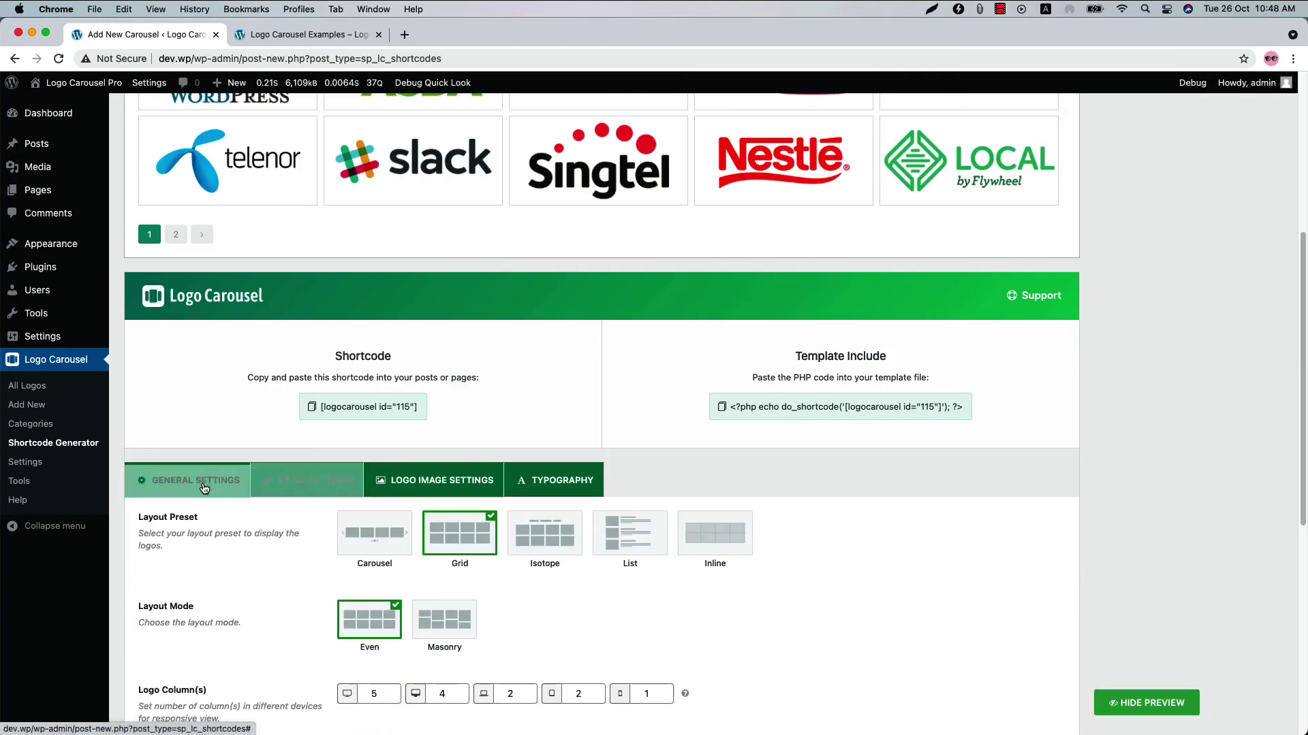
click(544, 534)
scroll(547, 532, down, 2)
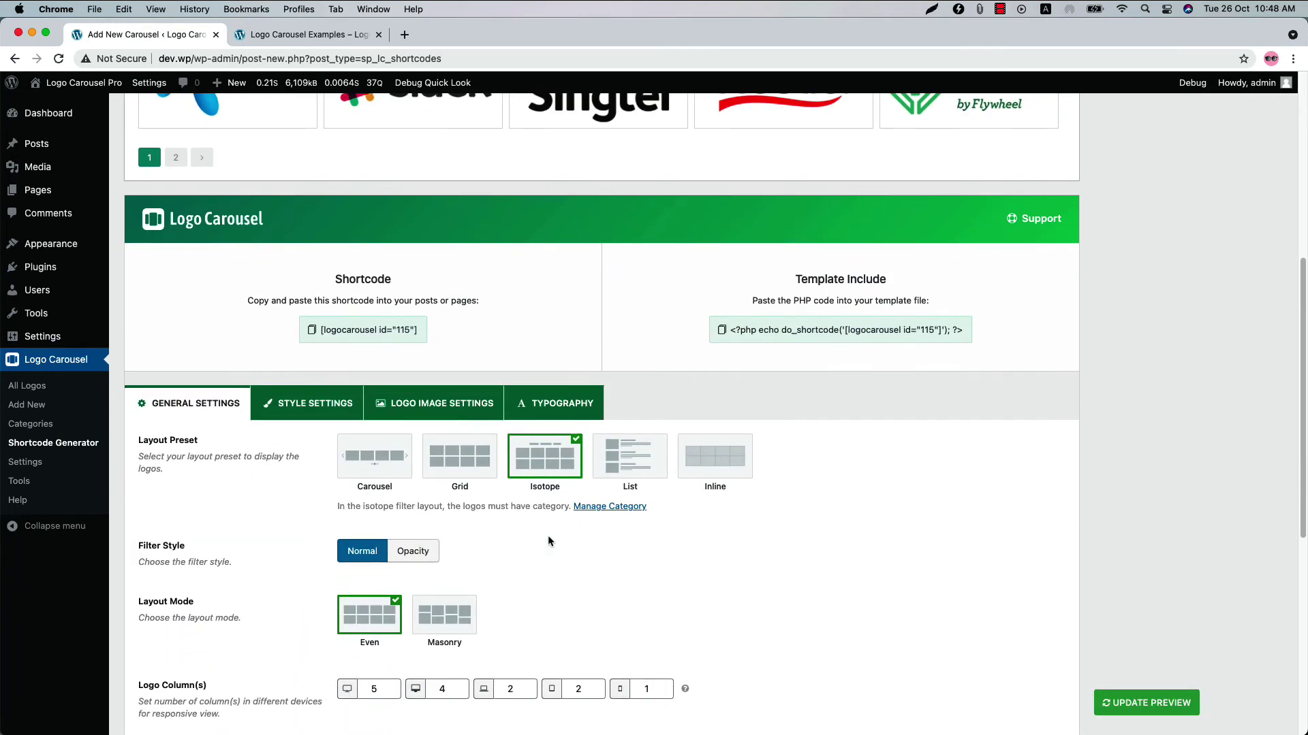
scroll(547, 538, down, 2)
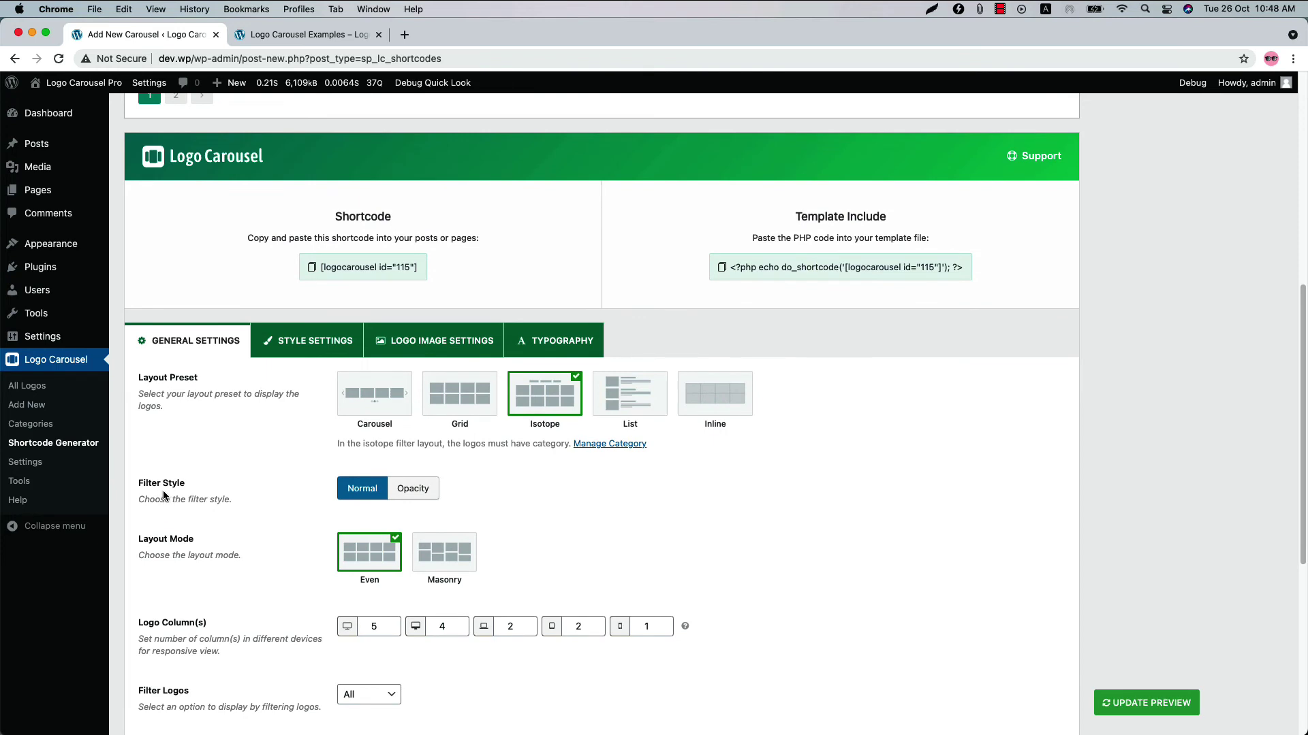
click(412, 490)
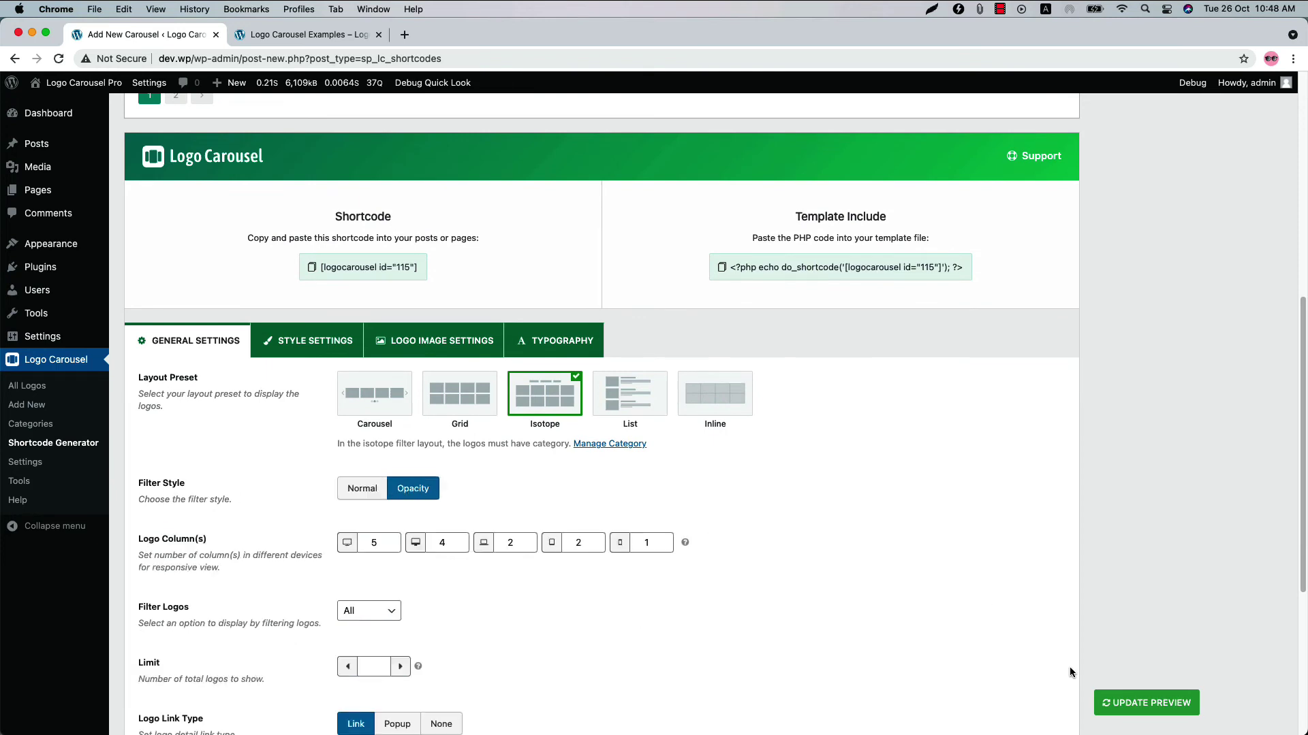
click(1112, 696)
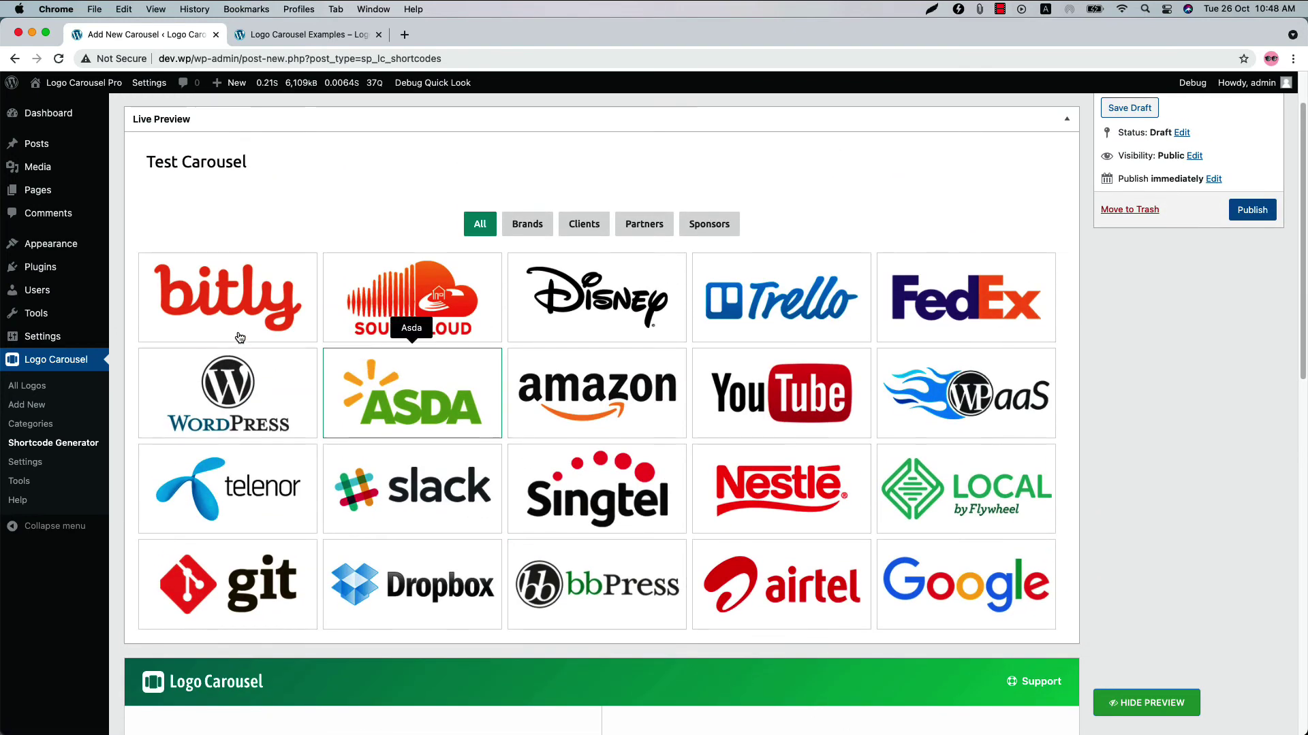
- Try the Brands, Clients, Partners, Sponsors and All filters in the preview
click(527, 224)
click(584, 224)
click(643, 224)
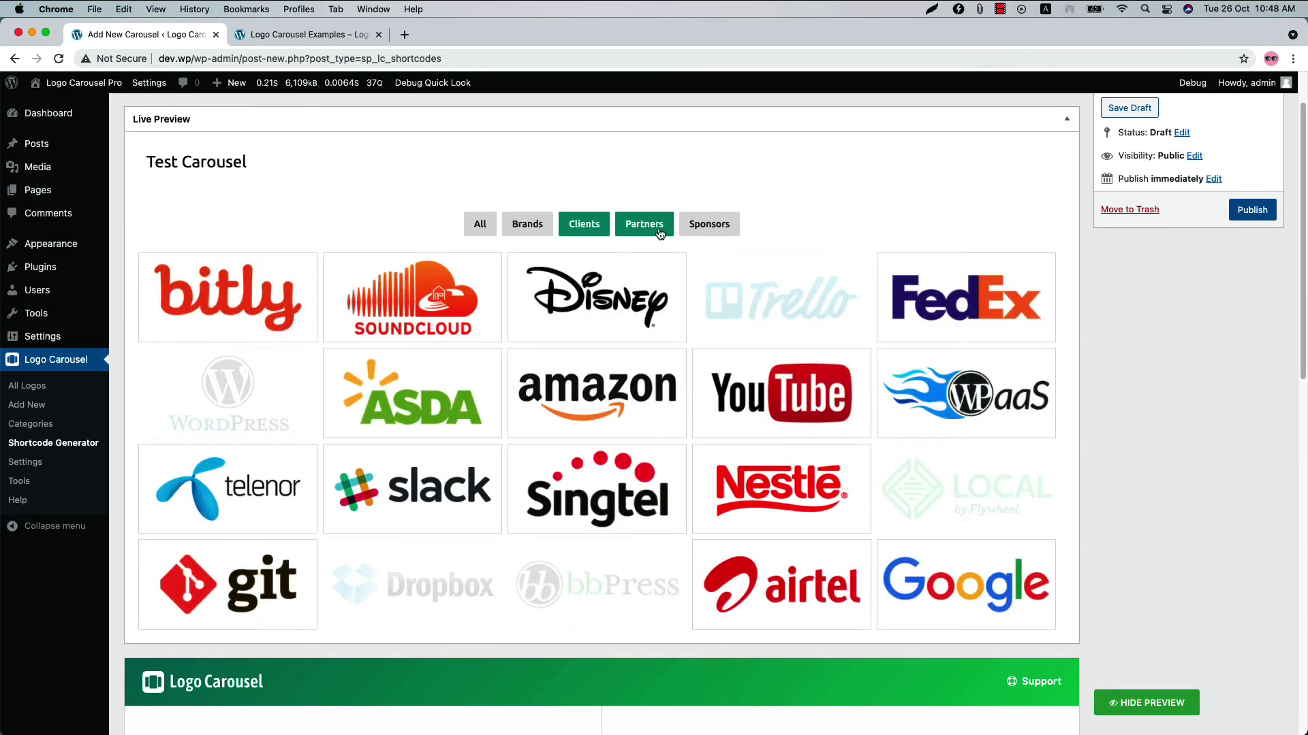
click(711, 224)
click(480, 224)
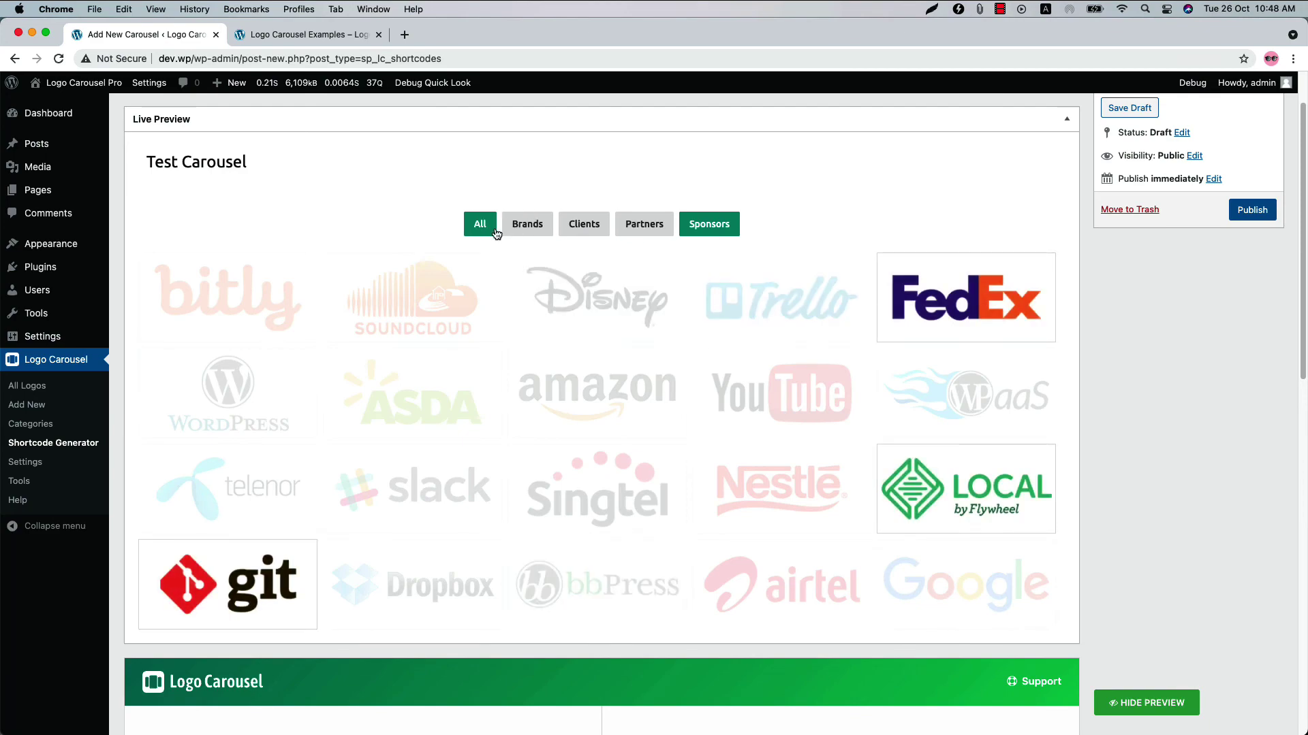
scroll(528, 586, down, 7)
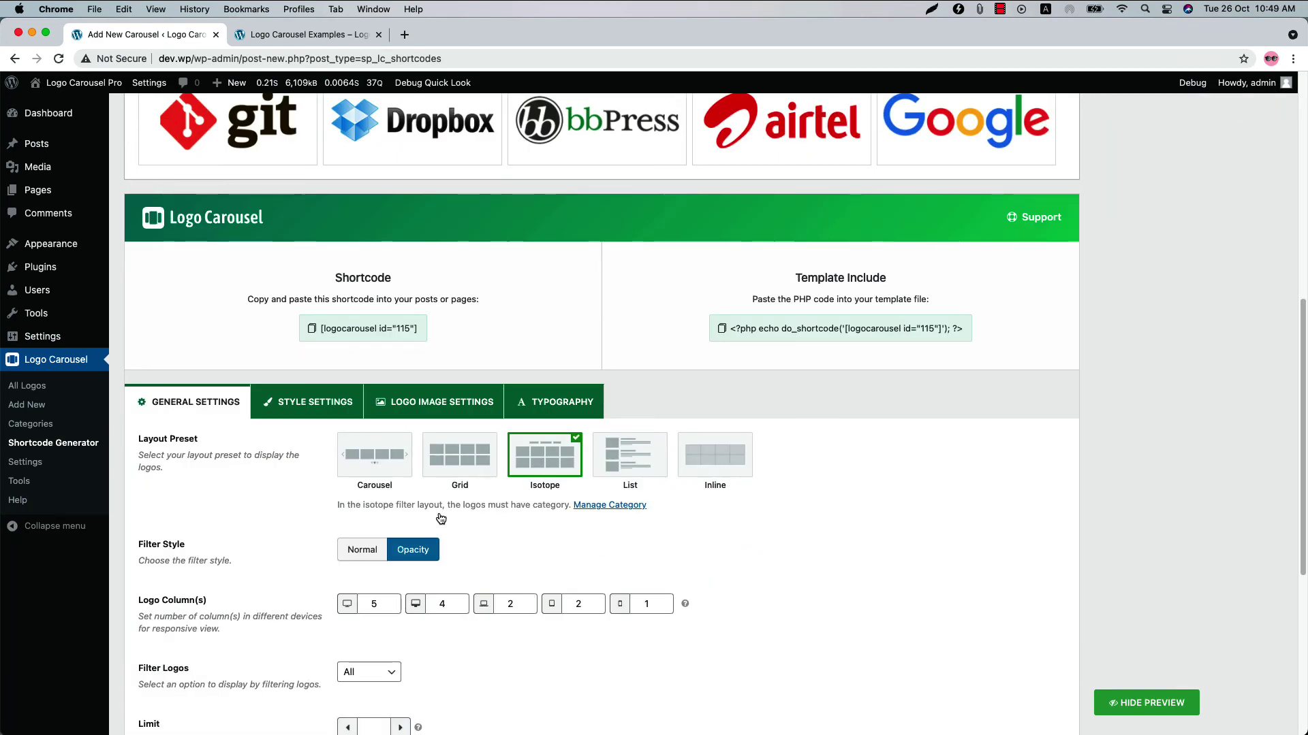
- Publish the Test Carousel and copy its shortcode
scroll(380, 440, up, 8)
click(1252, 280)
click(379, 354)
key(super+c)
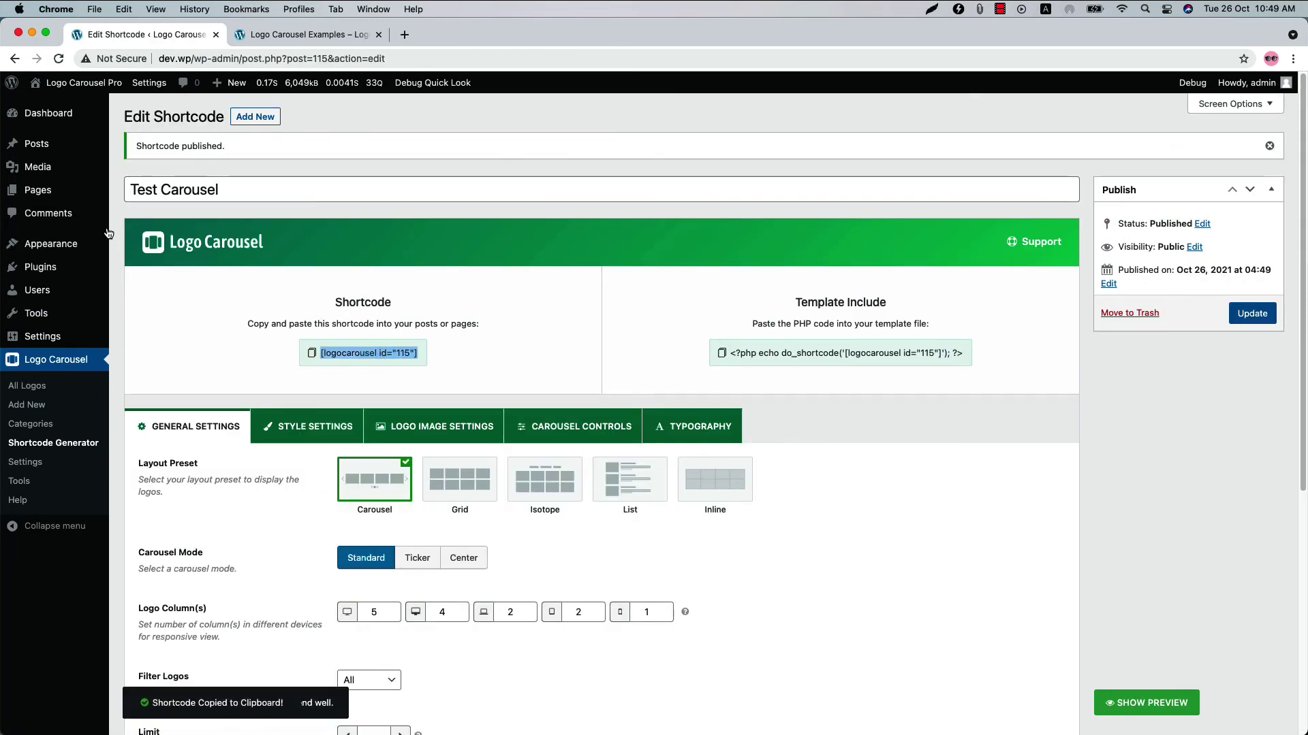
- Create a new page in a new tab, paste the carousel shortcode, and publish it
mouse_move(37, 190)
super+click(132, 209)
click(464, 35)
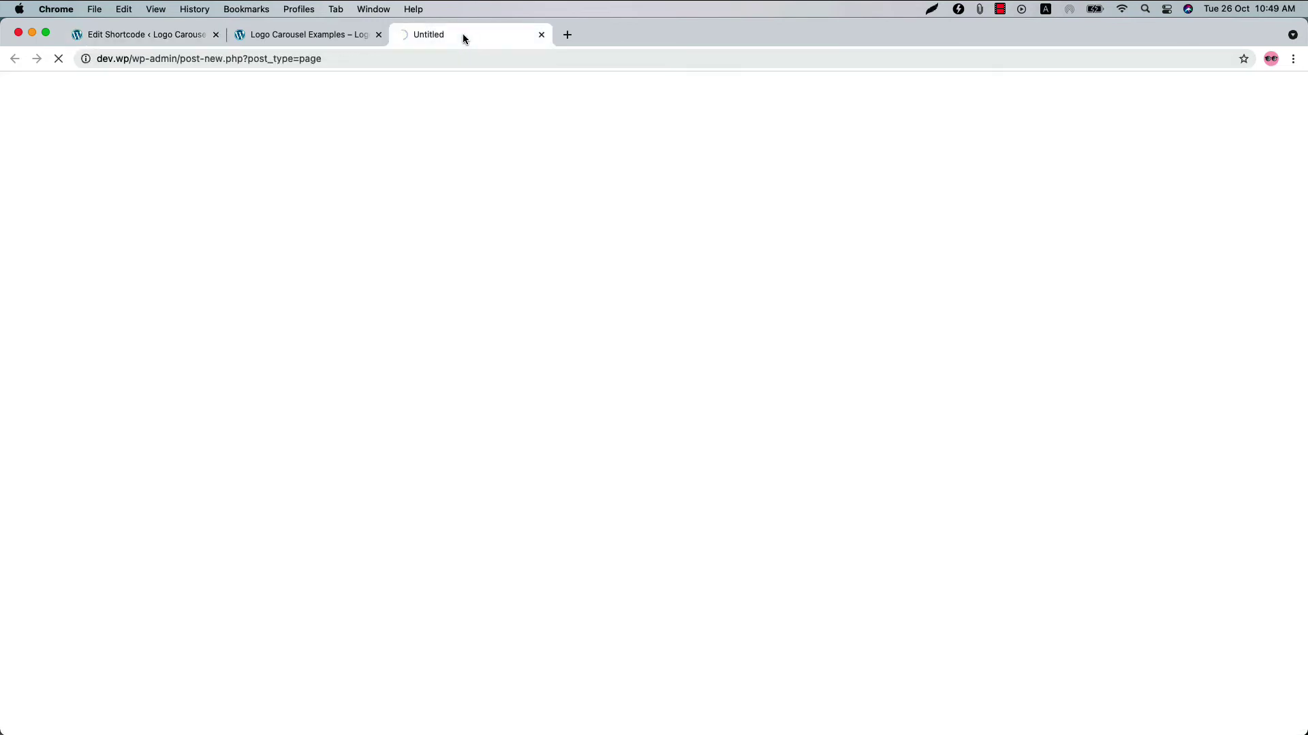
click(467, 264)
key(super+v)
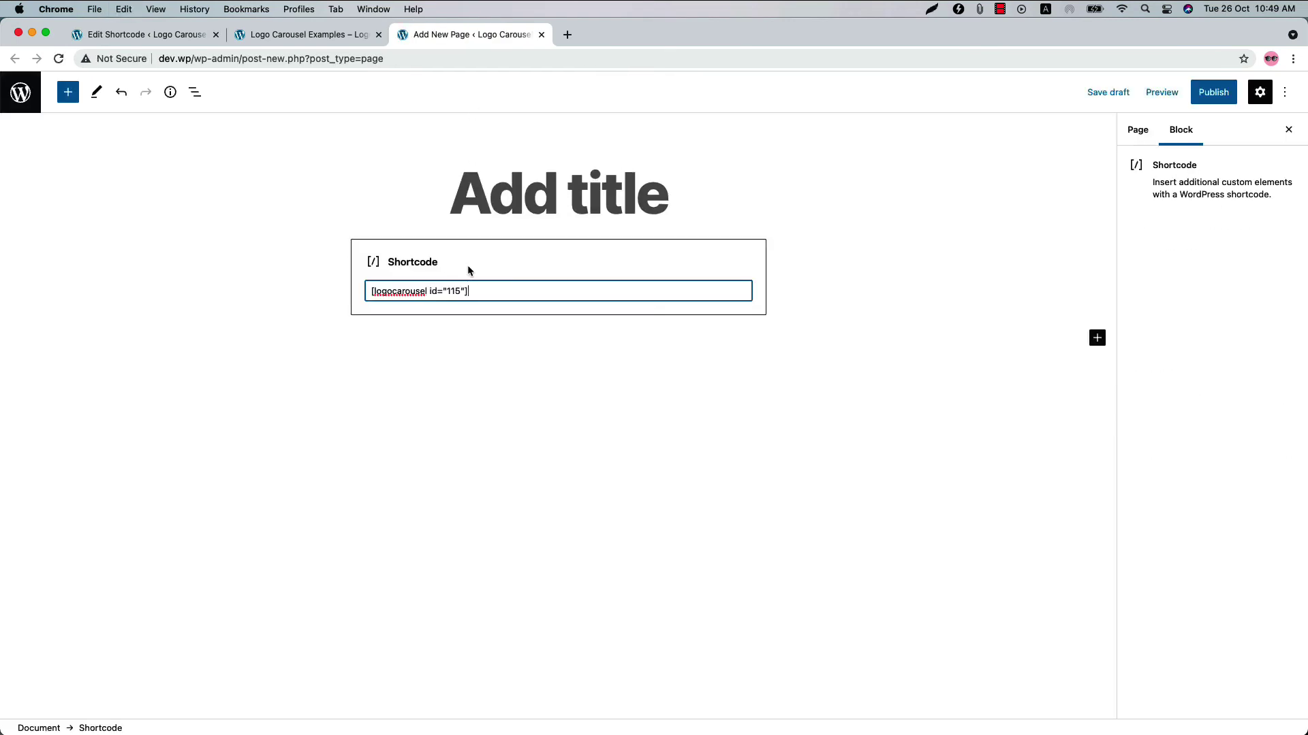
click(1215, 92)
click(1167, 91)
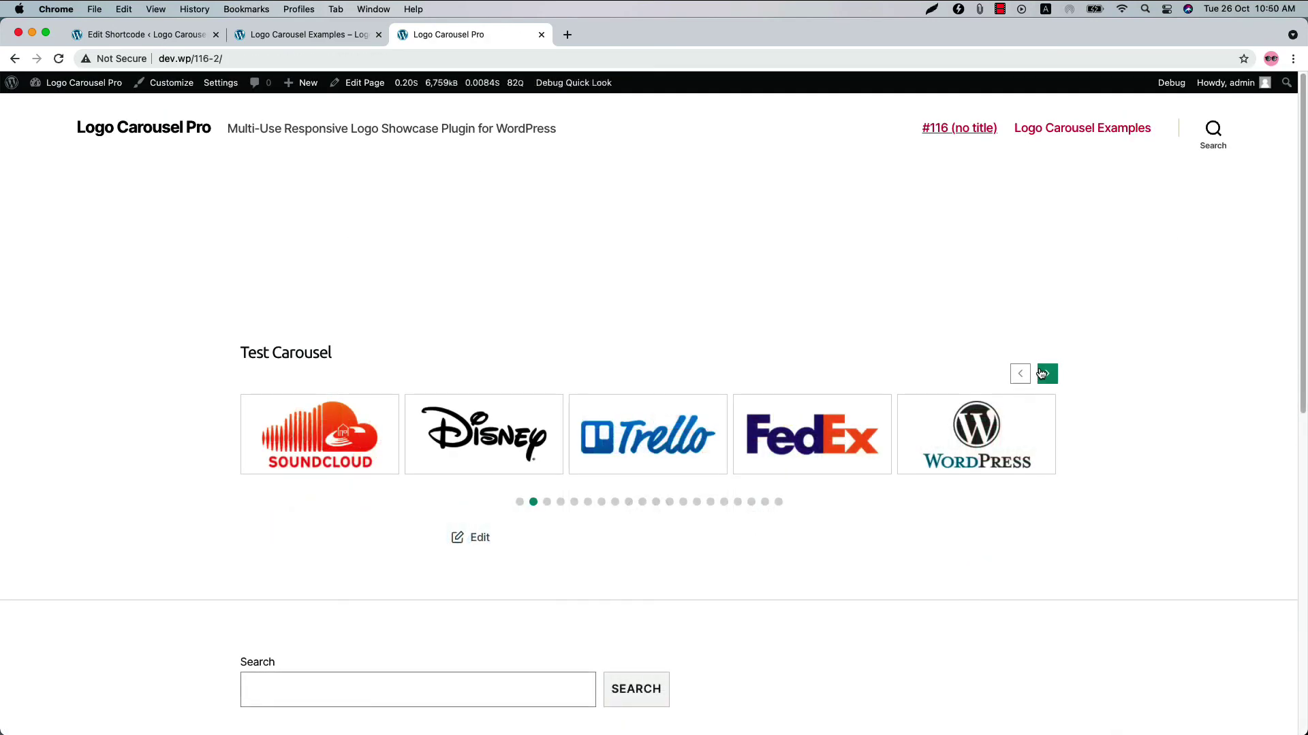
- View the published page, advance the live carousel, then go to the plugin Settings
click(1041, 373)
click(1040, 373)
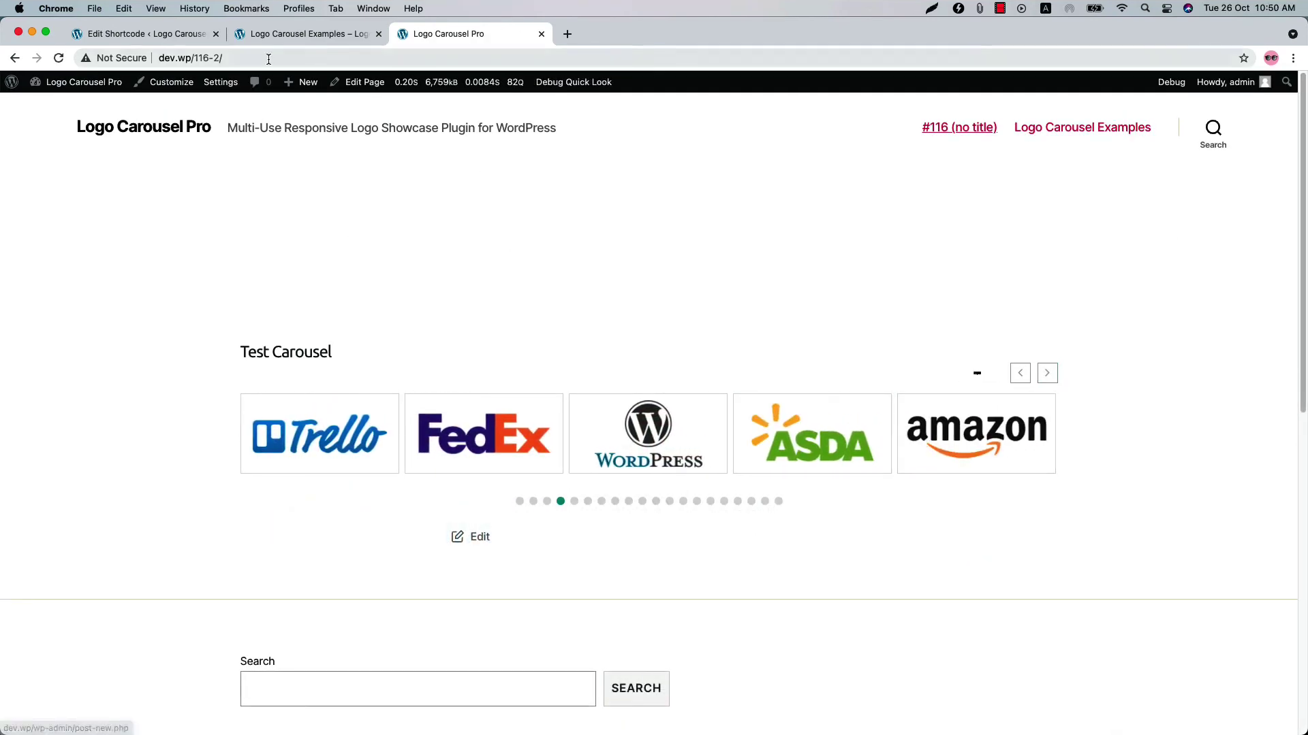
click(174, 37)
click(38, 463)
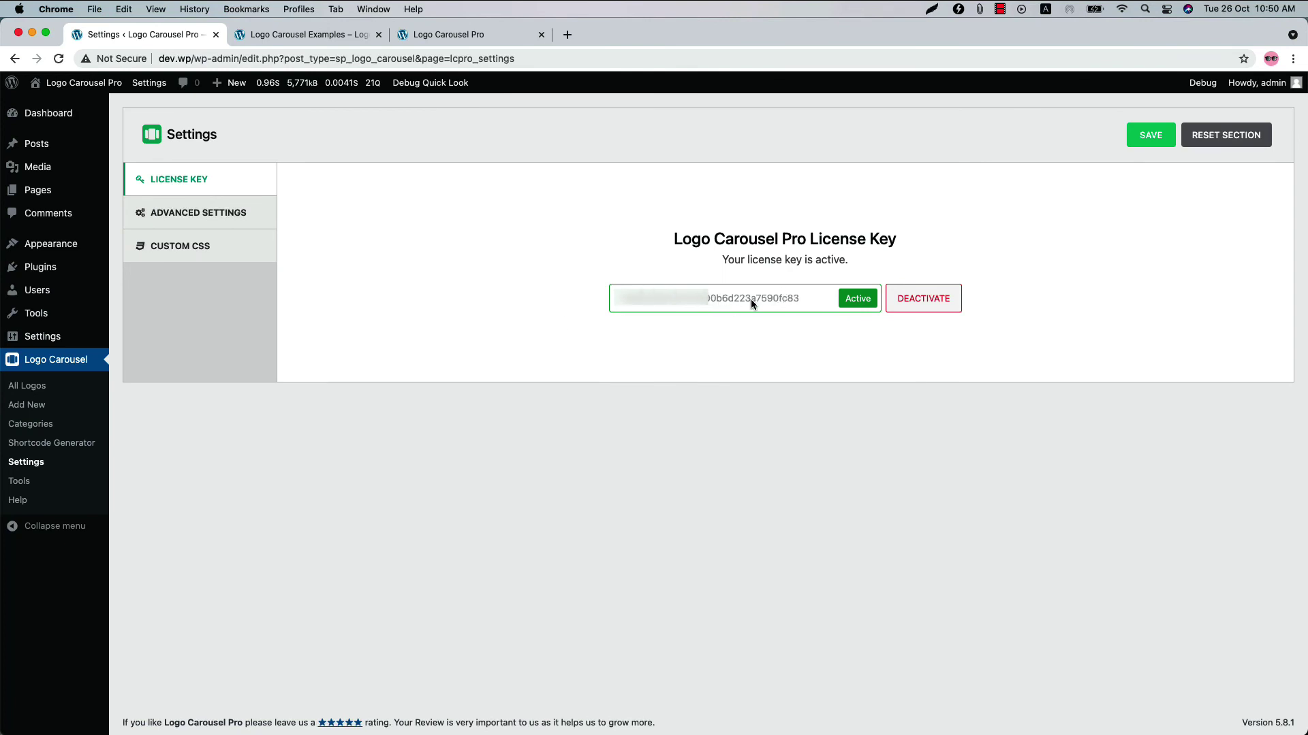
- Review the Advanced Settings tab, then open the empty Custom CSS editor
click(234, 215)
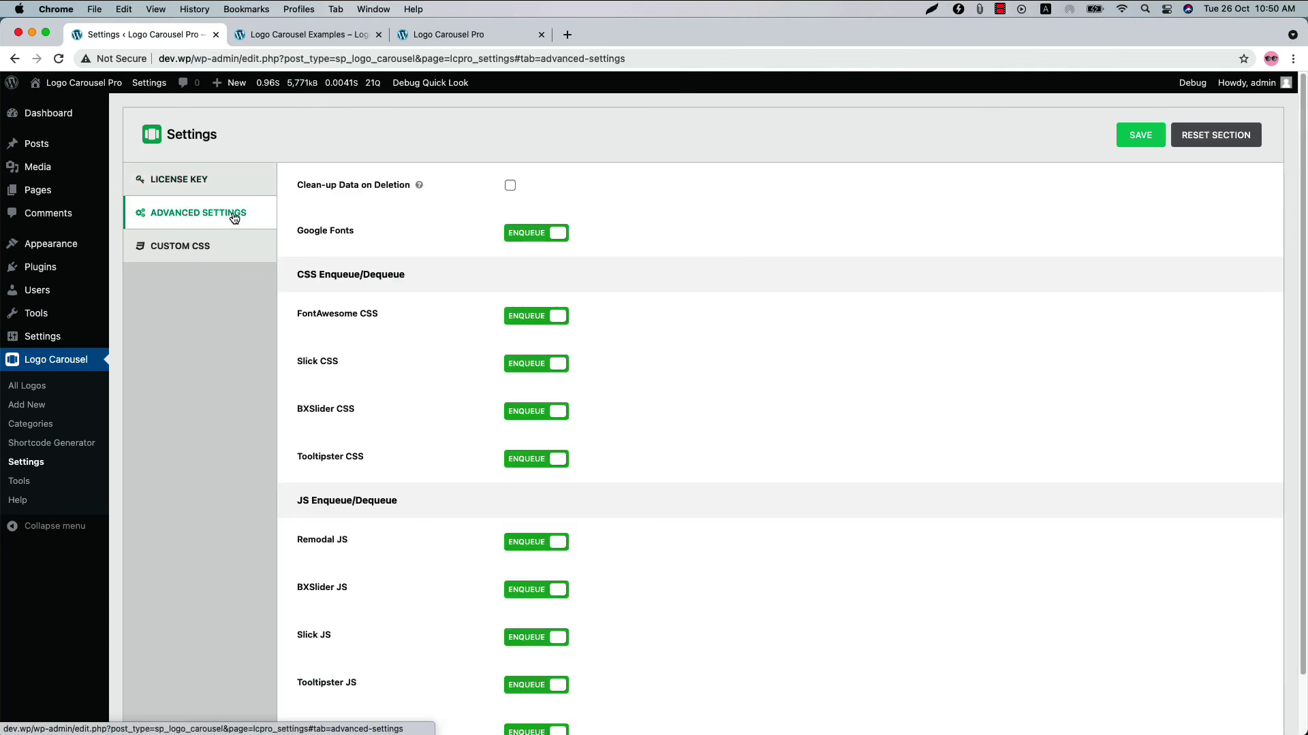
scroll(620, 367, down, 2)
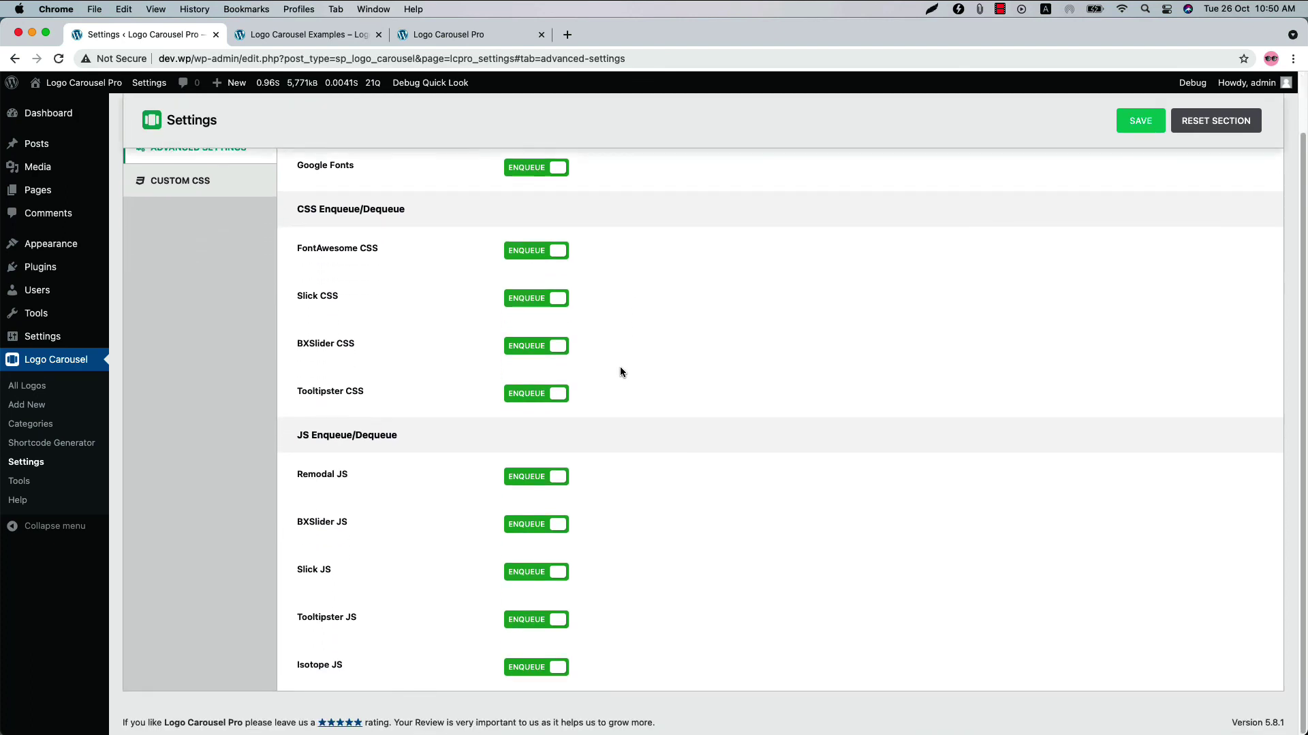
scroll(619, 367, up, 2)
click(250, 247)
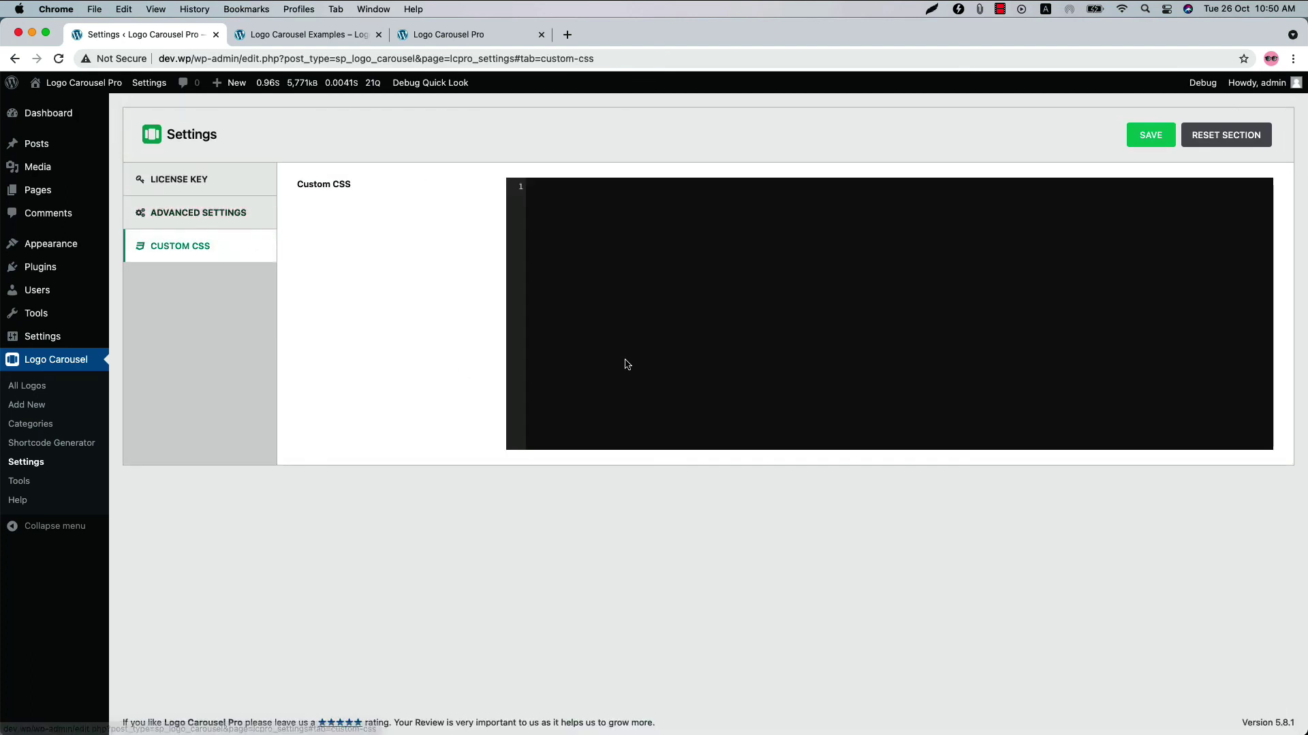
click(636, 223)
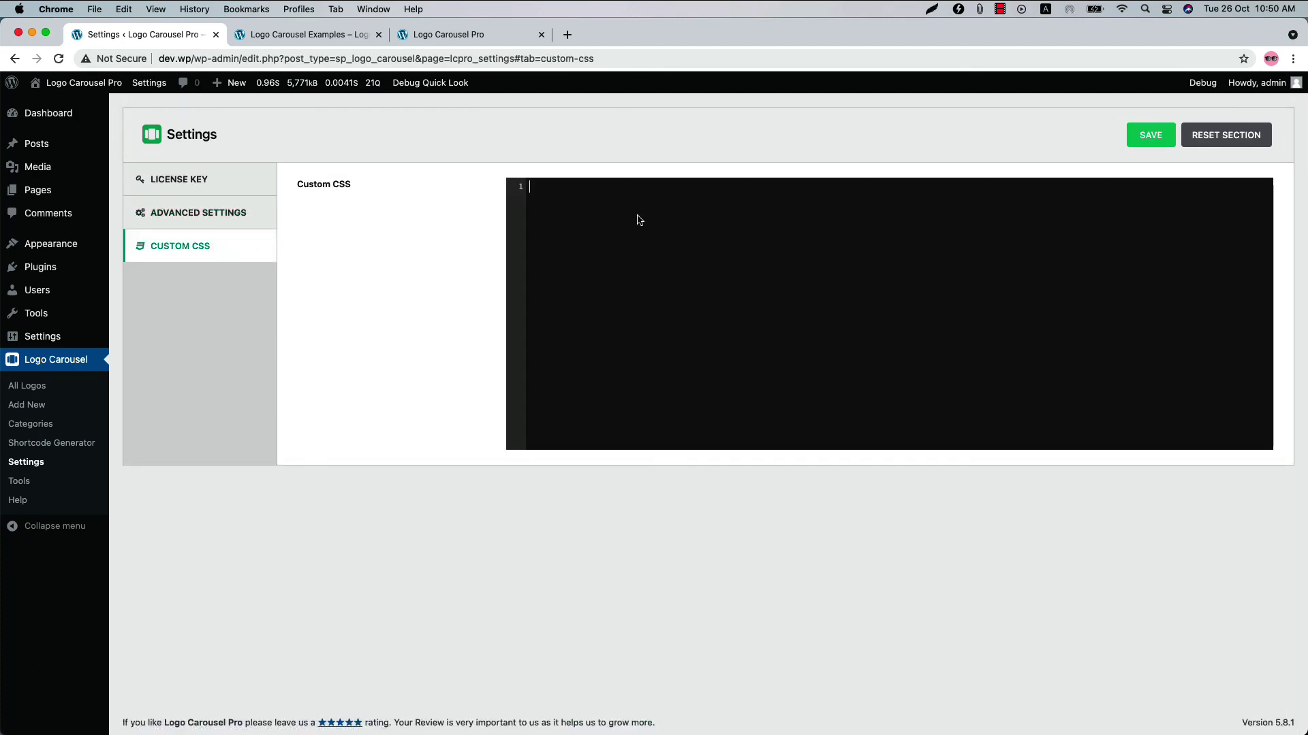
- Open the Logo Carousel Tools page with its Export and Import options
click(19, 482)
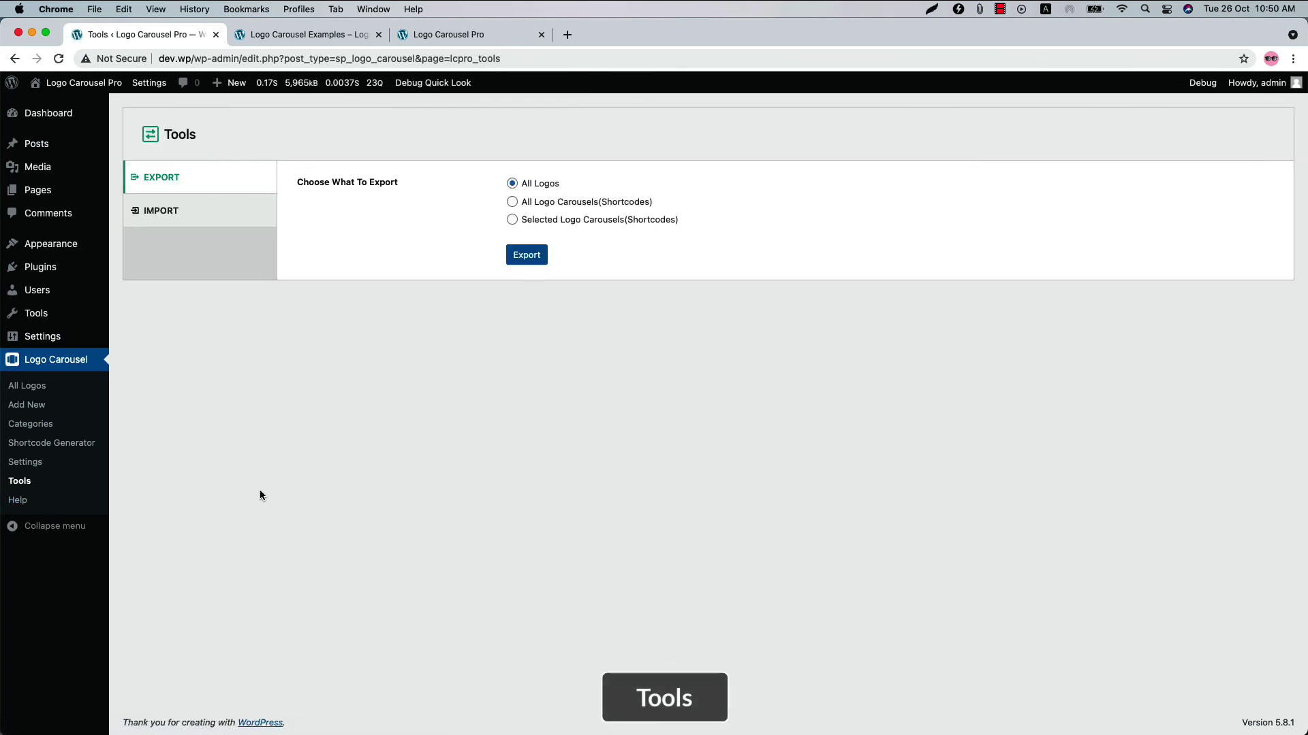